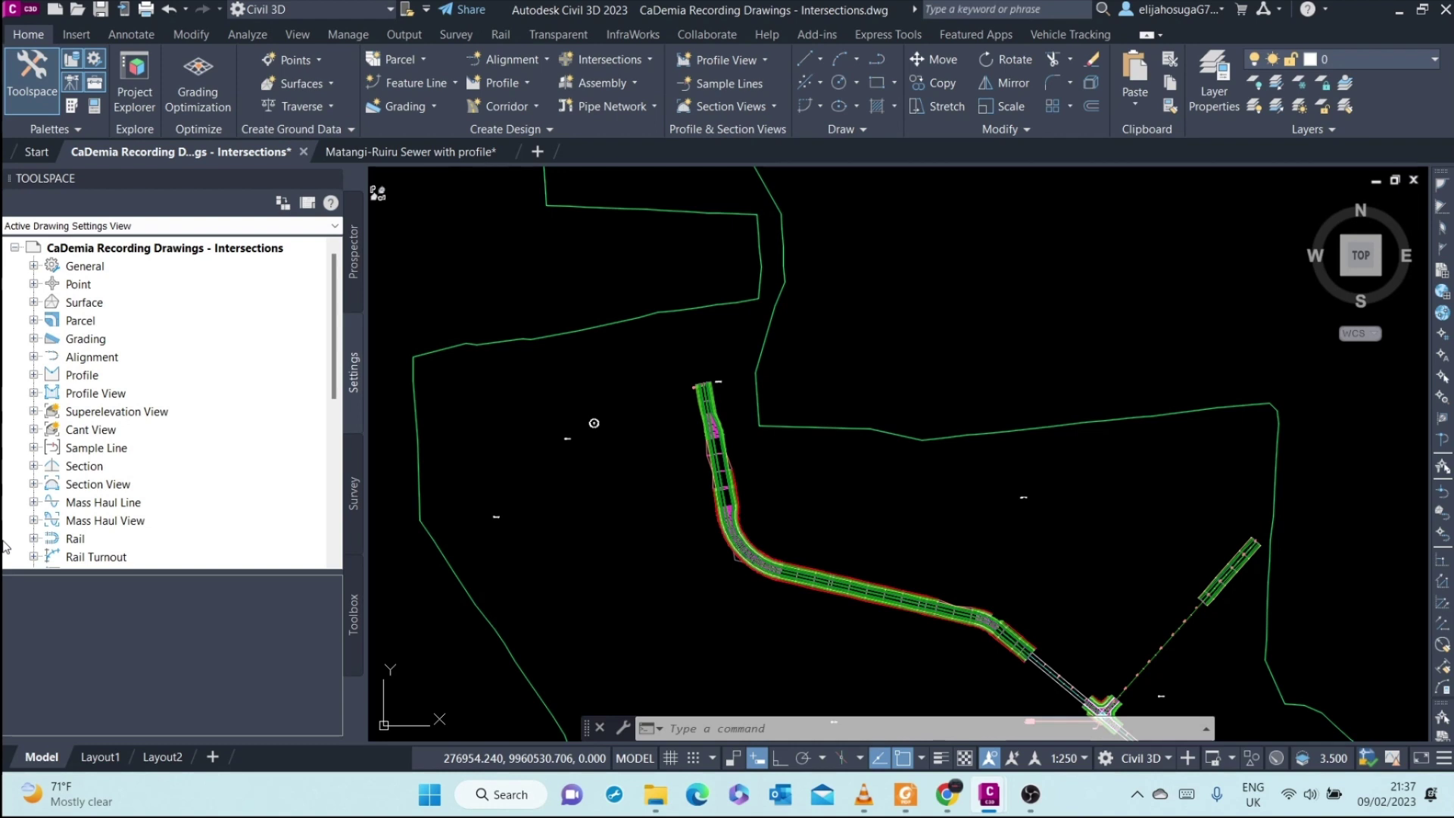
Browse the Toolspace trees, briefly expanding the pipe settings and viewing the object tree
{"action": "scroll", "coordinate": [106, 485], "scroll_direction": "down", "scroll_amount": 4}
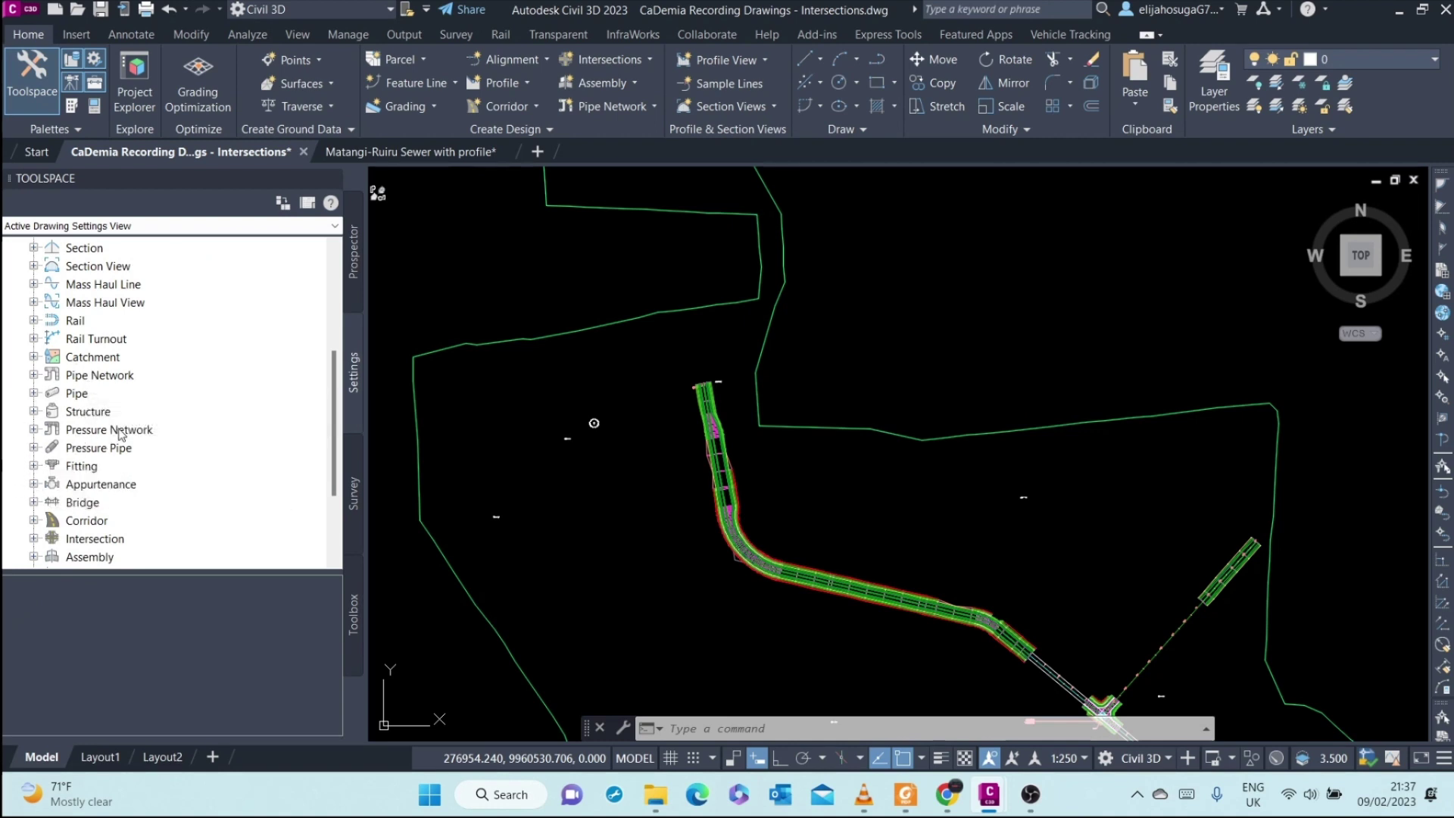
{"action": "scroll", "coordinate": [68, 445], "scroll_direction": "down", "scroll_amount": 2}
{"action": "scroll", "coordinate": [68, 446], "scroll_direction": "up", "scroll_amount": 3}
{"action": "scroll", "coordinate": [68, 447], "scroll_direction": "down", "scroll_amount": 2}
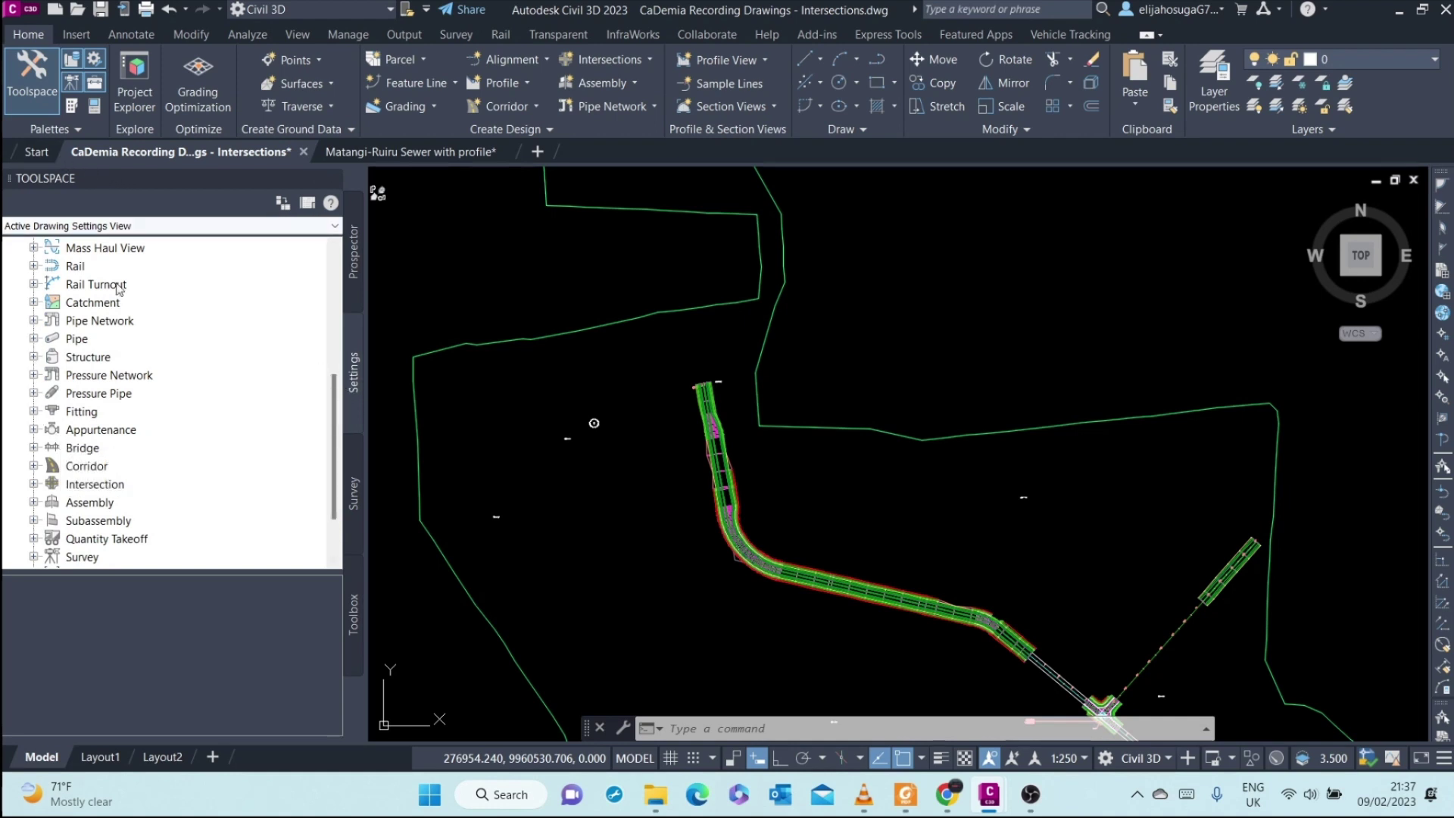
{"action": "left_click", "coordinate": [33, 339]}
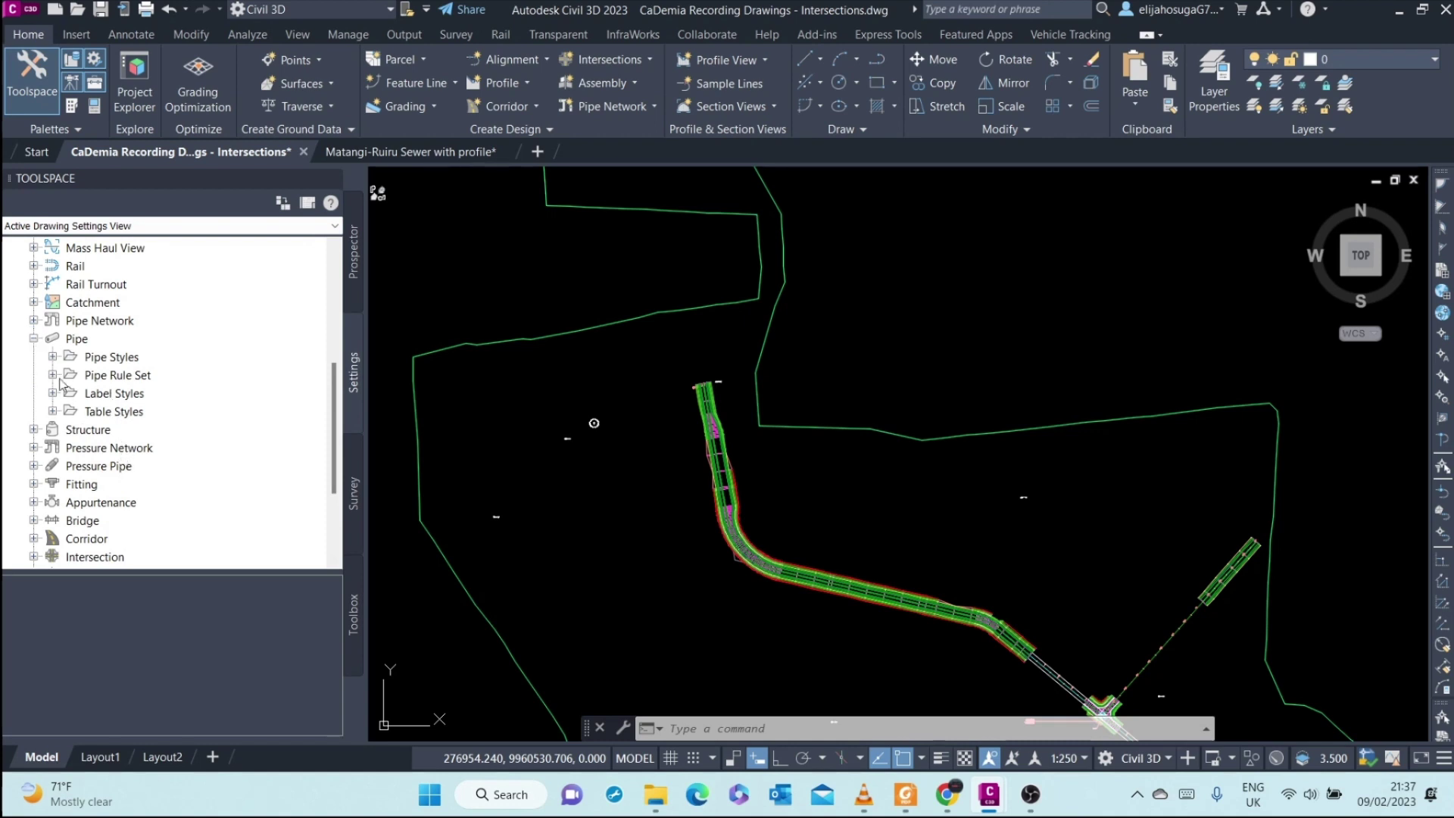
{"action": "left_click", "coordinate": [33, 339]}
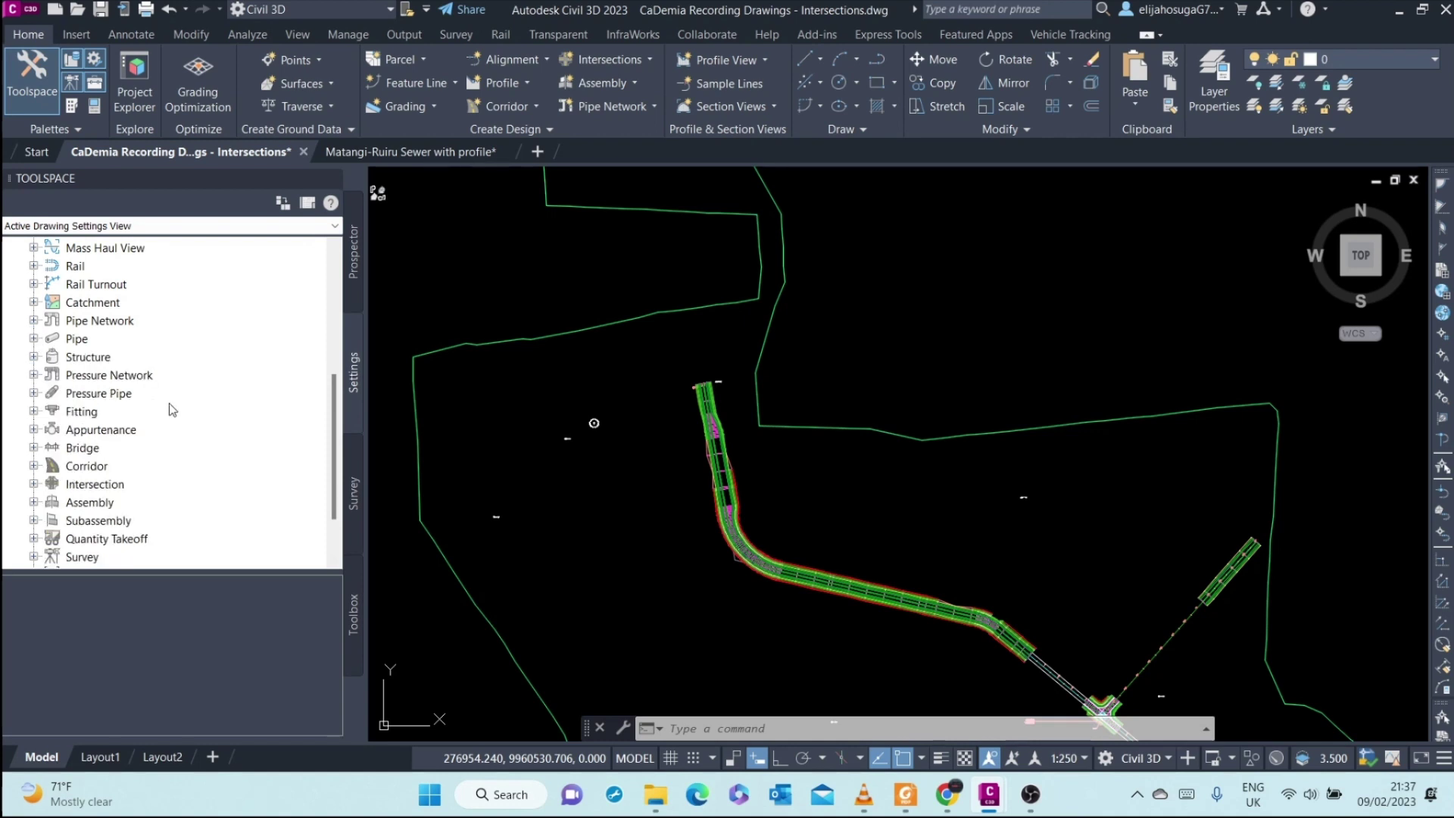
{"action": "left_click", "coordinate": [353, 254]}
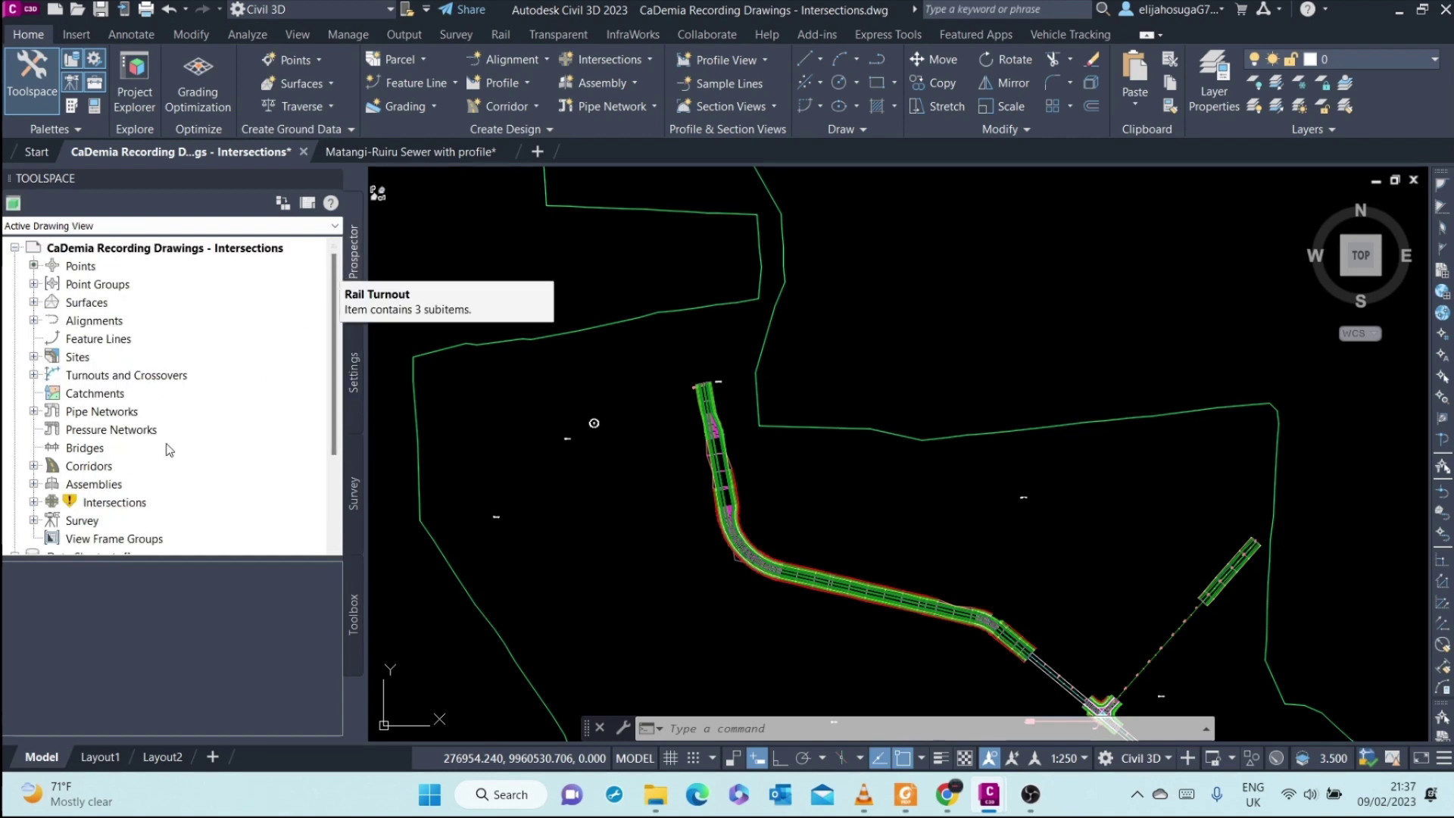
{"action": "scroll", "coordinate": [155, 431], "scroll_direction": "up", "scroll_amount": 3}
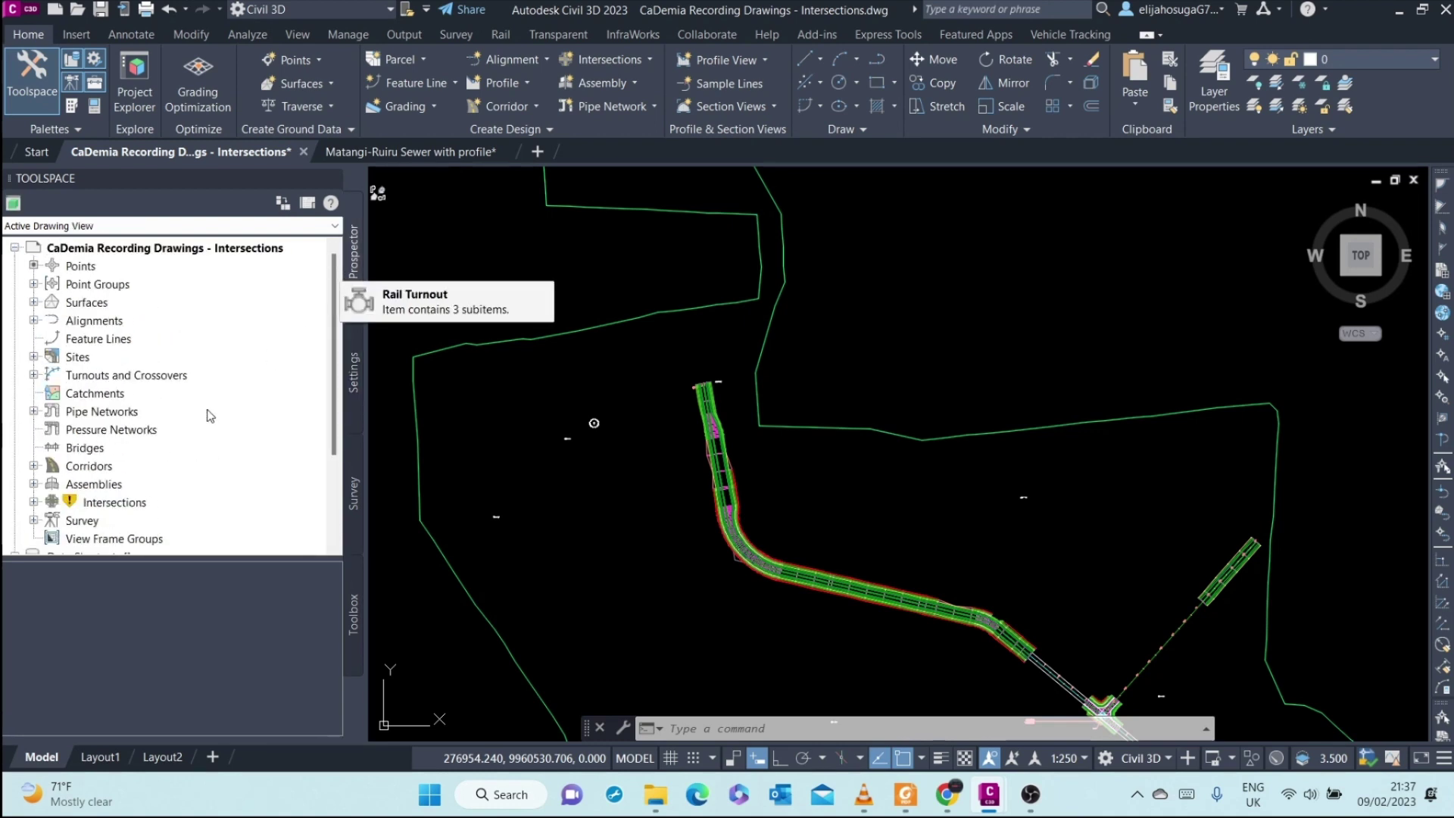
In the Settings tree, expand Pipe Network and its Parts Lists: Sanitary Sewer, Standard, Storm Sewer
{"action": "left_click", "coordinate": [354, 365]}
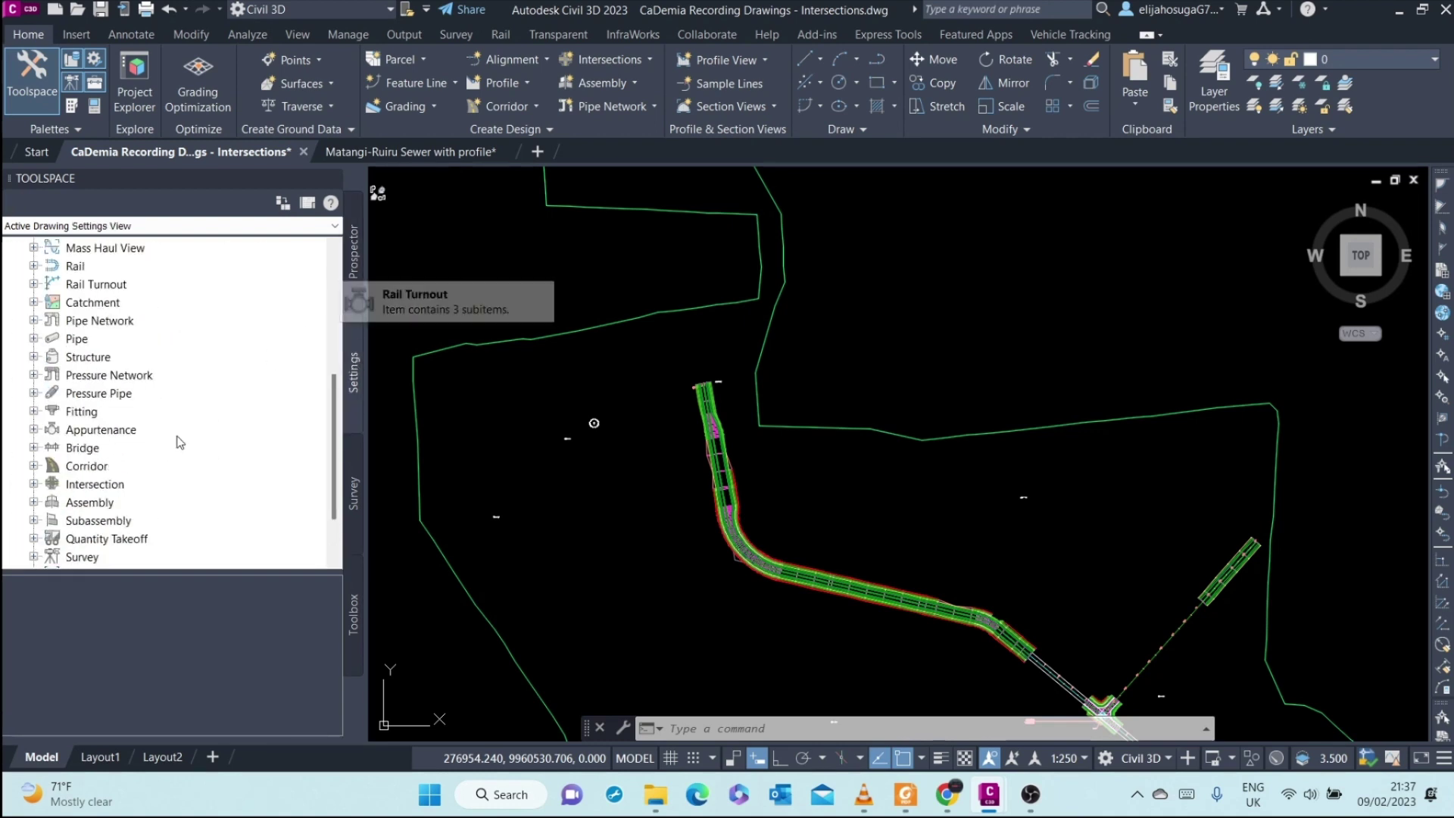
{"action": "scroll", "coordinate": [74, 411], "scroll_direction": "down", "scroll_amount": 2}
{"action": "scroll", "coordinate": [85, 421], "scroll_direction": "up", "scroll_amount": 3}
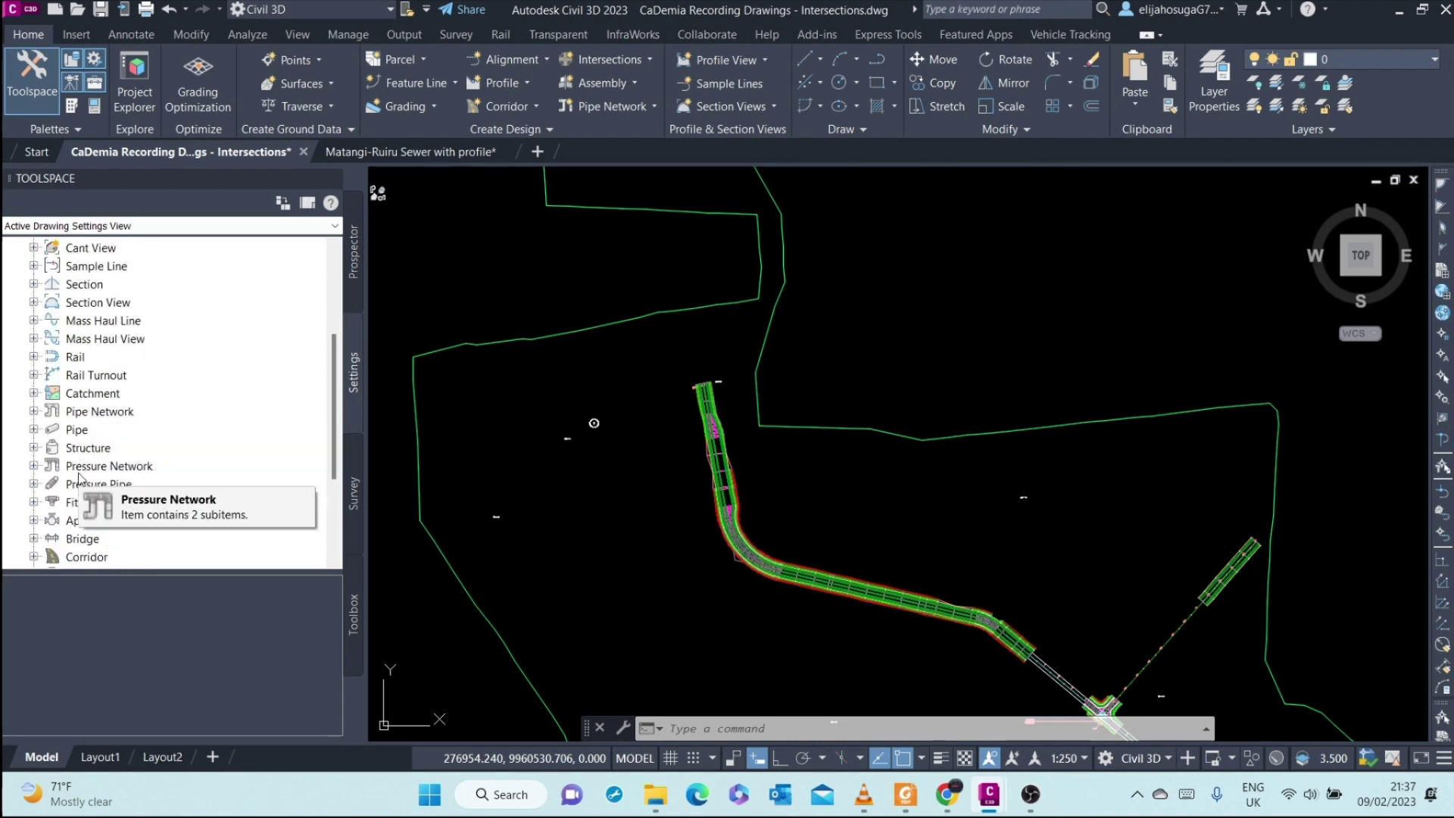
{"action": "left_click", "coordinate": [33, 411]}
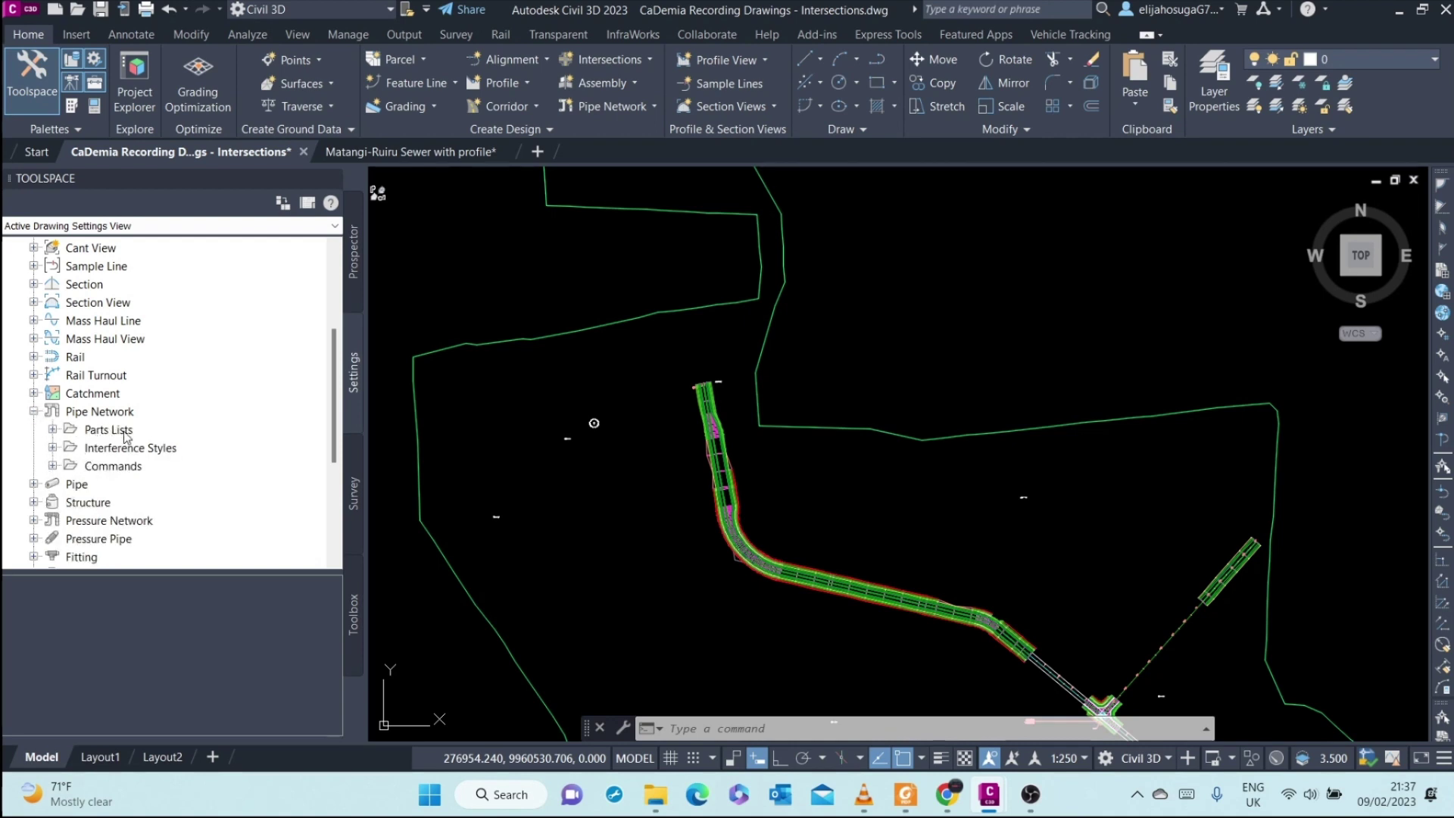
{"action": "left_click", "coordinate": [53, 429]}
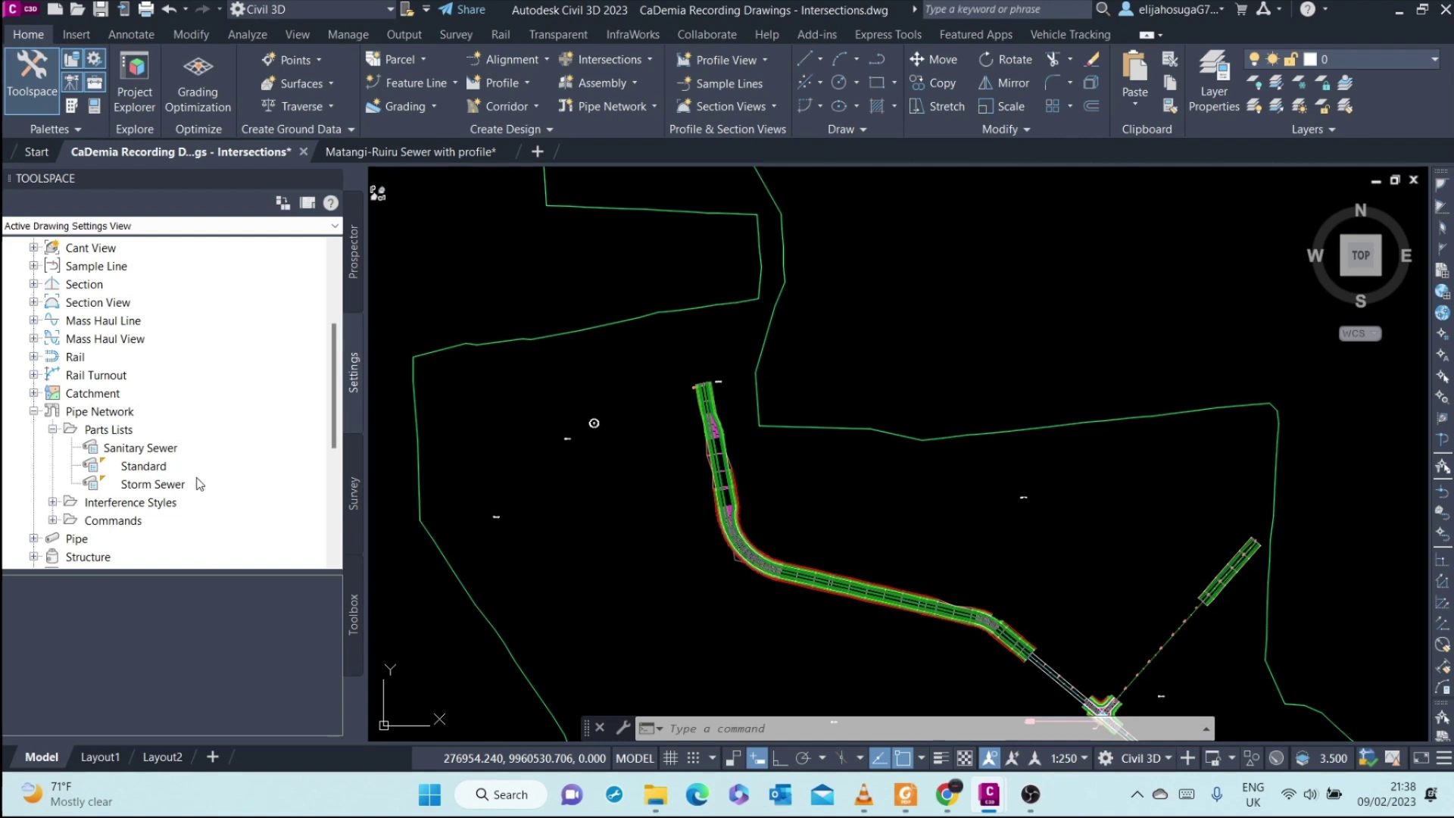
Edit the Sanitary Sewer parts list and view its Pipes tab showing the PVC Pipe SI family
{"action": "left_click", "coordinate": [149, 453]}
{"action": "right_click", "coordinate": [148, 452]}
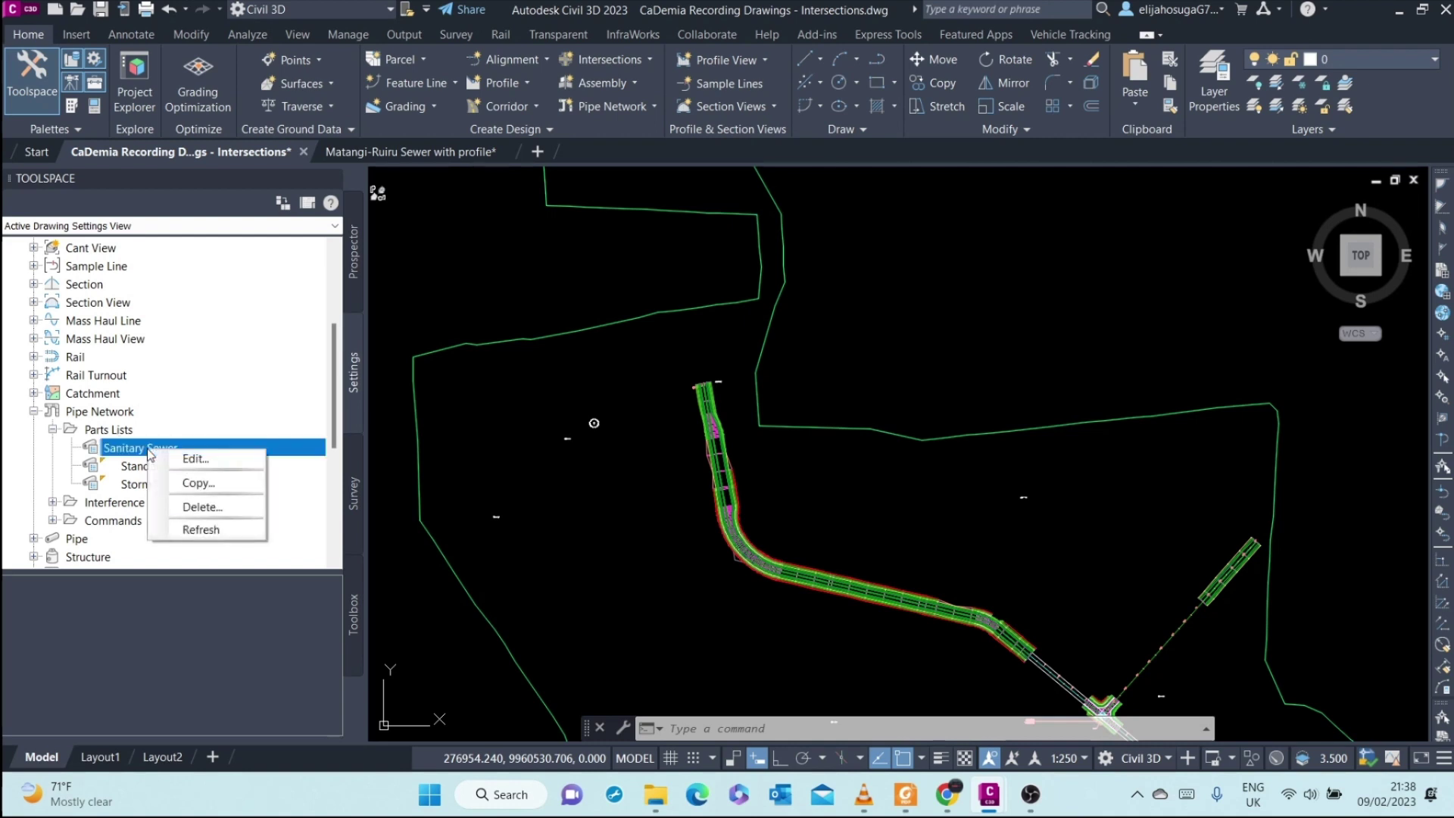
{"action": "left_click", "coordinate": [199, 459]}
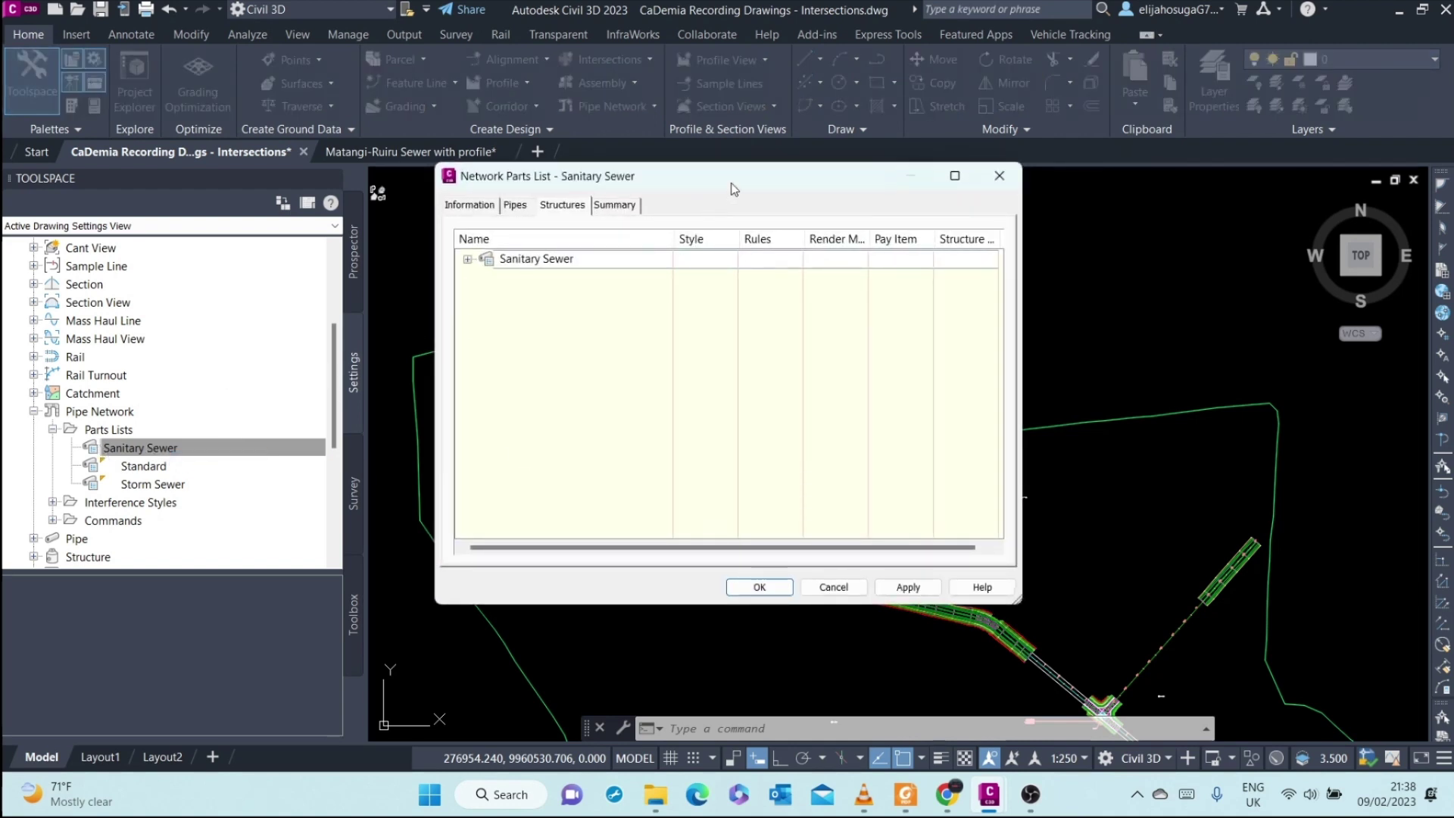
{"action": "left_click_drag", "start_coordinate": [742, 180], "coordinate": [816, 180]}
{"action": "left_click", "coordinate": [559, 209]}
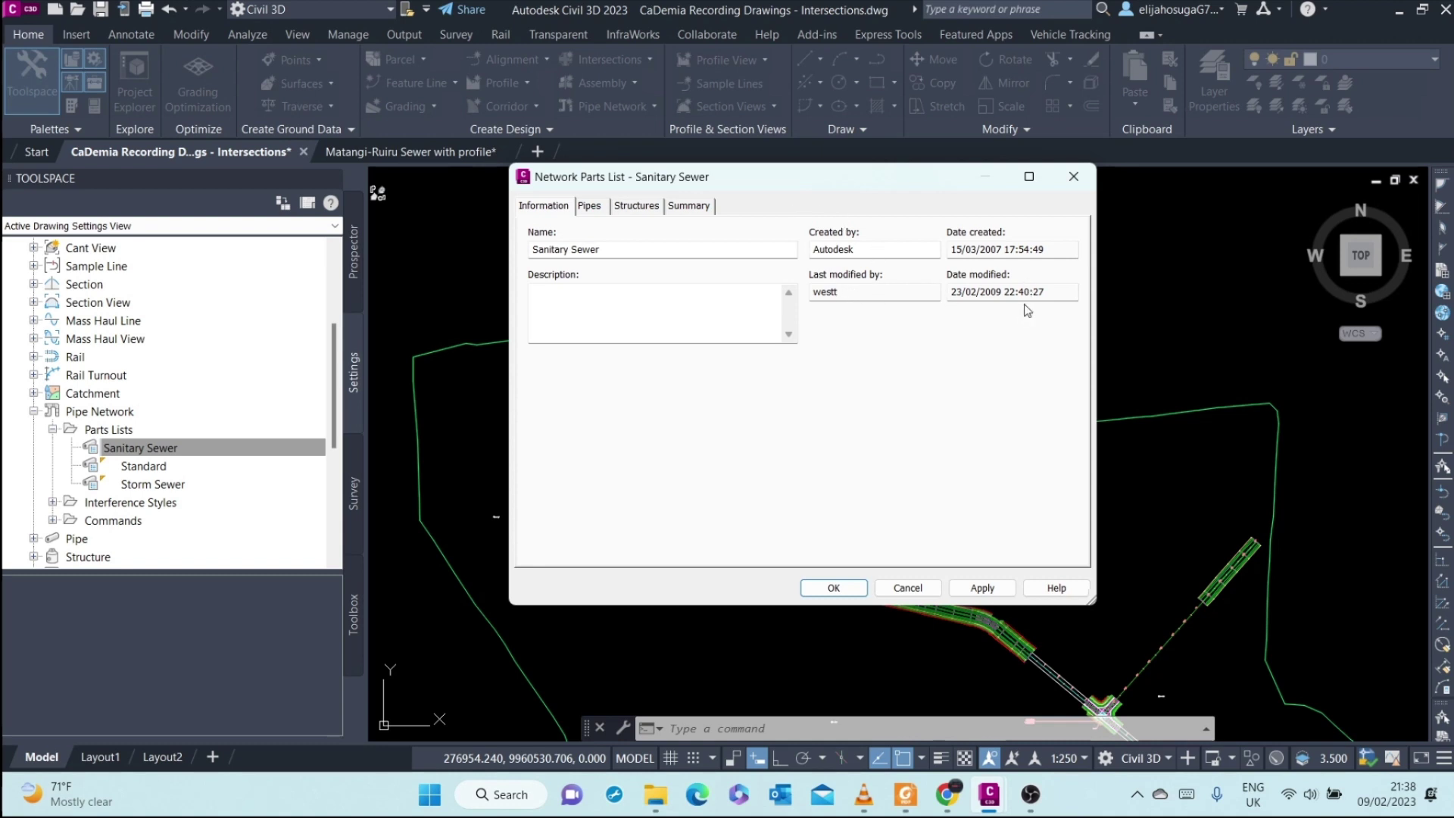
{"action": "left_click", "coordinate": [591, 207]}
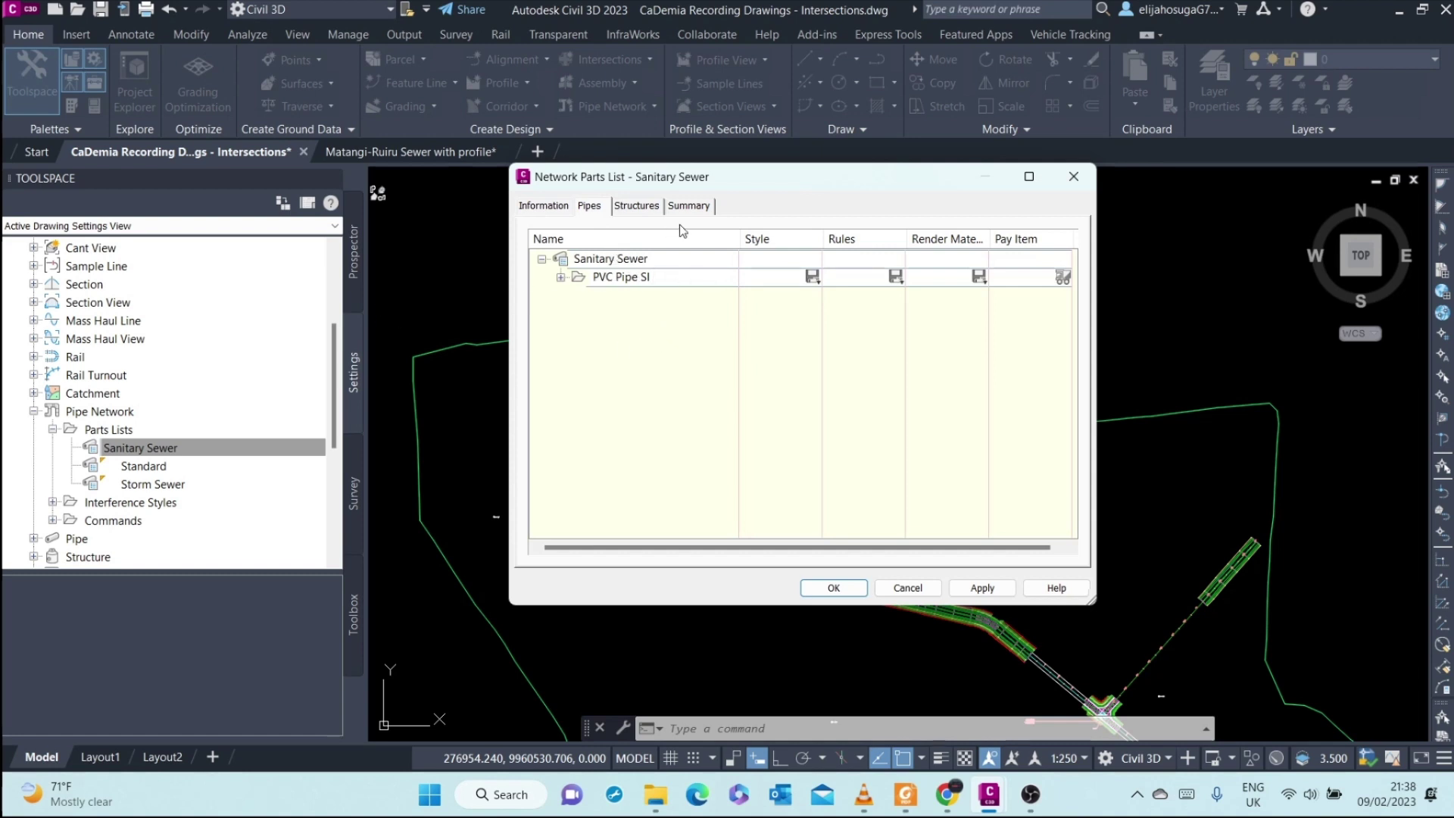
Expand PVC Pipe SI and scroll through its pipe sizes from 75 mm to 900 mm
{"action": "left_click", "coordinate": [562, 278]}
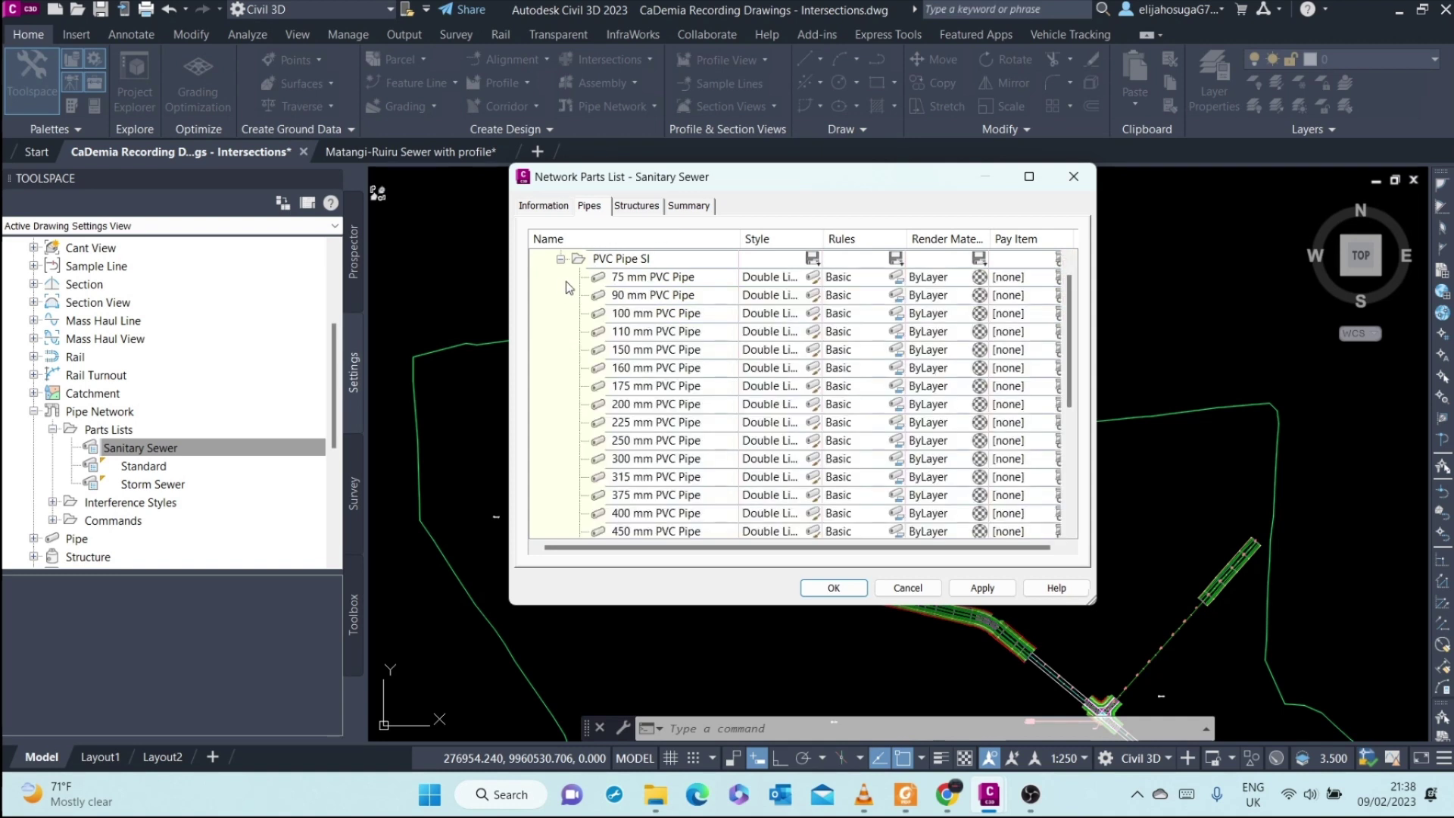
{"action": "scroll", "coordinate": [649, 318], "scroll_direction": "down", "scroll_amount": 5}
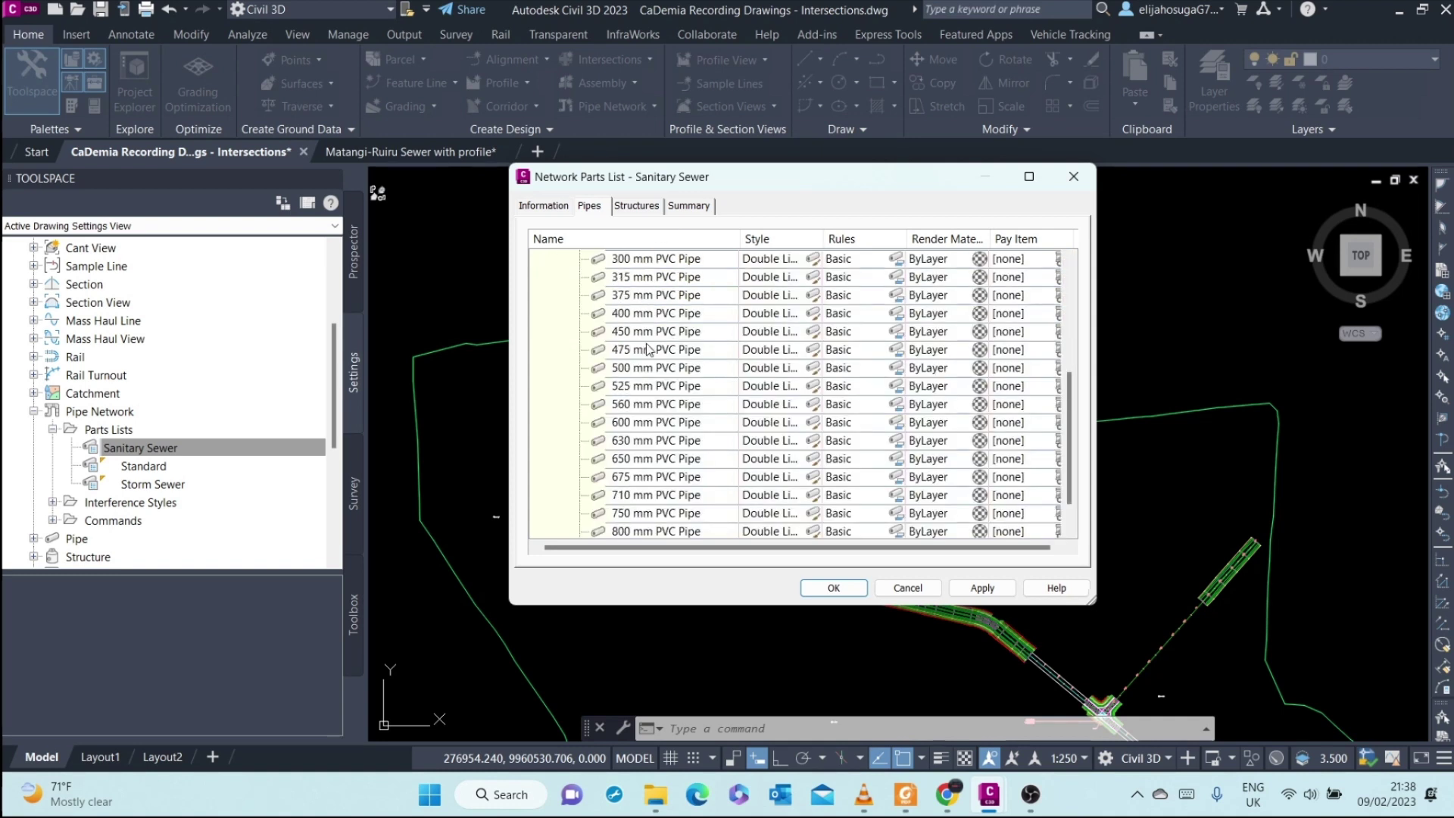
{"action": "scroll", "coordinate": [663, 376], "scroll_direction": "up", "scroll_amount": 5}
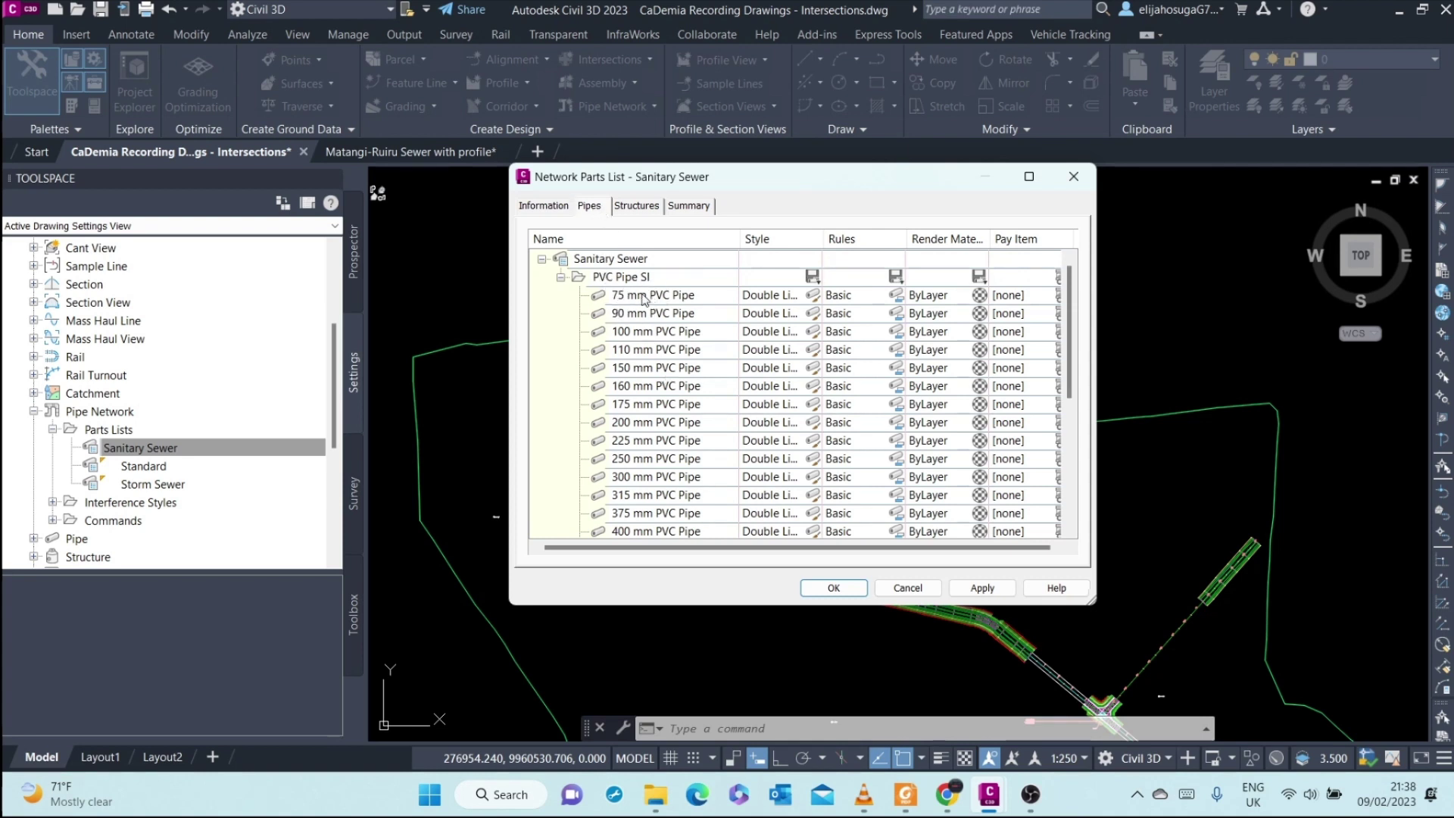
{"action": "scroll", "coordinate": [640, 299], "scroll_direction": "down", "scroll_amount": 6}
{"action": "scroll", "coordinate": [643, 337], "scroll_direction": "up", "scroll_amount": 6}
{"action": "scroll", "coordinate": [636, 344], "scroll_direction": "down", "scroll_amount": 1}
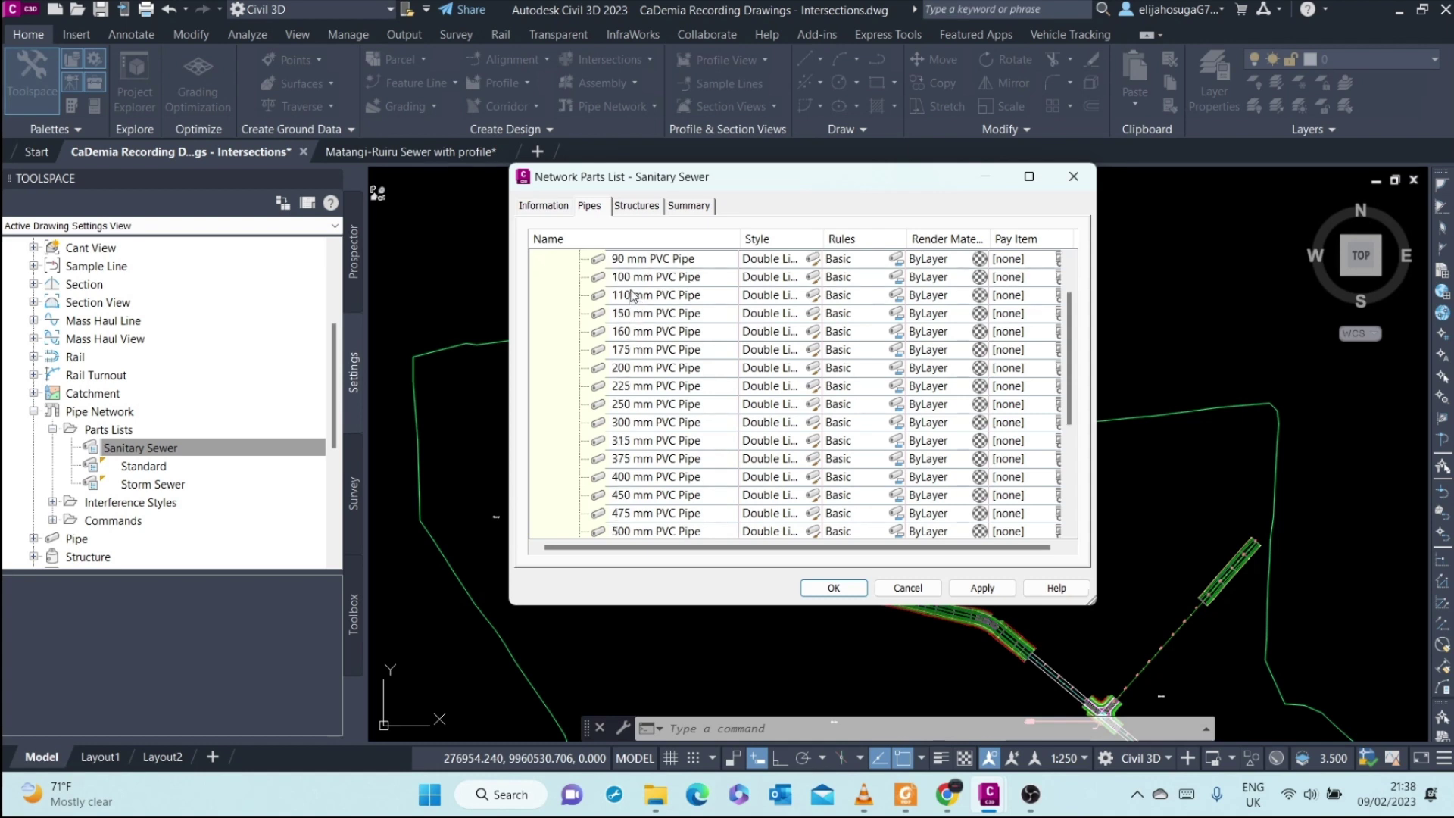
{"action": "scroll", "coordinate": [632, 344], "scroll_direction": "down", "scroll_amount": 4}
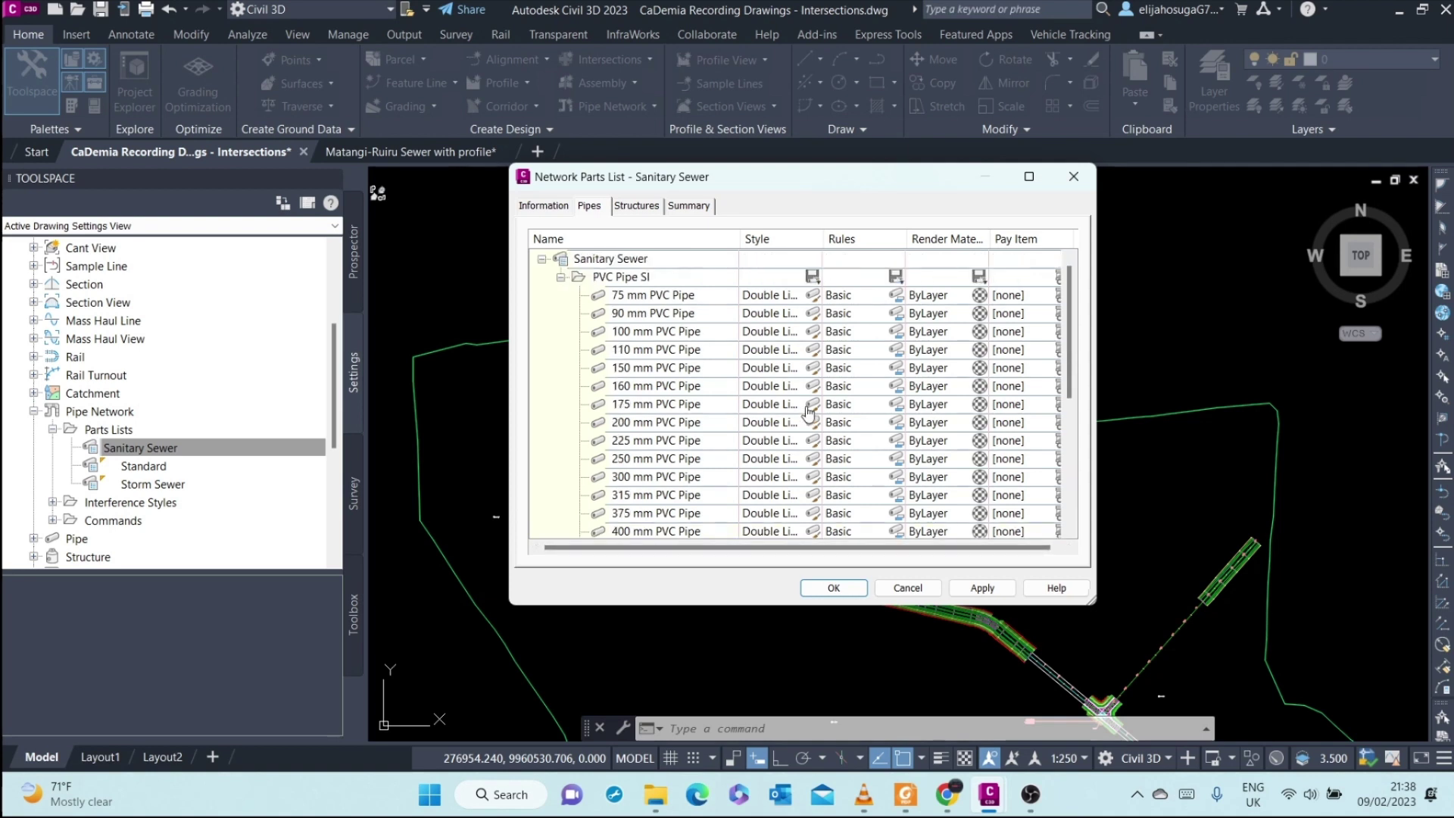
{"action": "scroll", "coordinate": [758, 462], "scroll_direction": "up", "scroll_amount": 5}
Set the Single Line (Sanitary) style for all PVC Pipe SI sizes
{"action": "left_click", "coordinate": [772, 297]}
{"action": "left_click", "coordinate": [812, 296]}
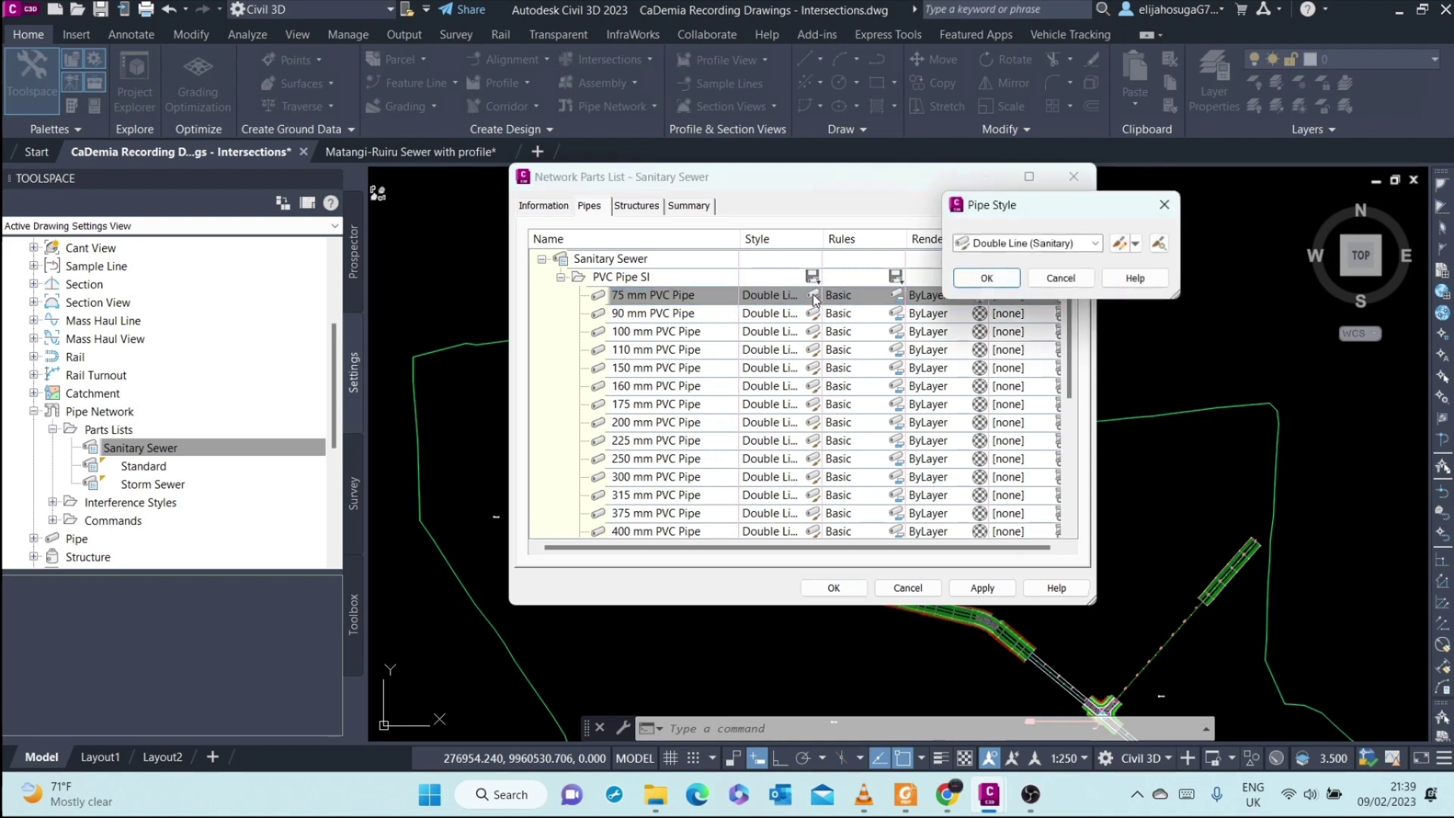
{"action": "left_click", "coordinate": [1165, 205]}
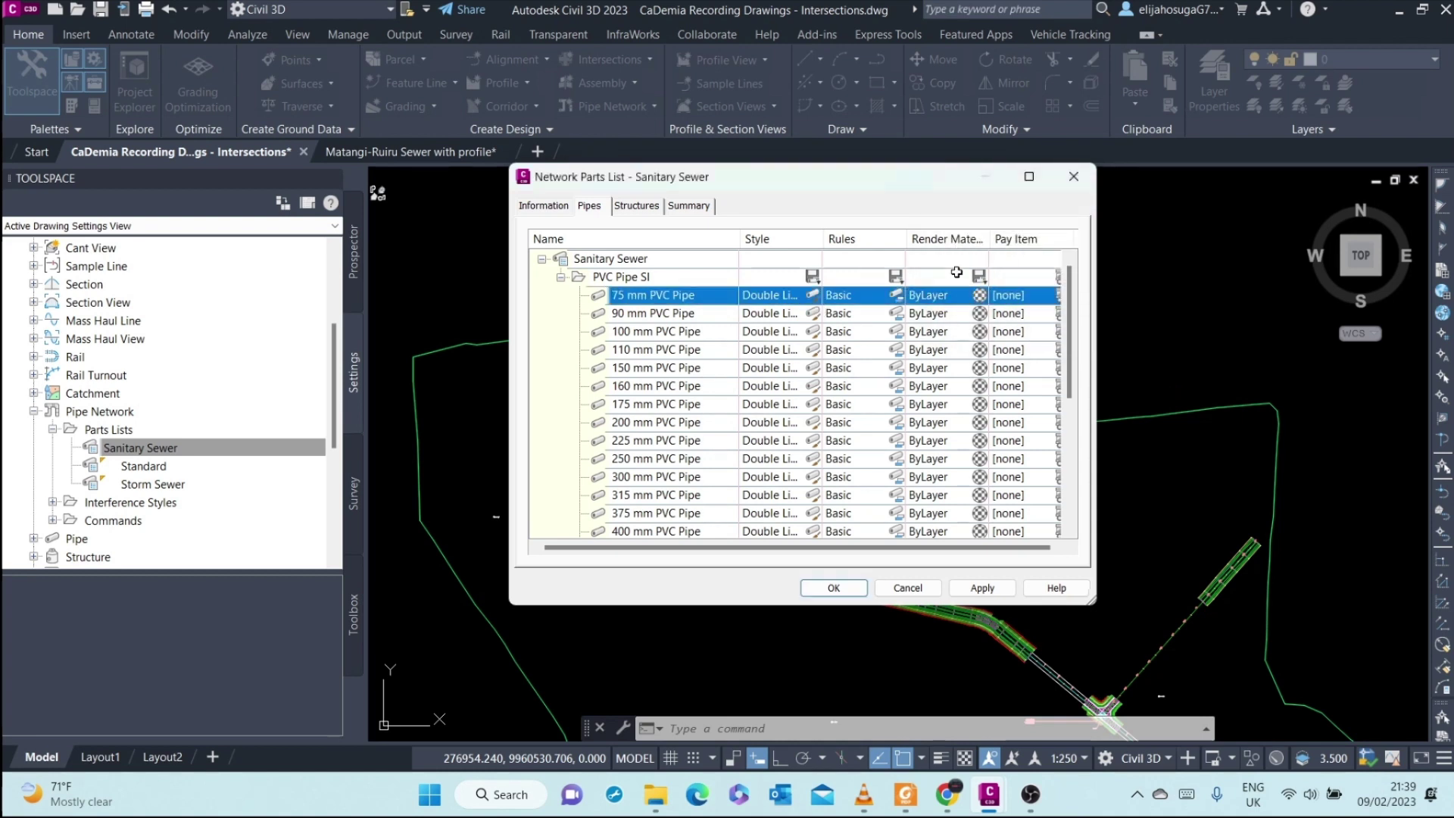
{"action": "left_click", "coordinate": [813, 294]}
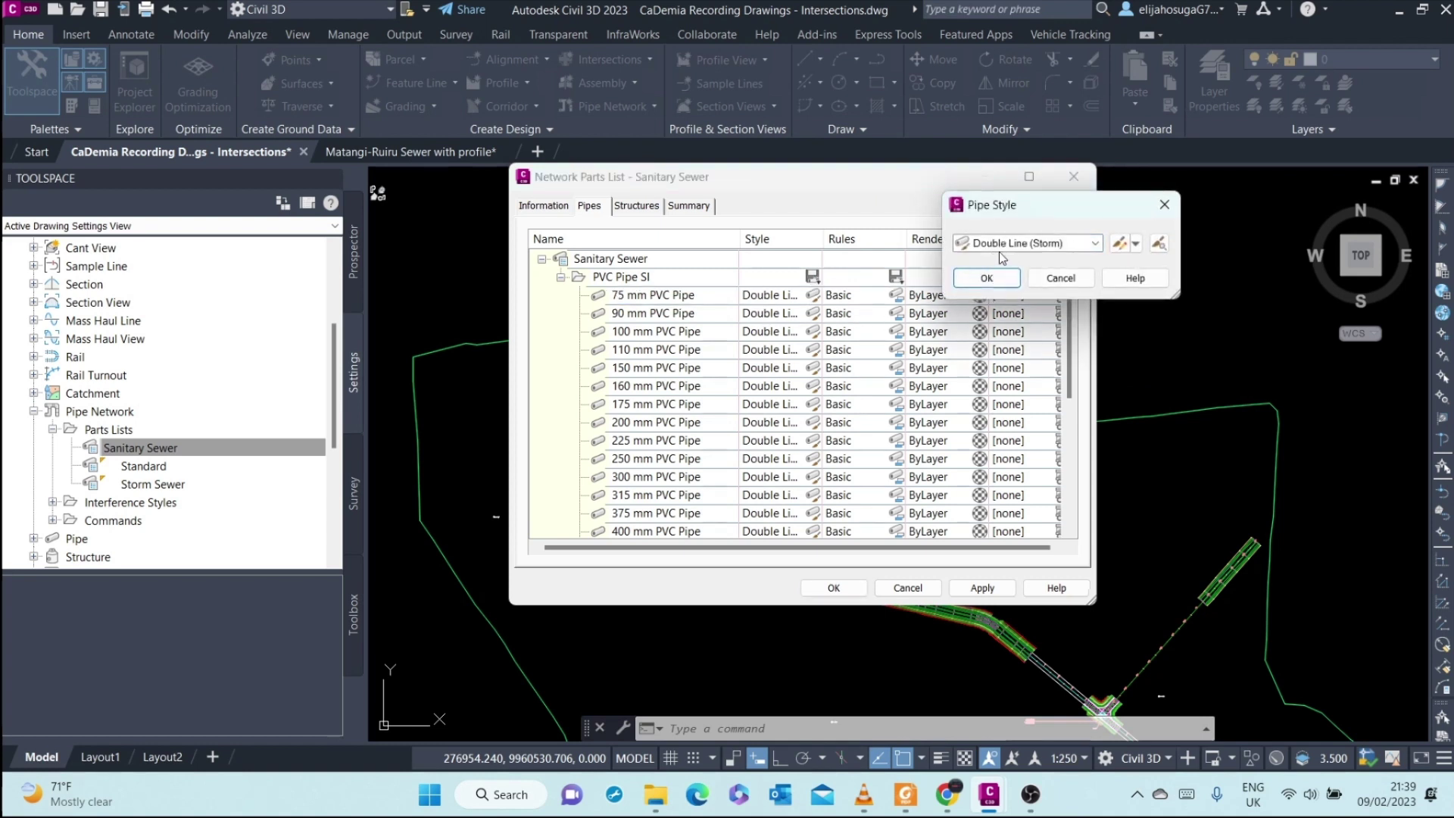
{"action": "left_click", "coordinate": [1095, 243]}
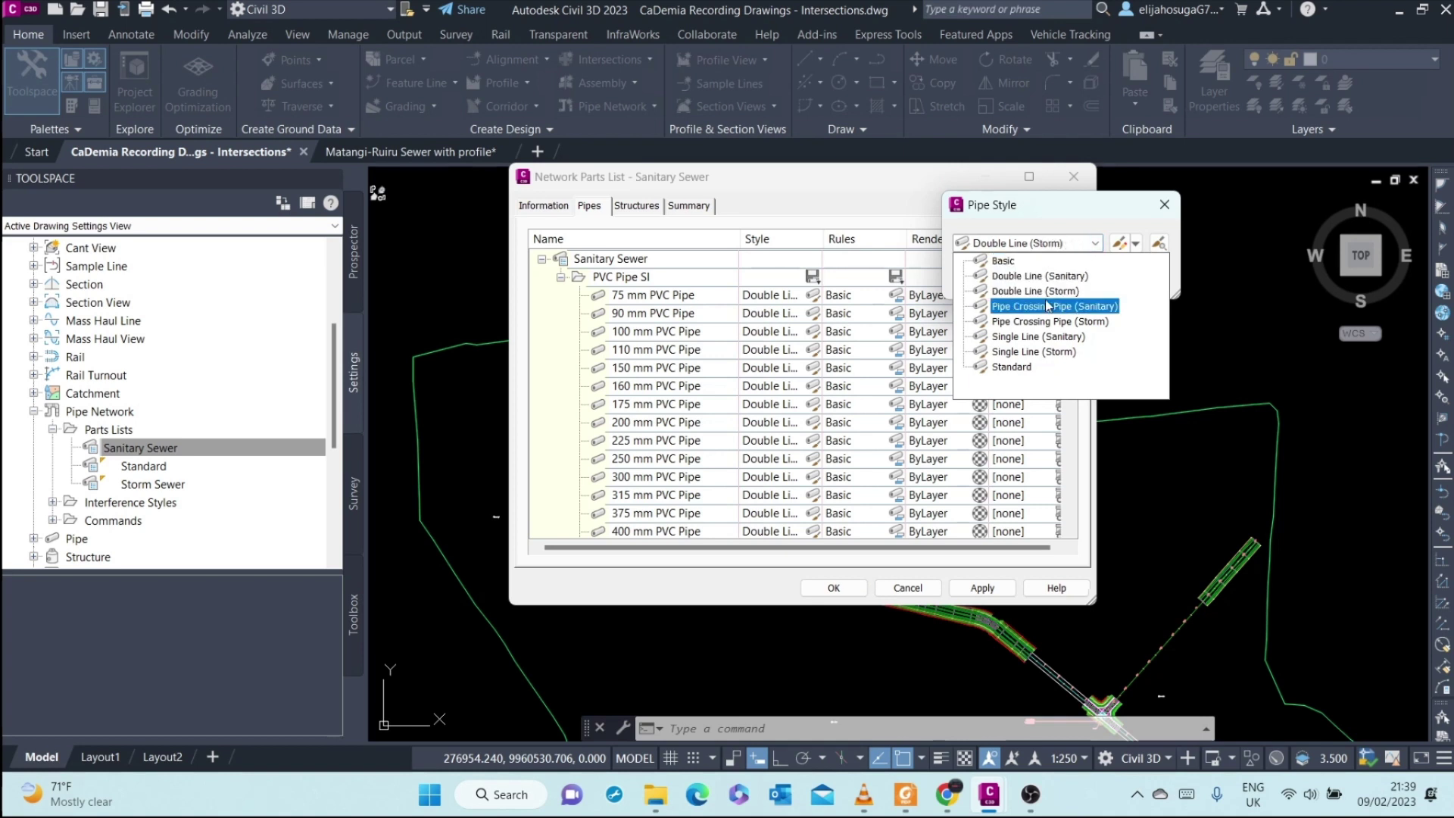
{"action": "left_click", "coordinate": [1038, 337]}
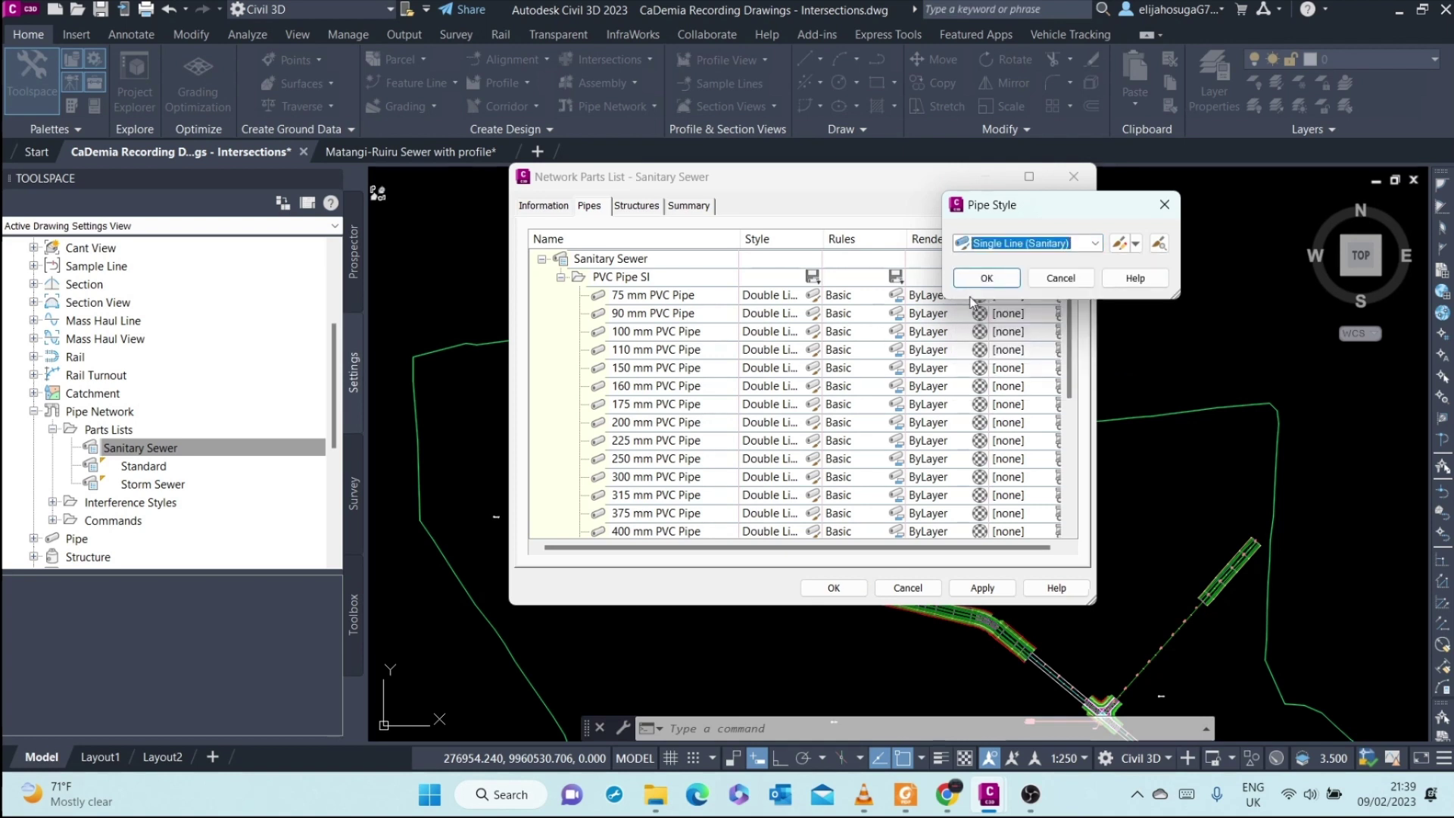
{"action": "left_click", "coordinate": [979, 278]}
{"action": "scroll", "coordinate": [776, 492], "scroll_direction": "down", "scroll_amount": 4}
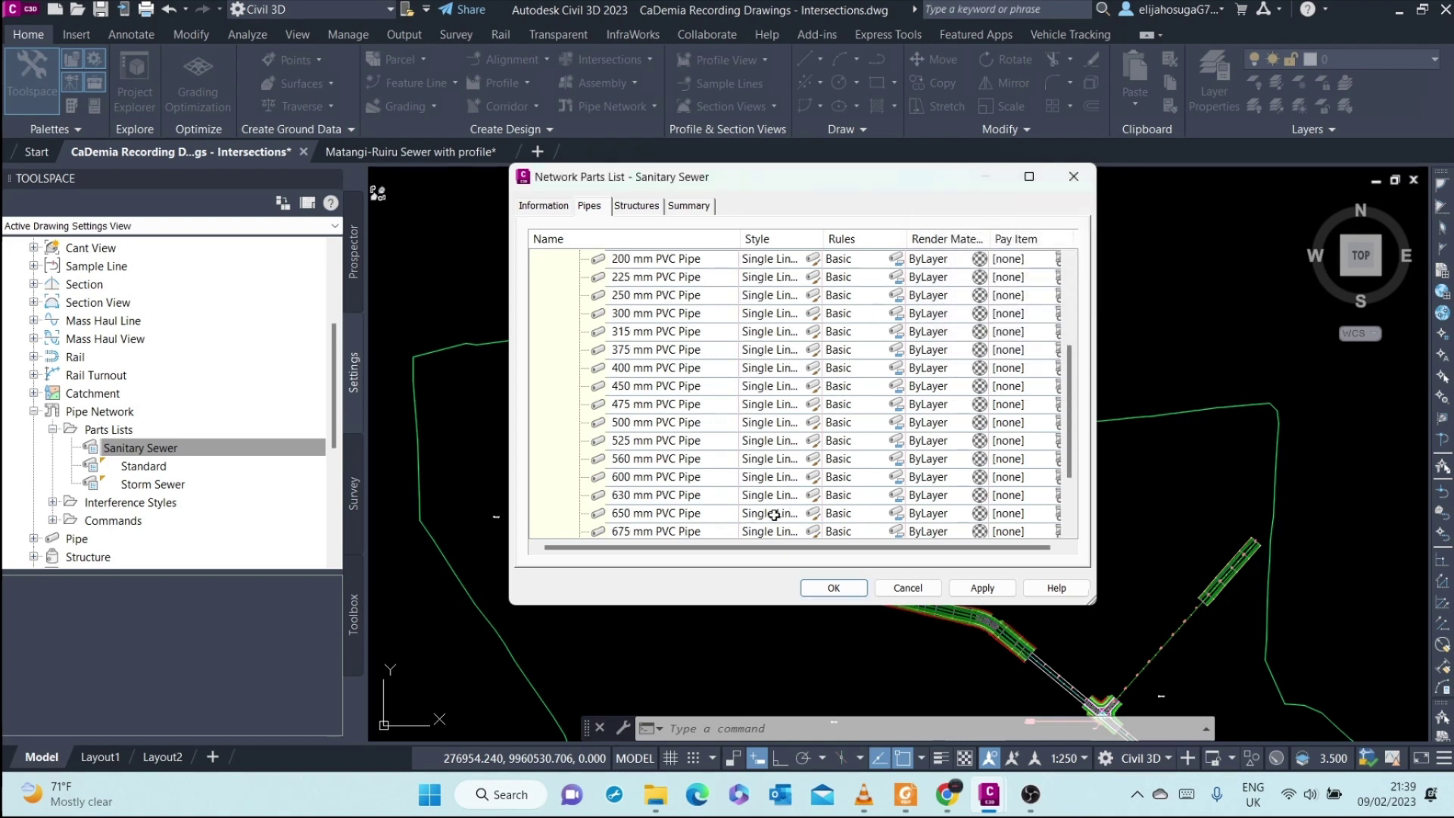
{"action": "scroll", "coordinate": [779, 446], "scroll_direction": "up", "scroll_amount": 4}
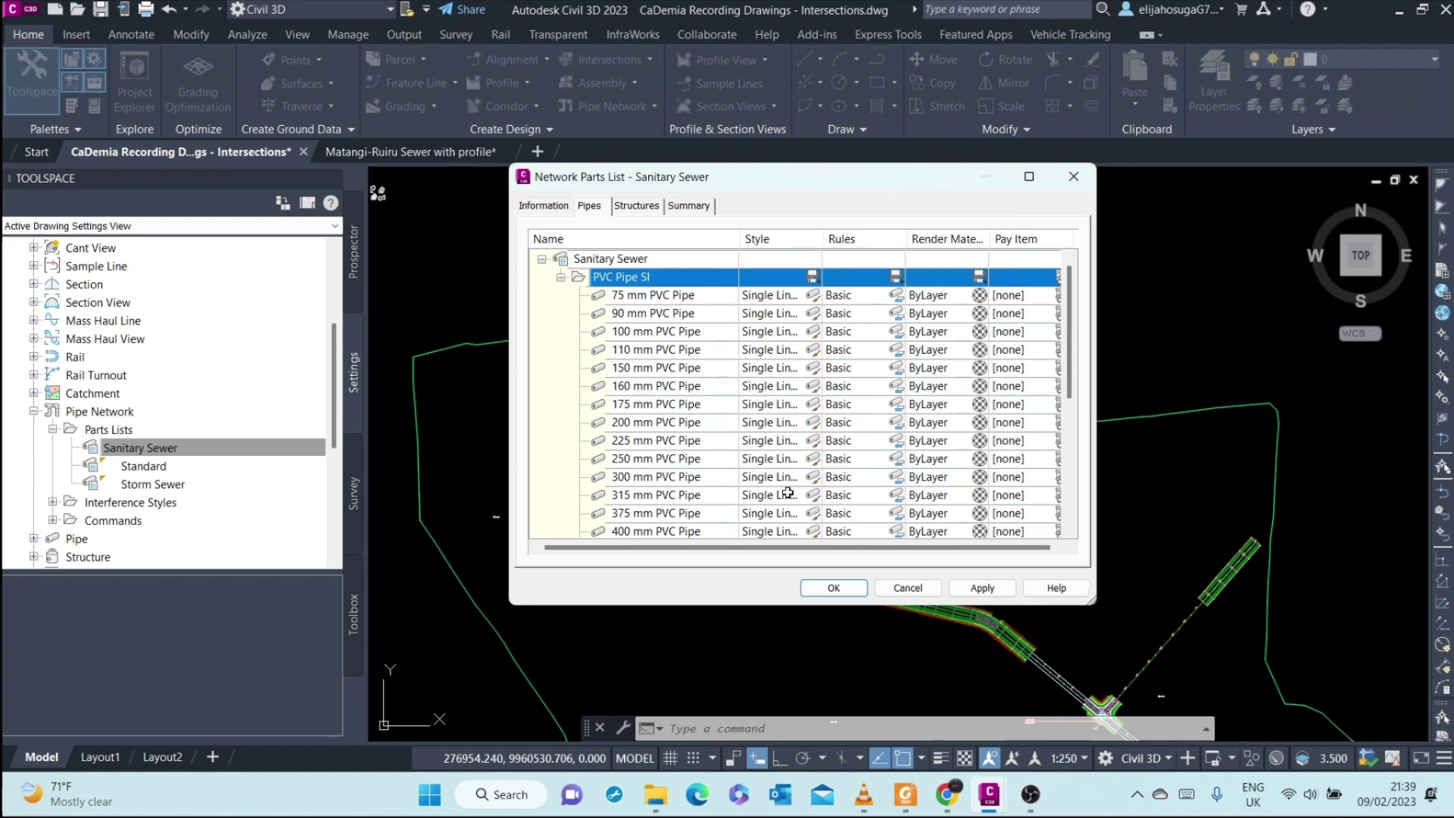
Assign the Basic rule set to the PVC Pipe SI family
{"action": "left_click", "coordinate": [896, 275]}
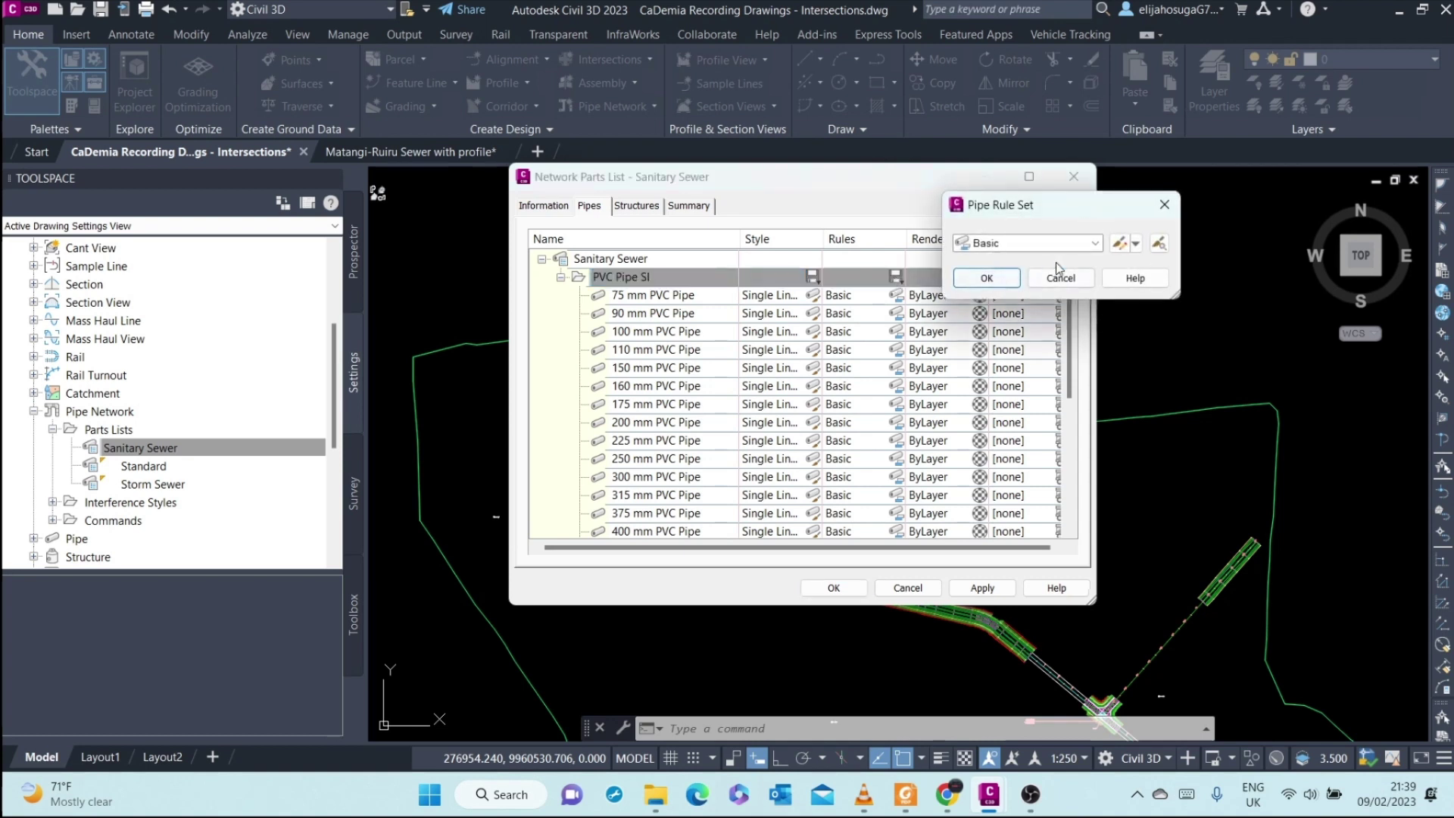
{"action": "left_click", "coordinate": [1091, 244]}
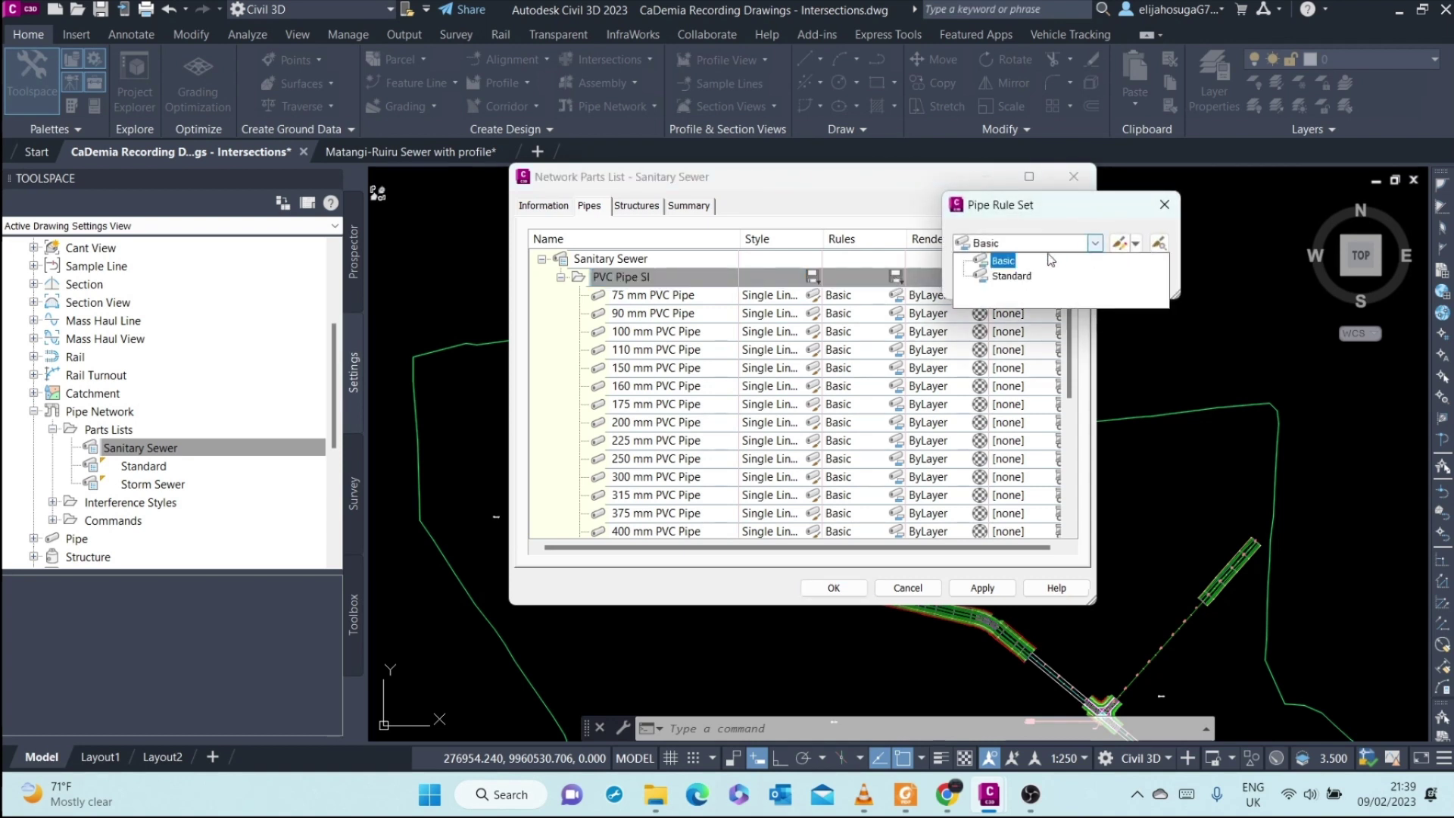
{"action": "left_click", "coordinate": [1004, 261]}
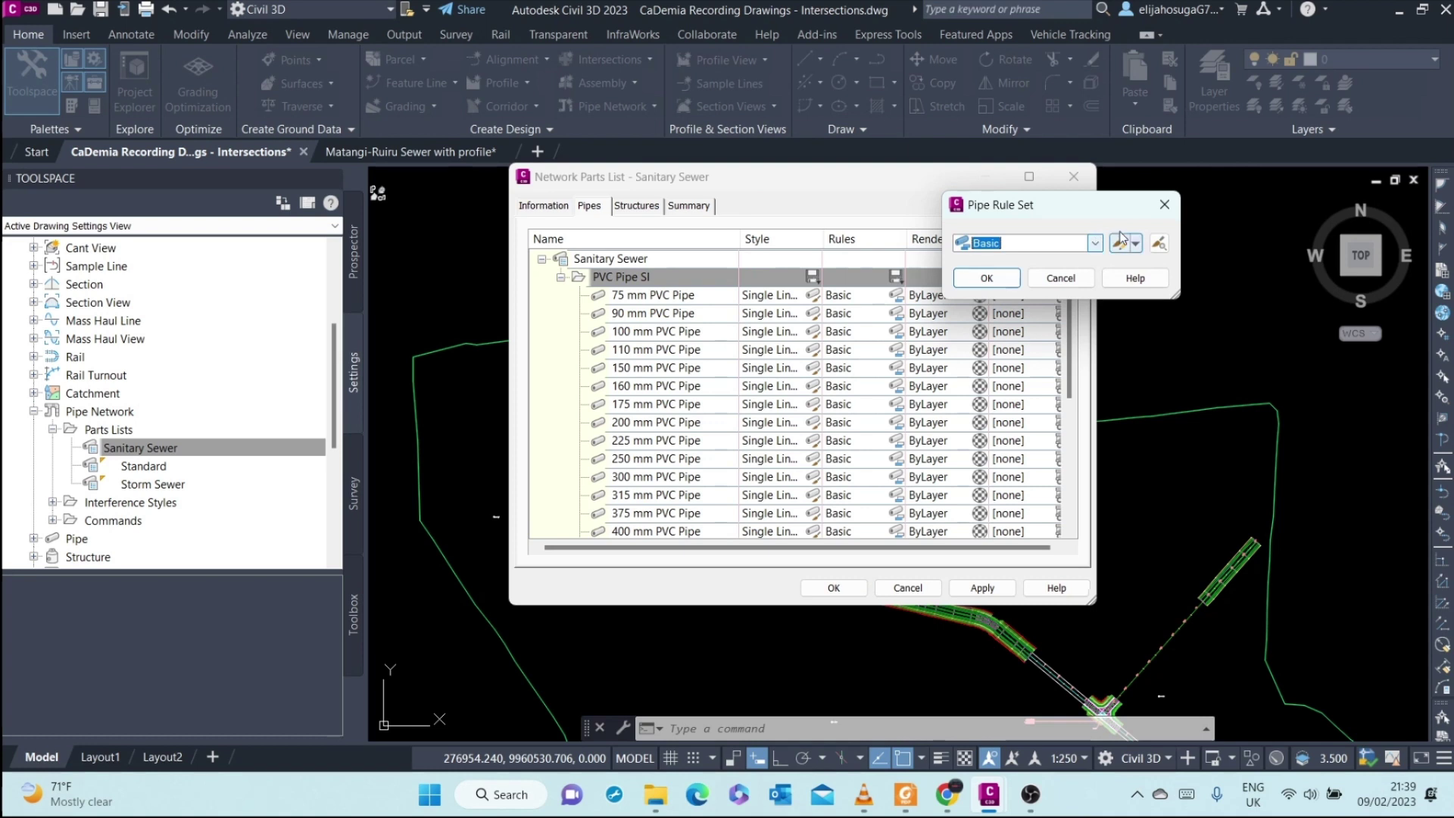
{"action": "left_click", "coordinate": [1165, 206]}
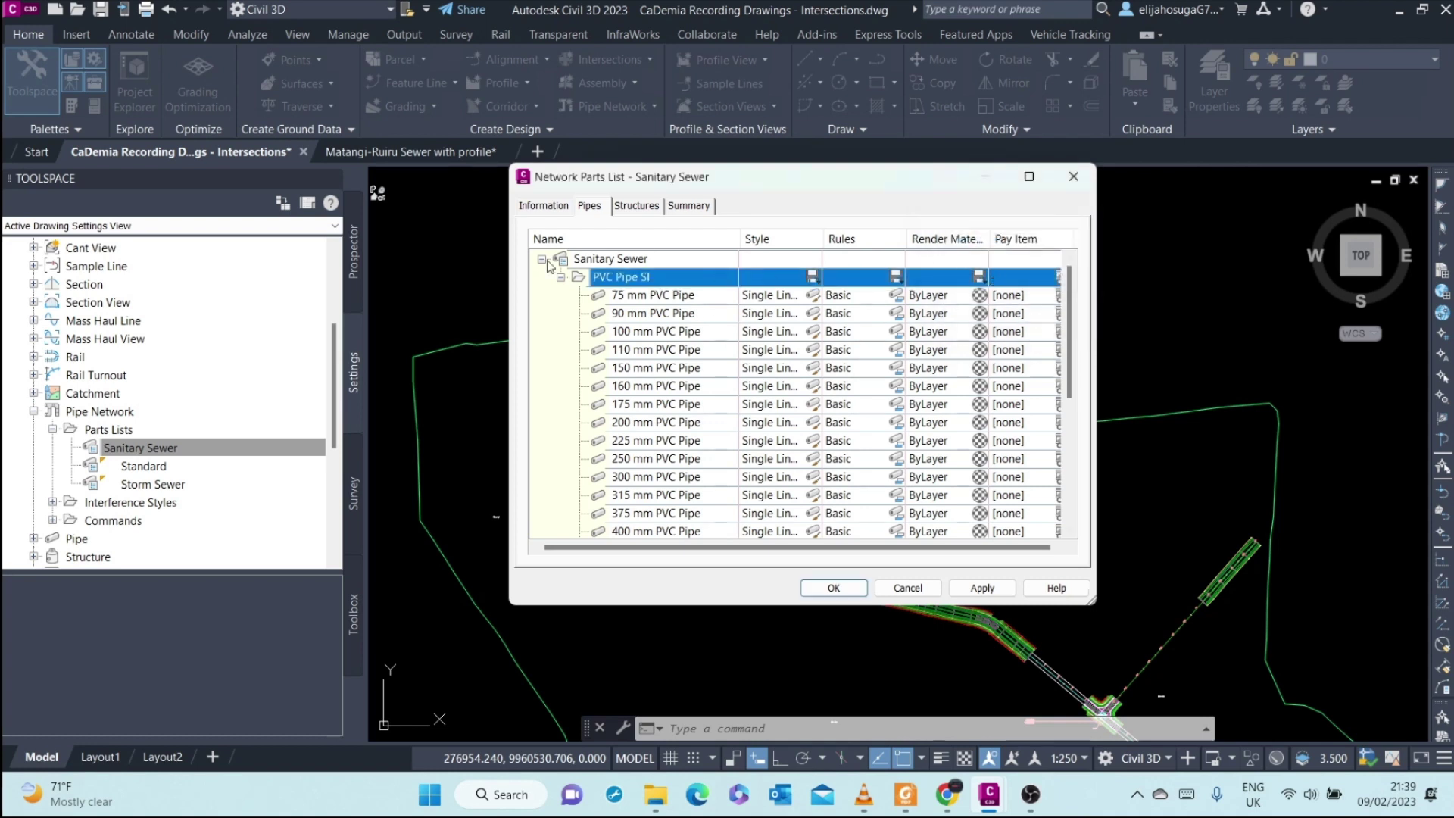
{"action": "scroll", "coordinate": [918, 423], "scroll_direction": "down", "scroll_amount": 5}
{"action": "scroll", "coordinate": [918, 423], "scroll_direction": "up", "scroll_amount": 5}
{"action": "scroll", "coordinate": [992, 485], "scroll_direction": "down", "scroll_amount": 3}
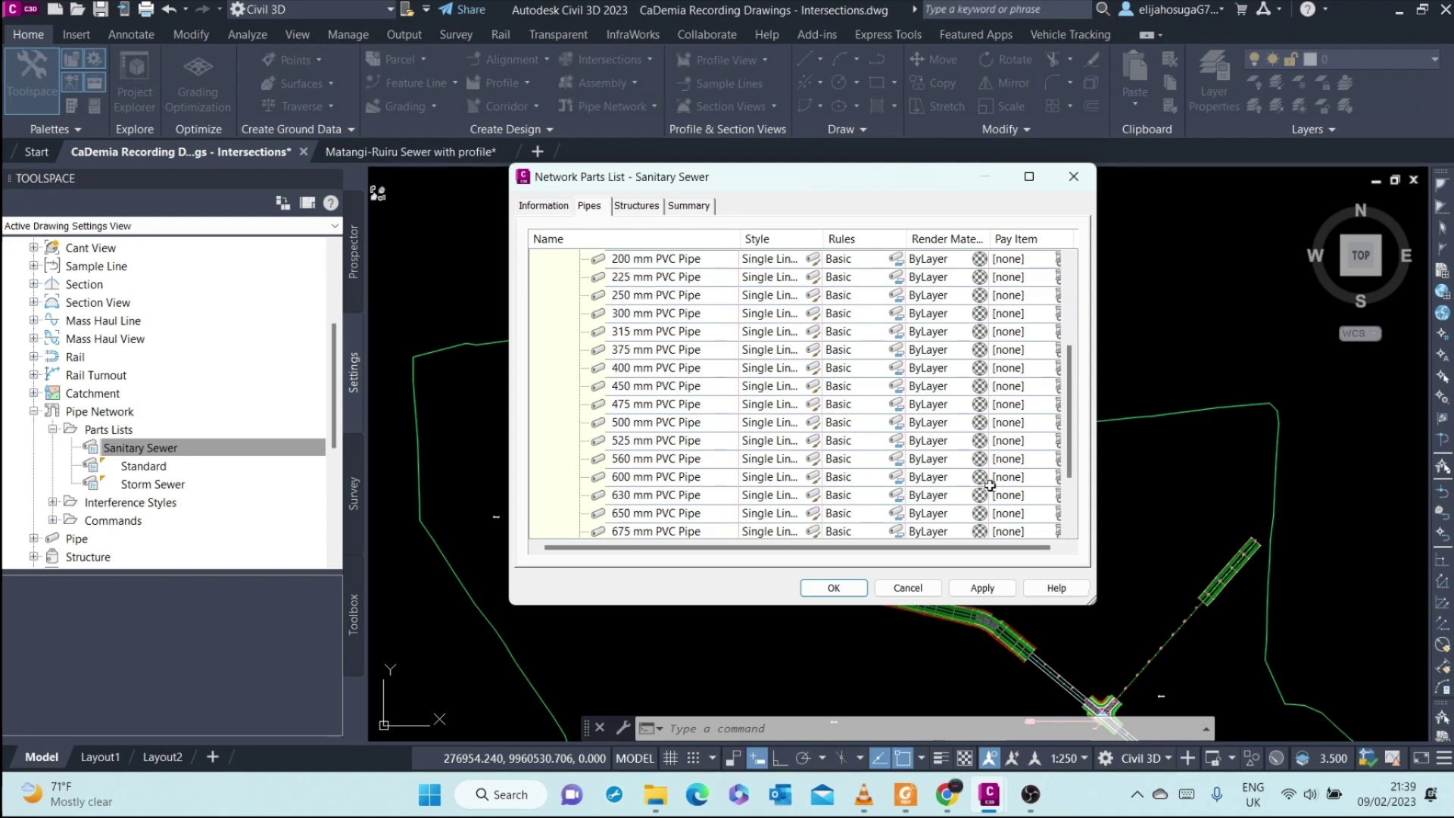
{"action": "scroll", "coordinate": [856, 449], "scroll_direction": "up", "scroll_amount": 3}
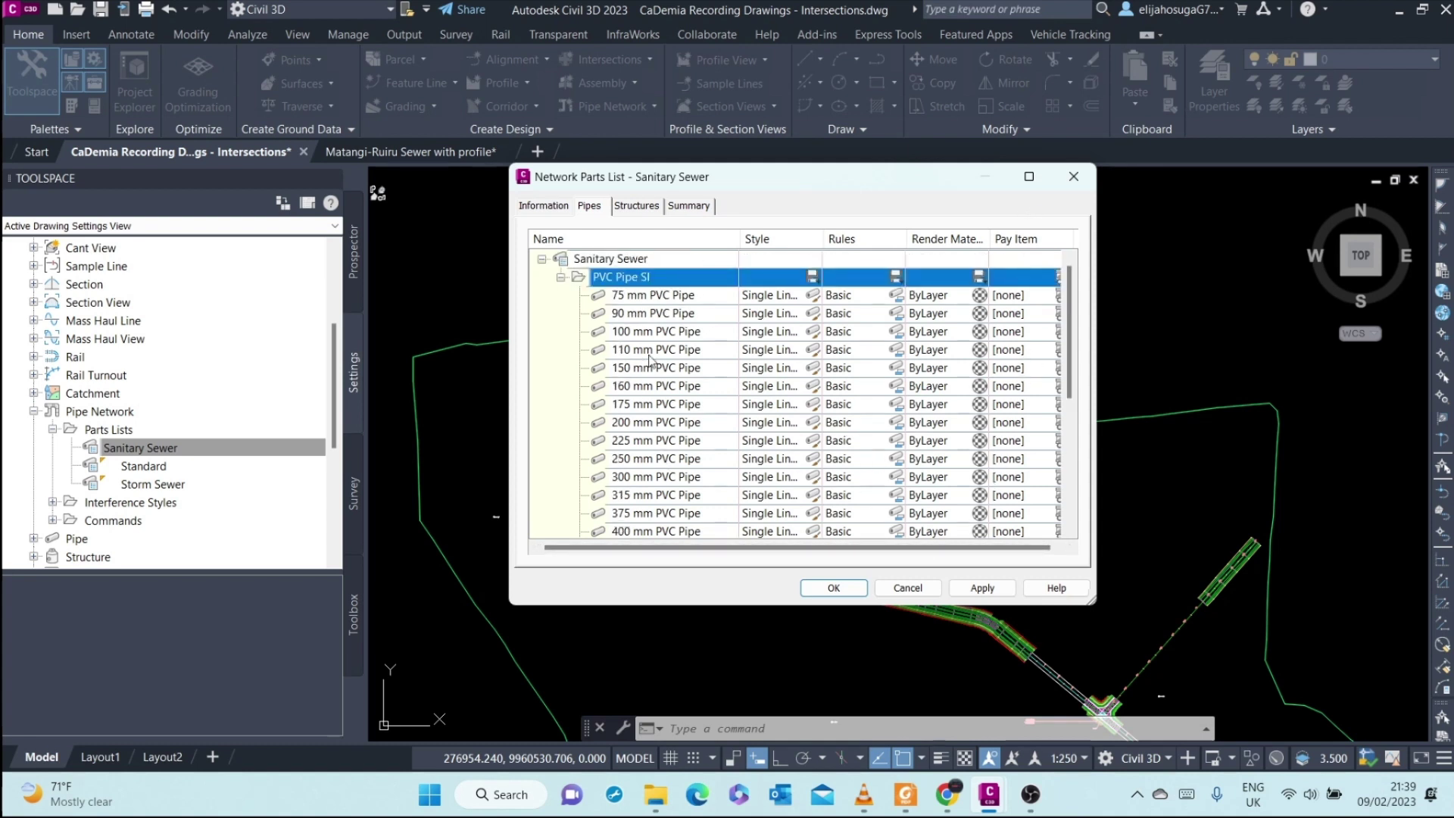
Expand the Concentric, Eccentric and Null structure families and widen the Name column
{"action": "left_click", "coordinate": [637, 206]}
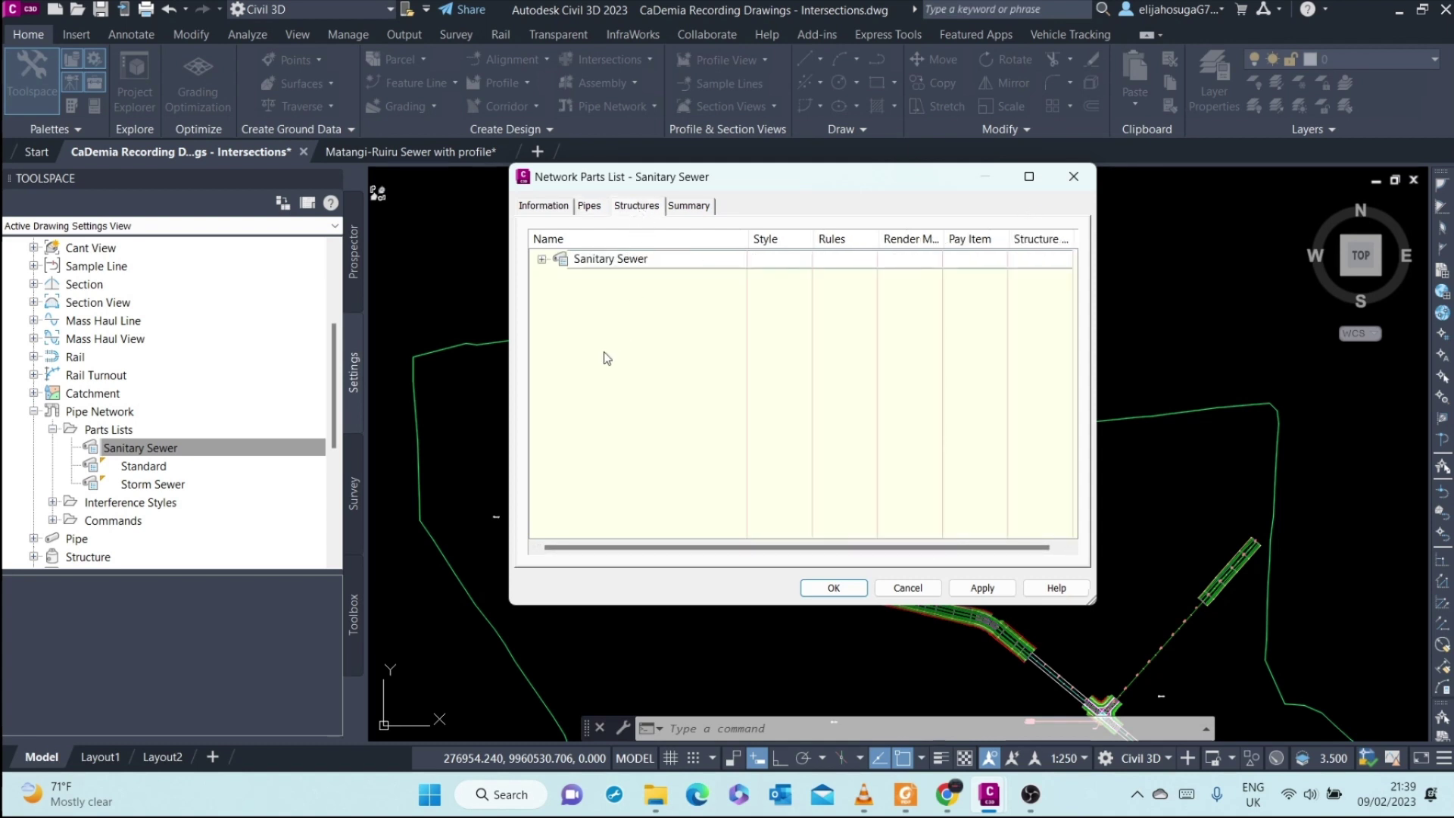
{"action": "left_click", "coordinate": [542, 259]}
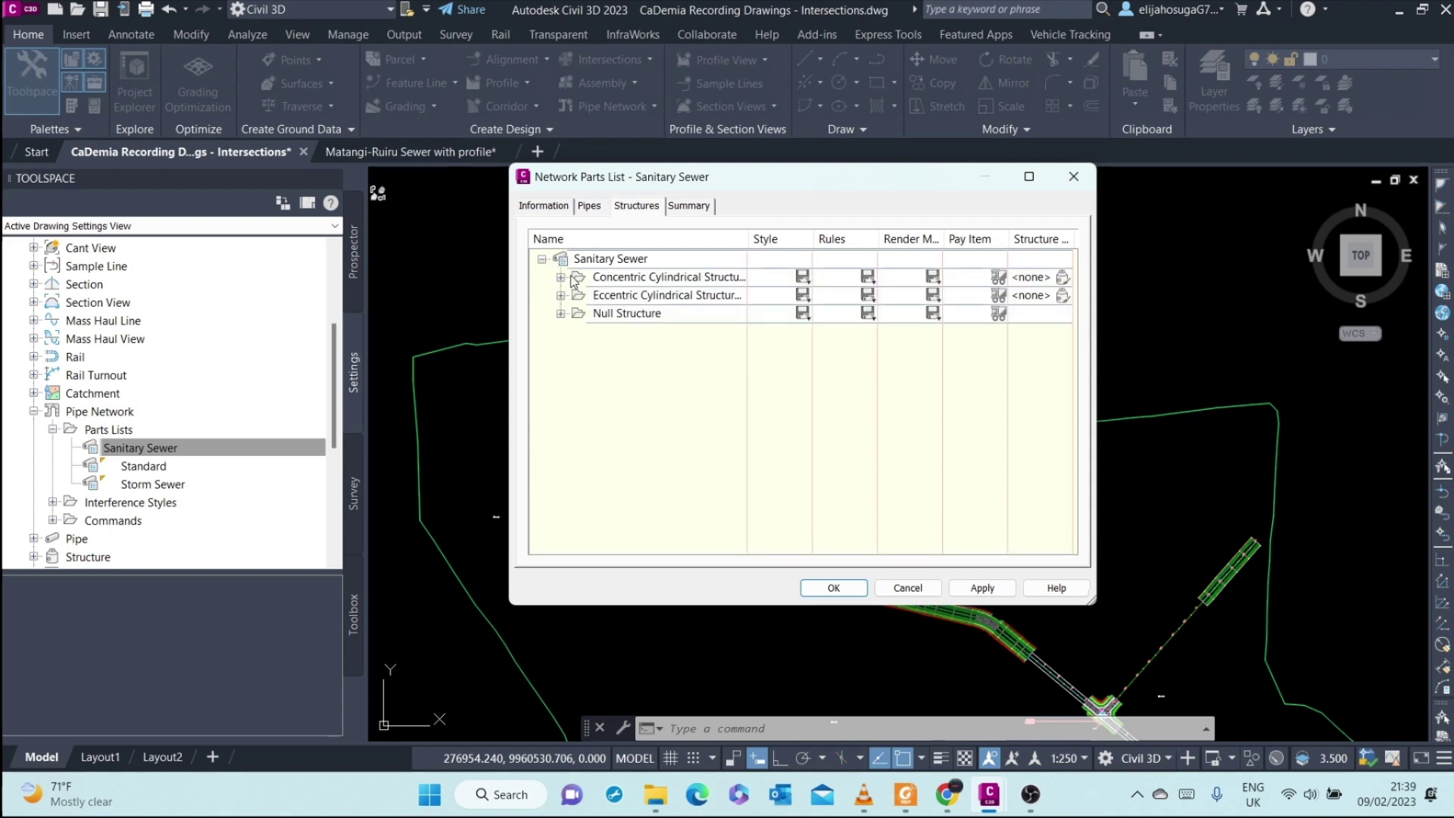
{"action": "left_click", "coordinate": [561, 277]}
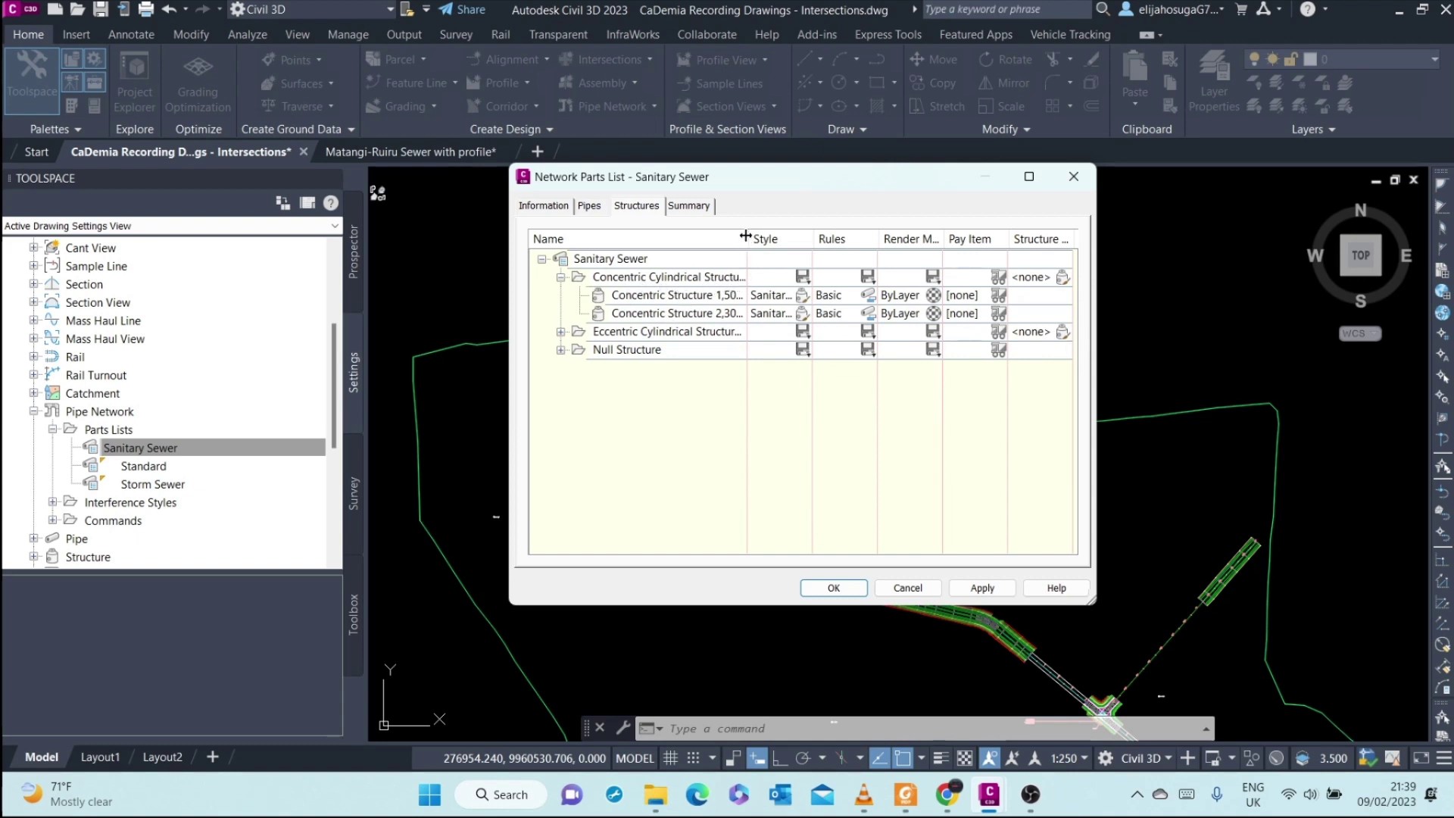
{"action": "left_click_drag", "start_coordinate": [746, 236], "coordinate": [801, 236]}
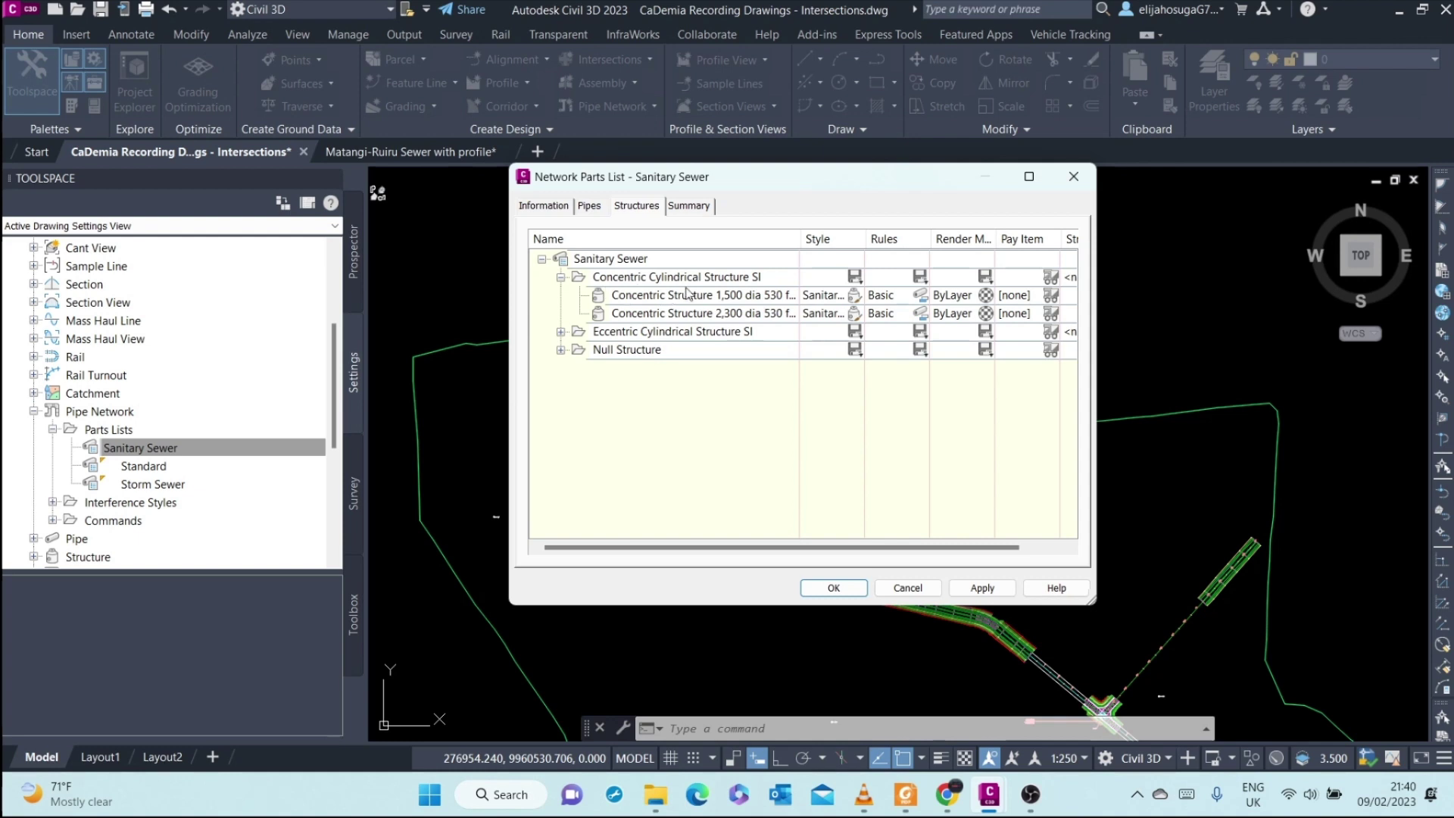
{"action": "left_click", "coordinate": [561, 332]}
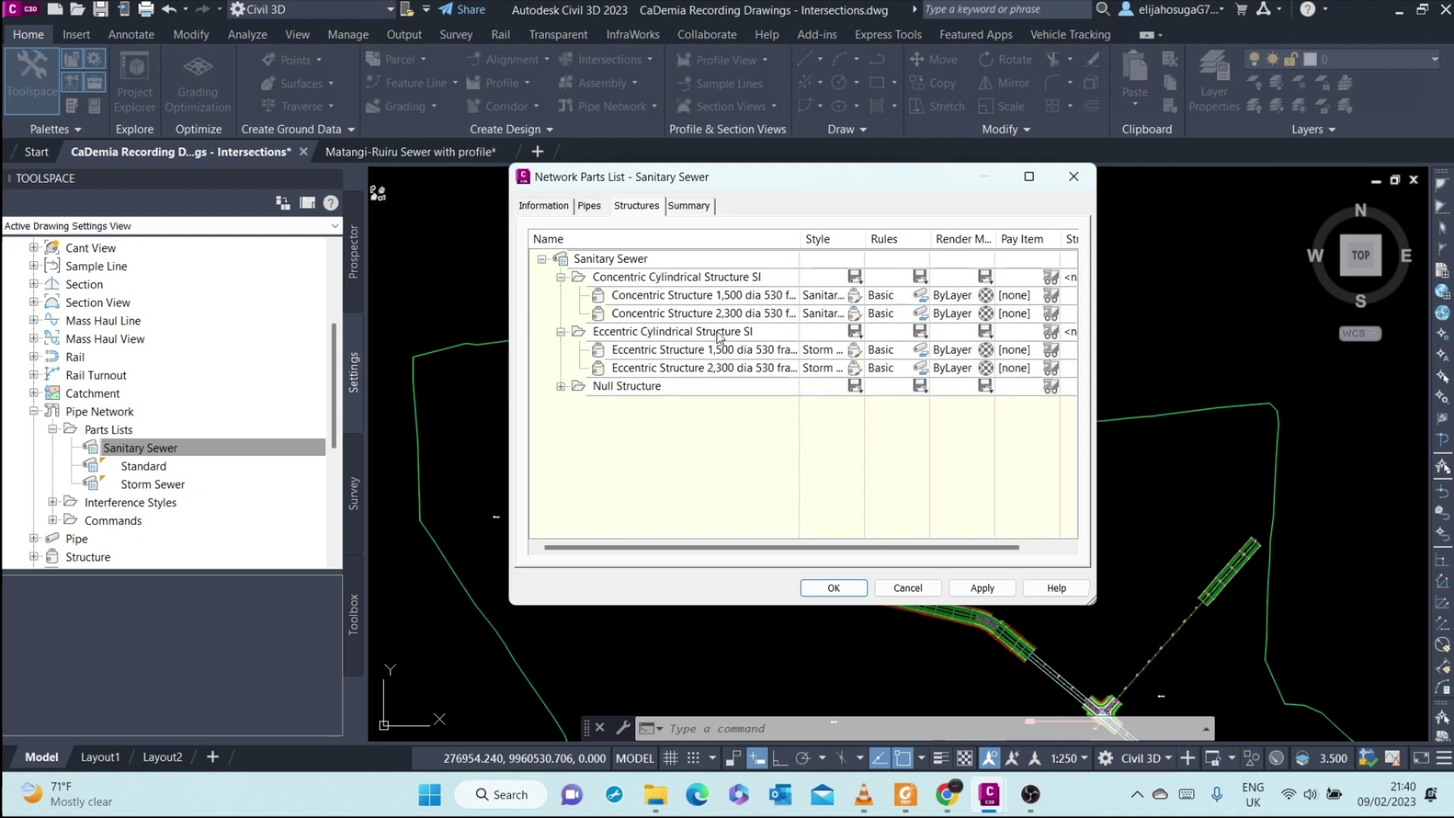
{"action": "left_click", "coordinate": [561, 386]}
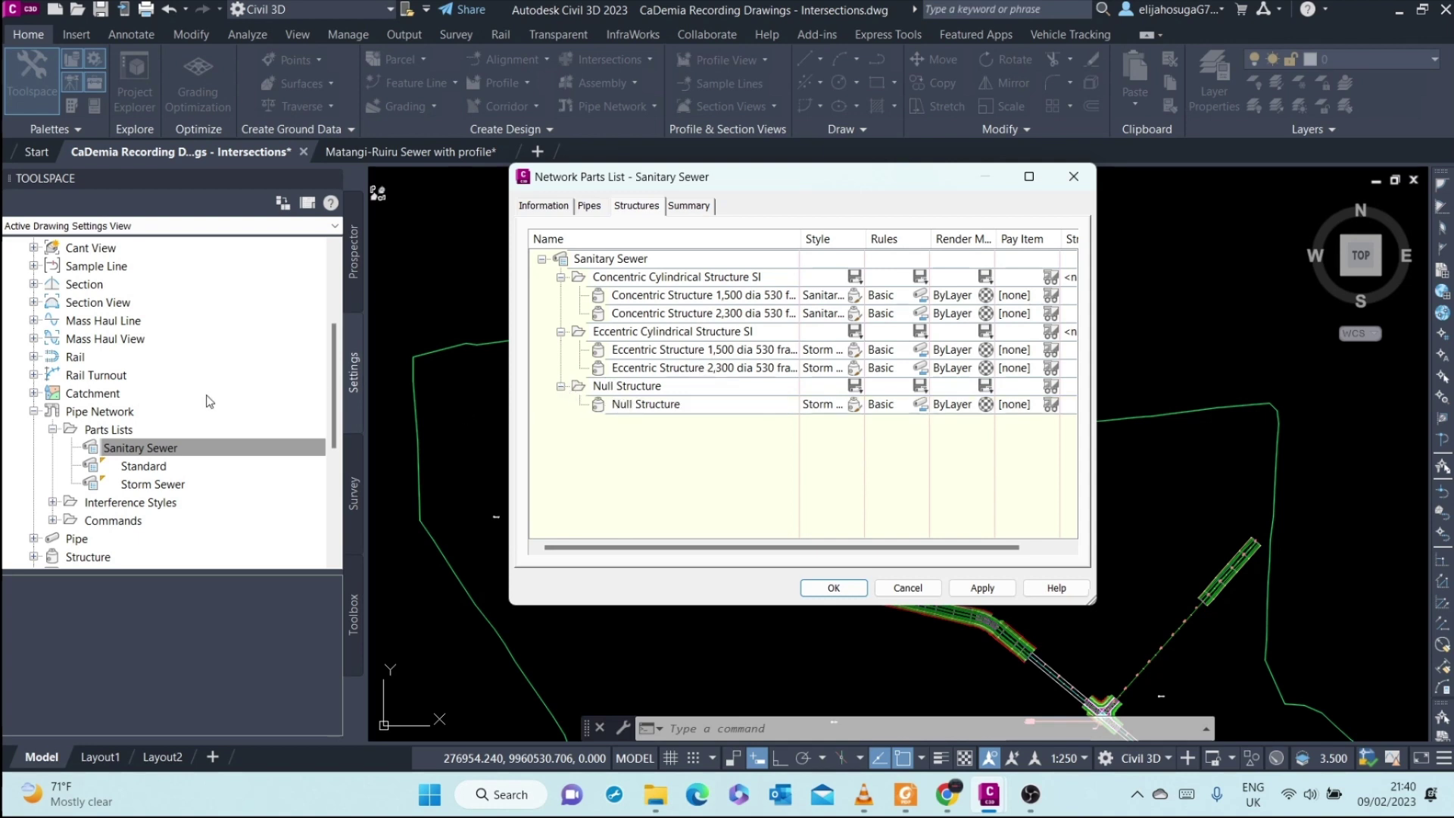
Review the structure style settings without changes, apply the parts list, and return to pipes
{"action": "left_click", "coordinate": [854, 277]}
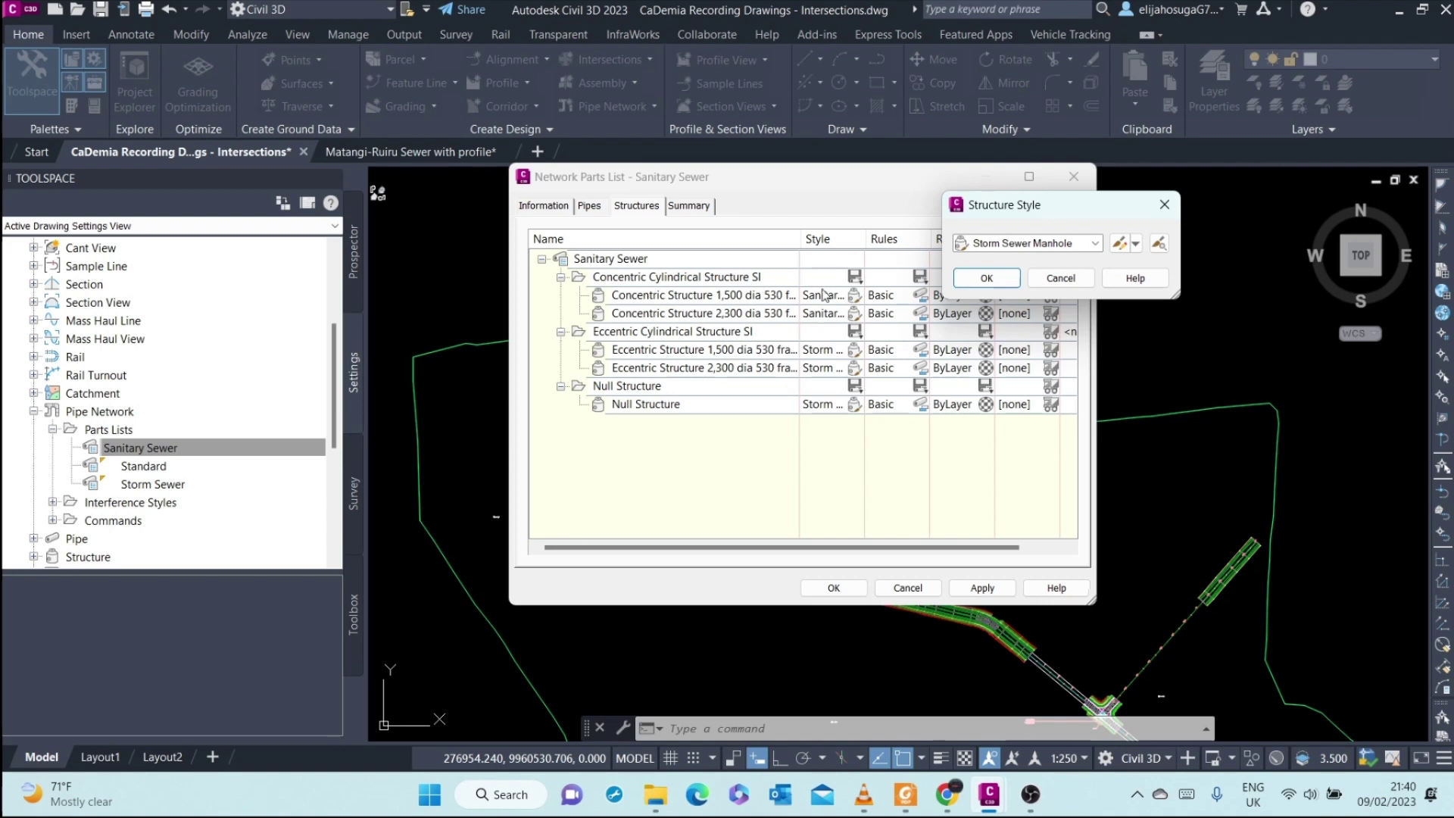
{"action": "left_click", "coordinate": [1165, 204]}
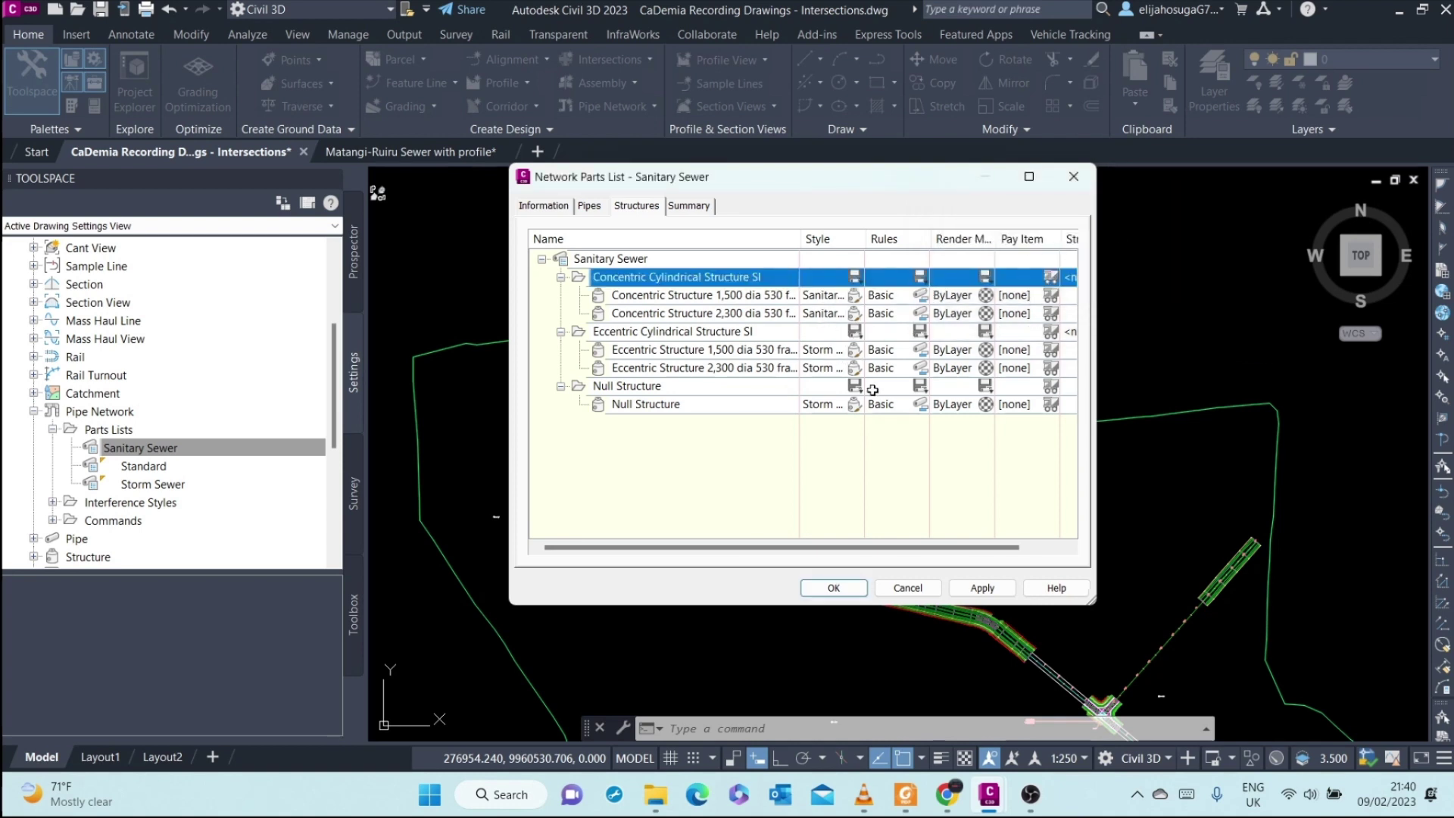
{"action": "left_click", "coordinate": [854, 353]}
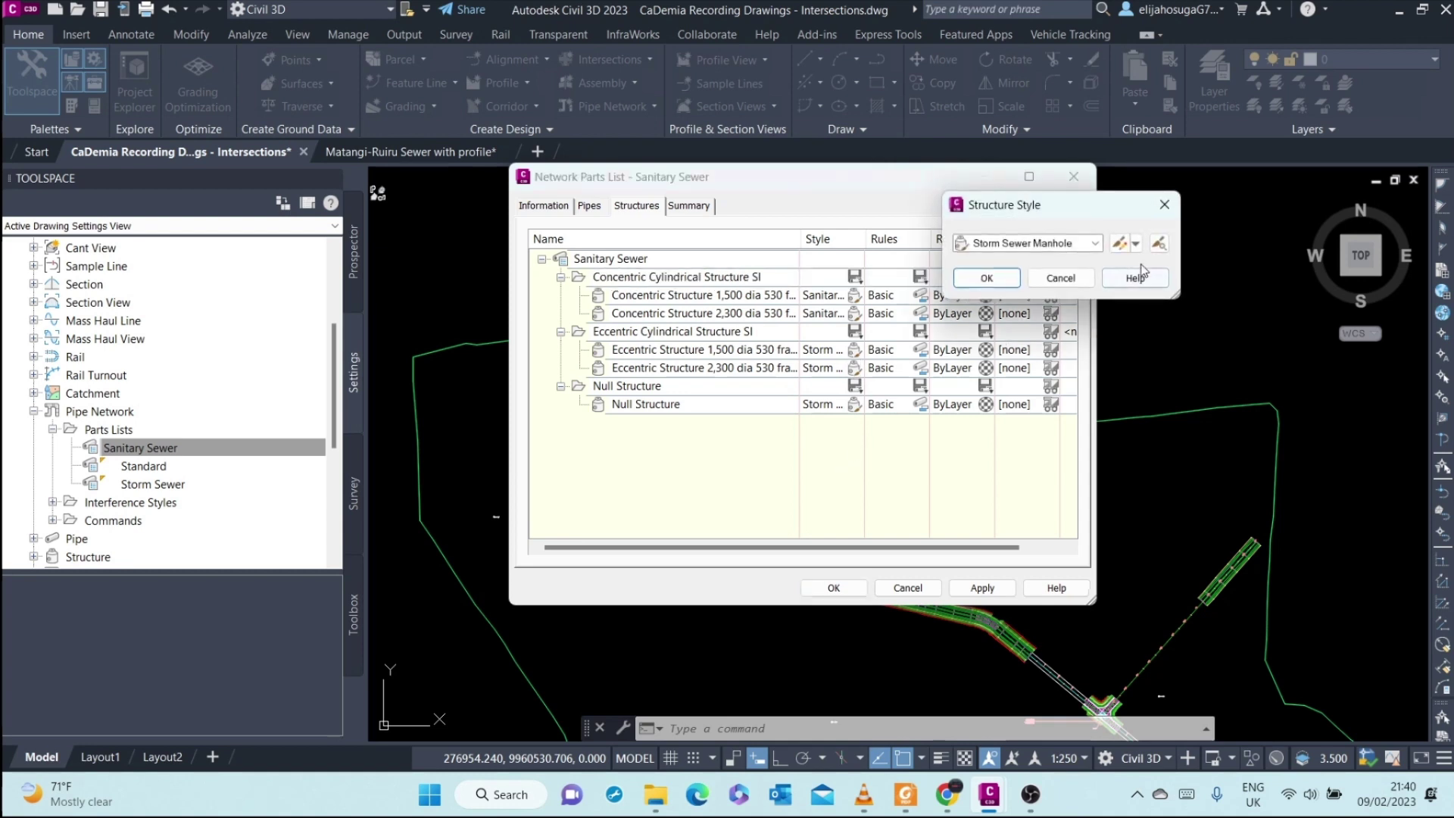
{"action": "left_click", "coordinate": [1165, 205]}
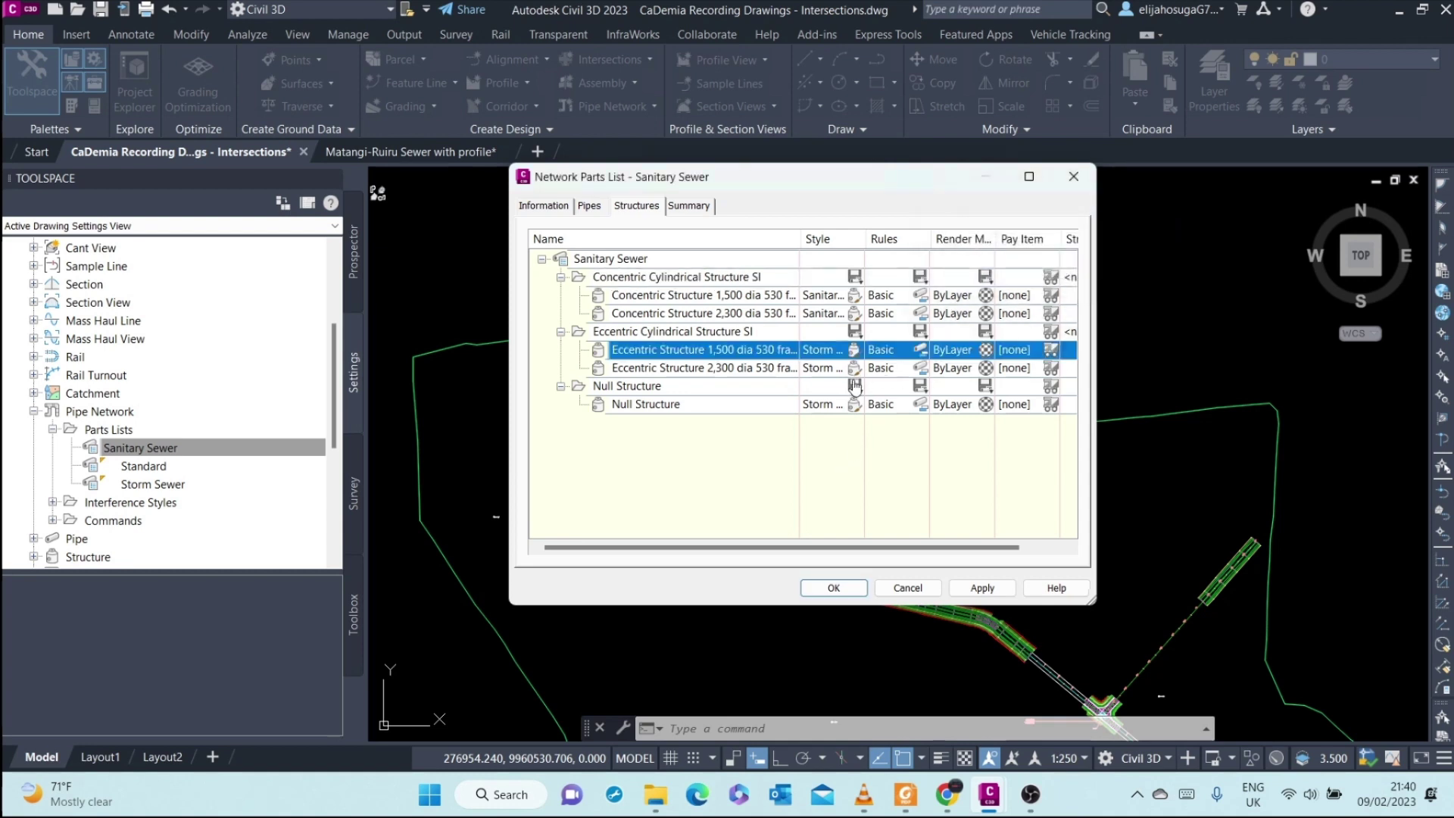
{"action": "left_click", "coordinate": [982, 588]}
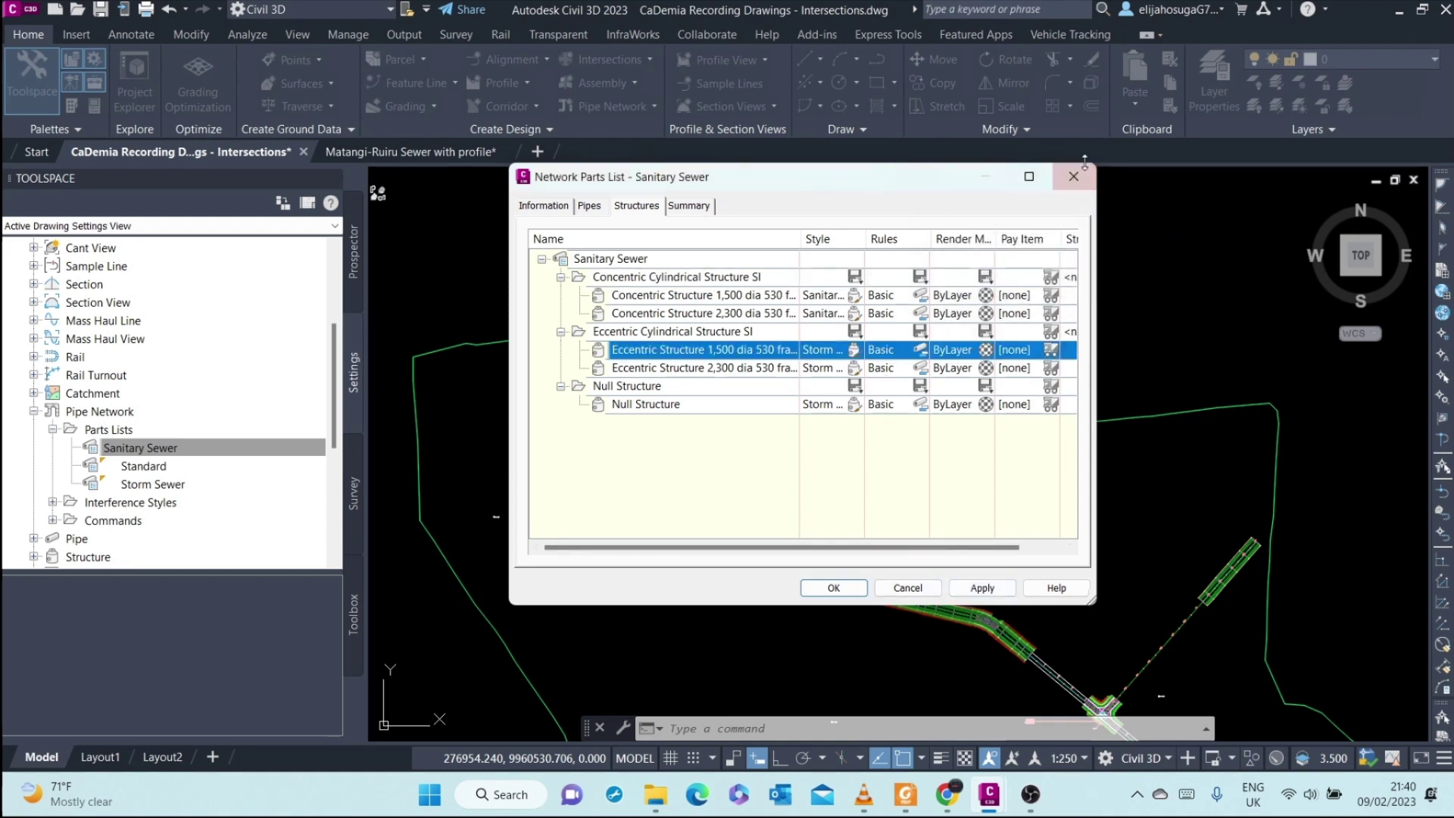
{"action": "left_click", "coordinate": [589, 205]}
Scroll through the Sanitary Sewer pipe sizes to review their style, rules and material
{"action": "scroll", "coordinate": [742, 375], "scroll_direction": "down", "scroll_amount": 3}
{"action": "scroll", "coordinate": [742, 375], "scroll_direction": "up", "scroll_amount": 3}
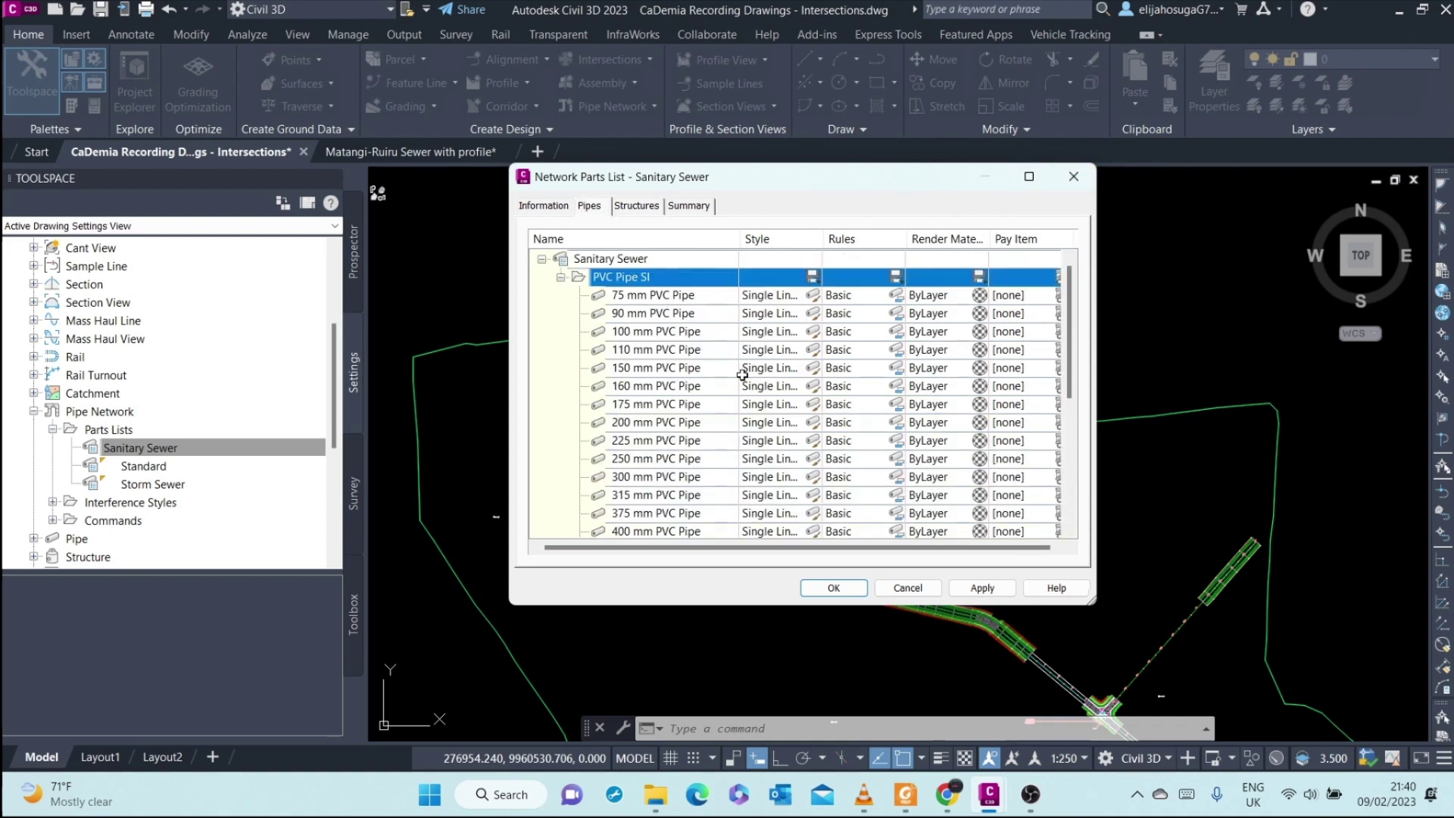
Close the Sanitary Sewer list and create a new parts list named 'Cademia parts list'
{"action": "left_click", "coordinate": [1075, 179]}
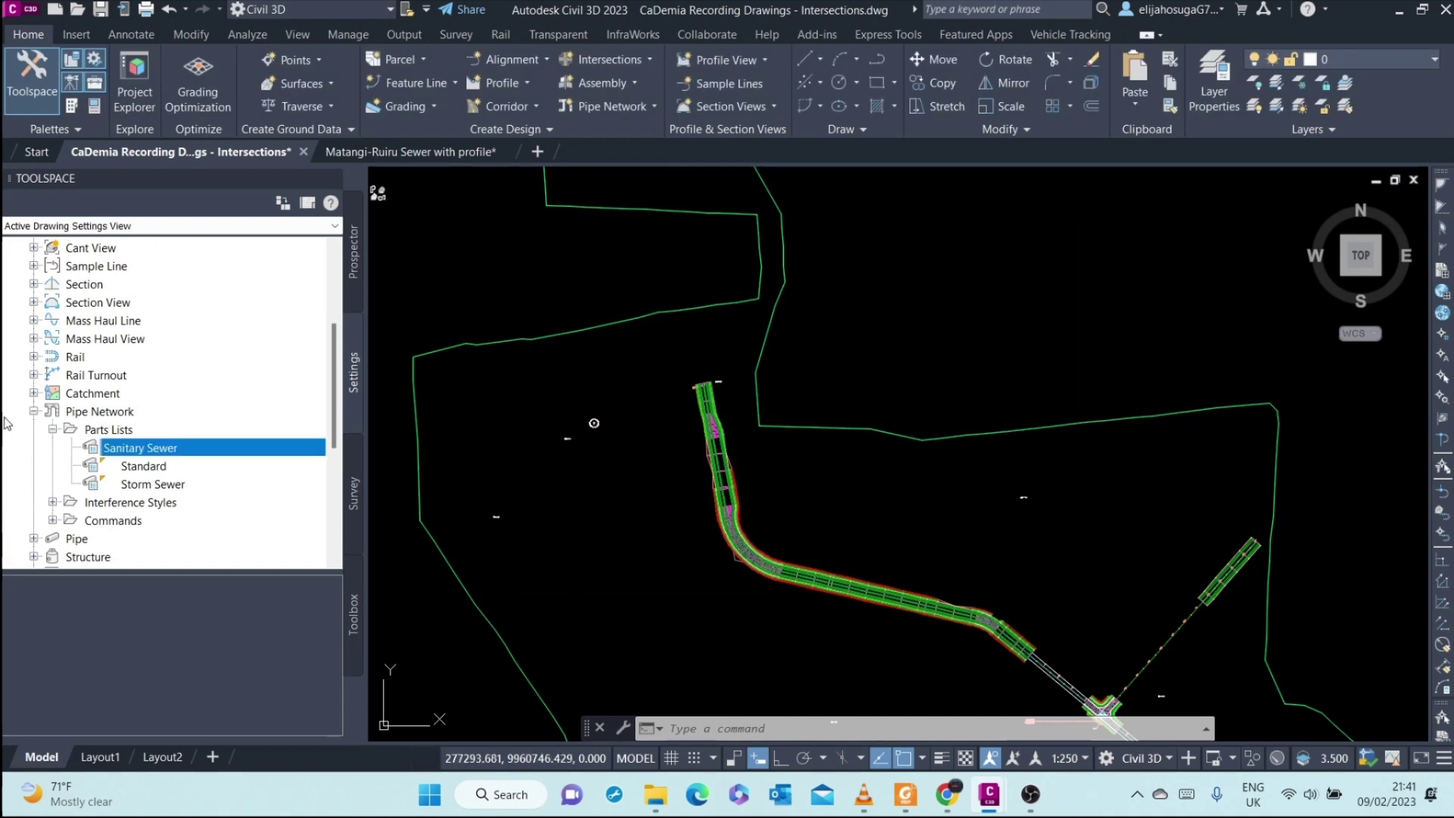
{"action": "right_click", "coordinate": [110, 430]}
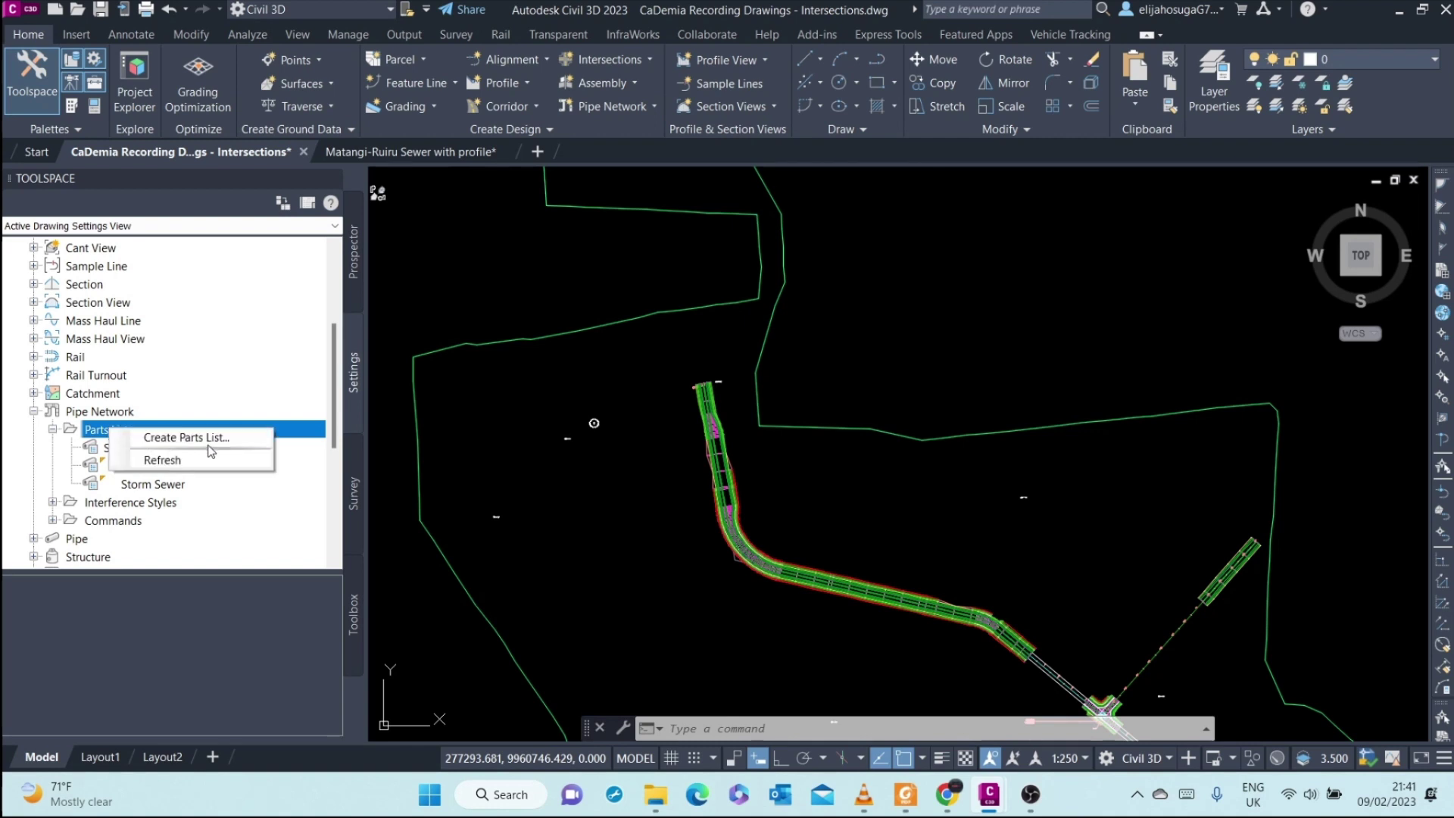
{"action": "left_click", "coordinate": [187, 438]}
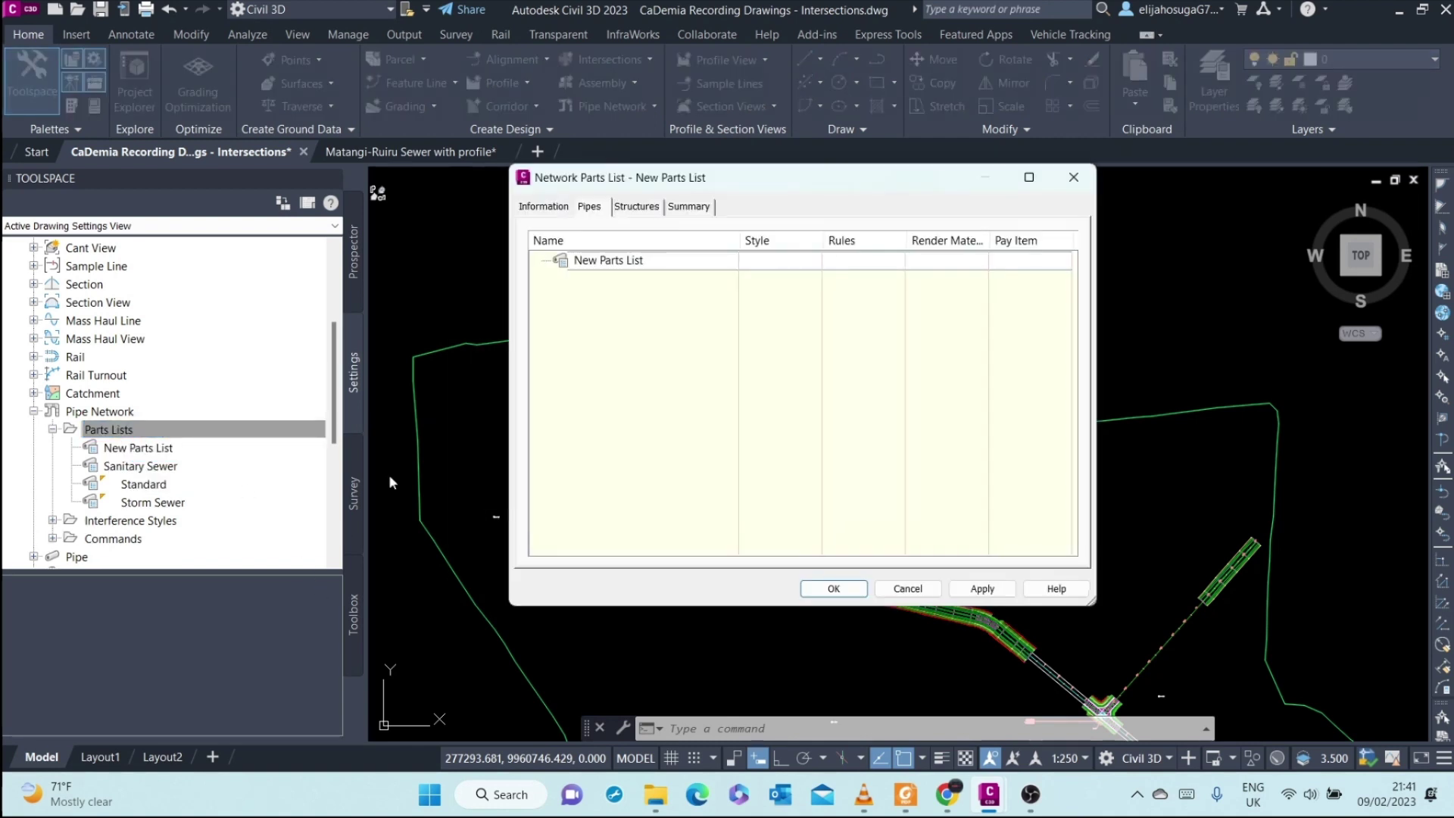
{"action": "left_click", "coordinate": [551, 209]}
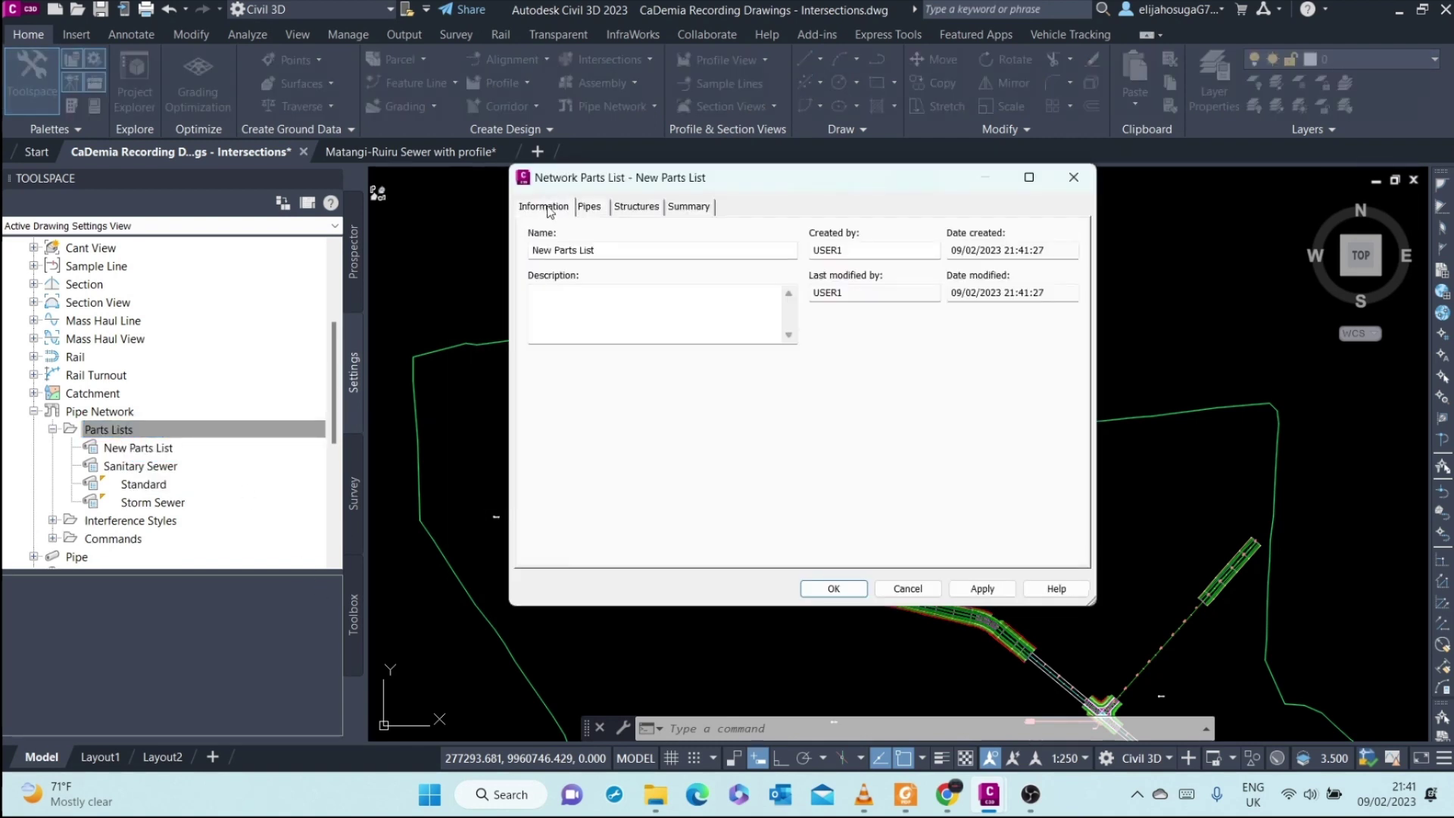
{"action": "left_click_drag", "start_coordinate": [610, 258], "coordinate": [485, 259]}
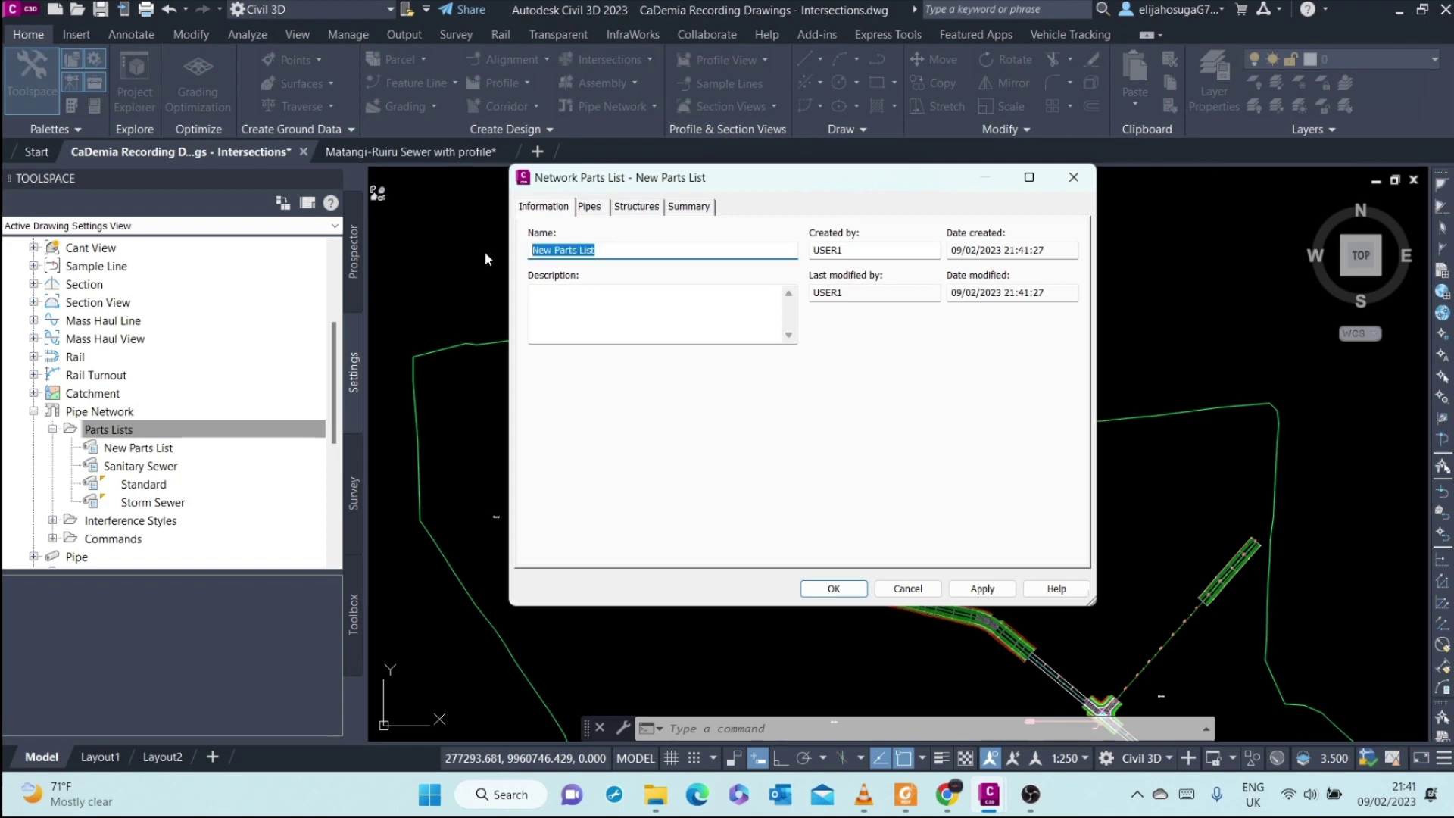
{"action": "type", "text": "Cademia parts list"}
From the new parts list's pipes, open the part catalog to add a pipe family
{"action": "left_click", "coordinate": [590, 207]}
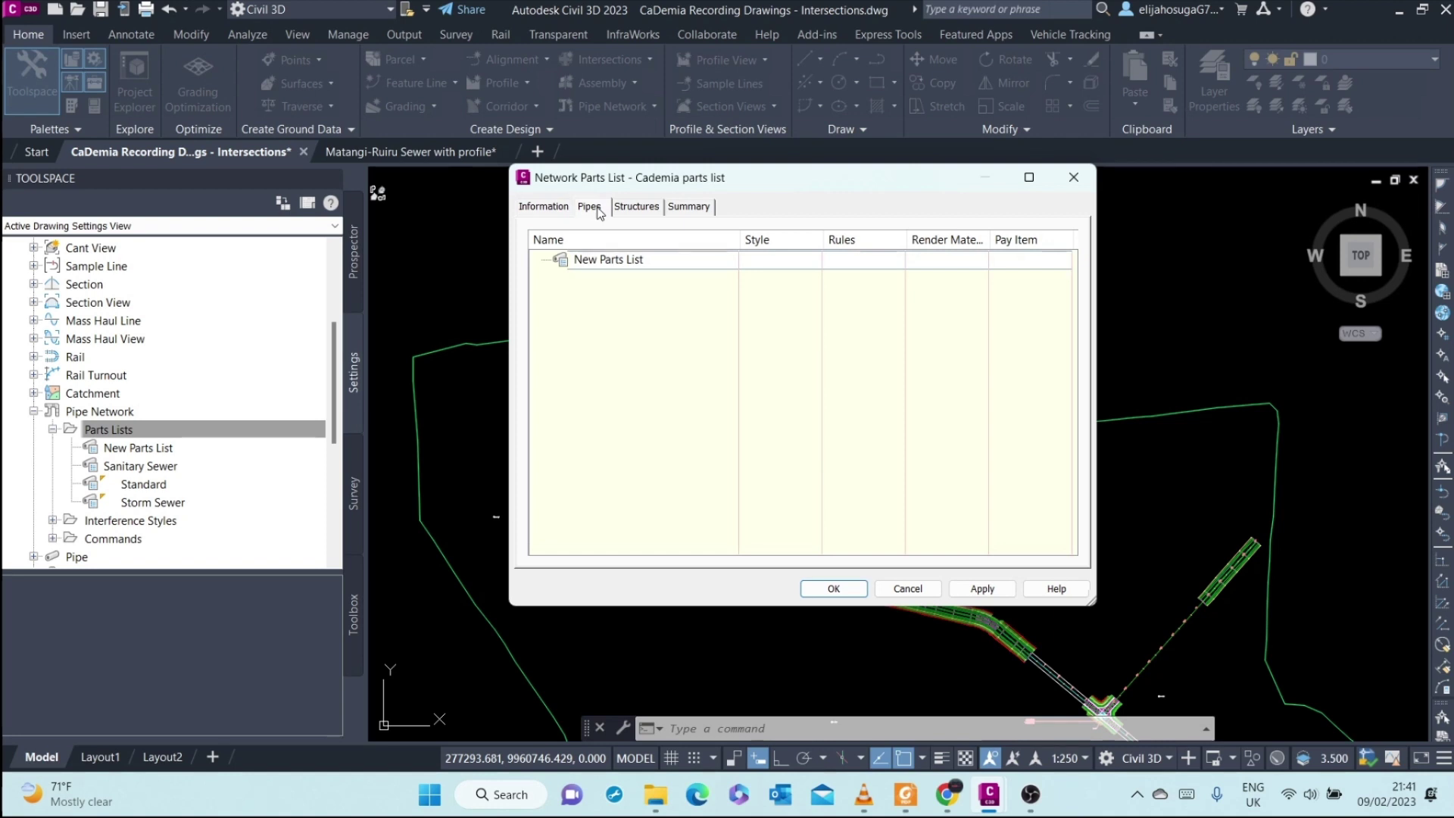
{"action": "left_click", "coordinate": [600, 259]}
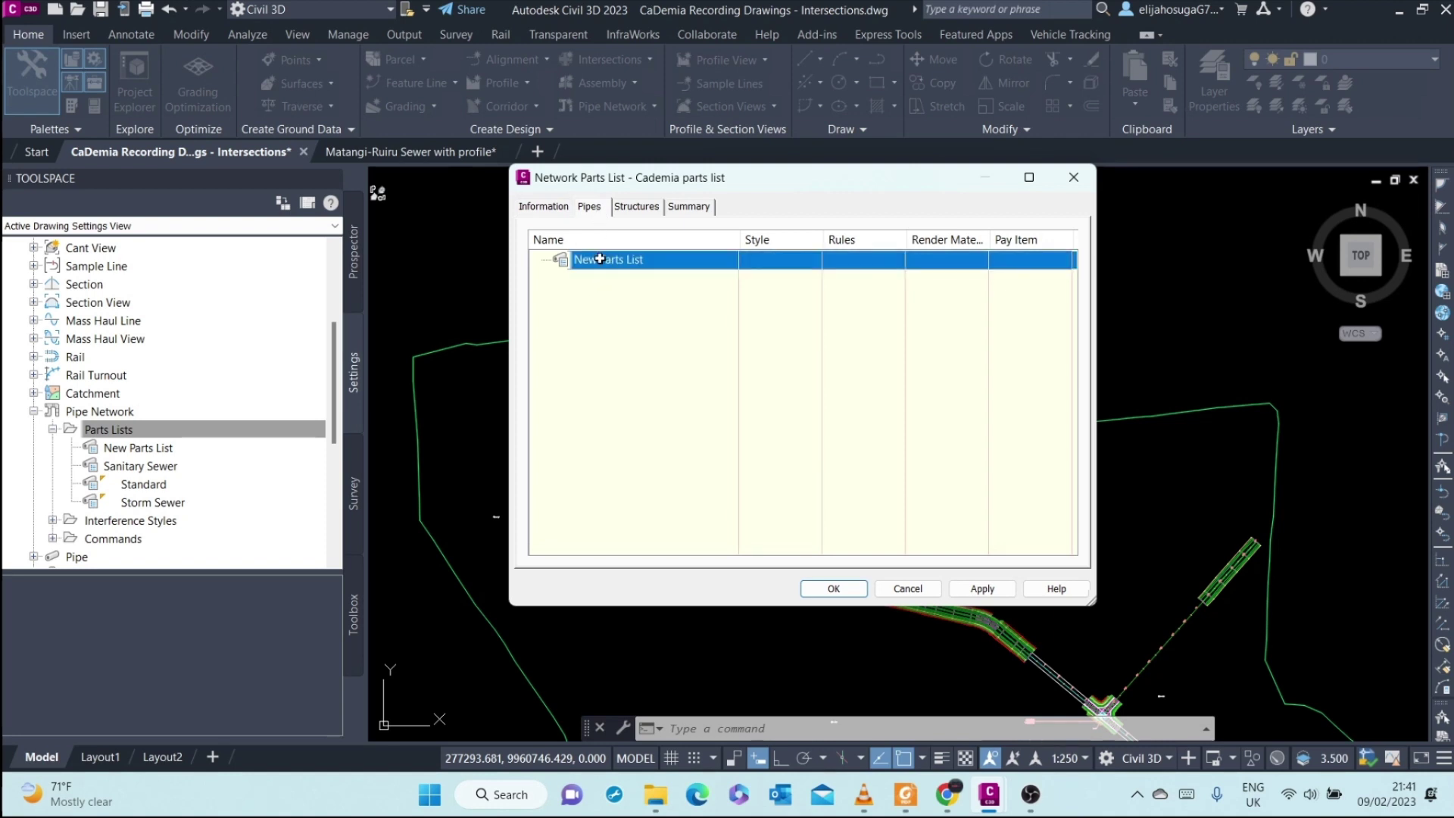
{"action": "right_click", "coordinate": [601, 258]}
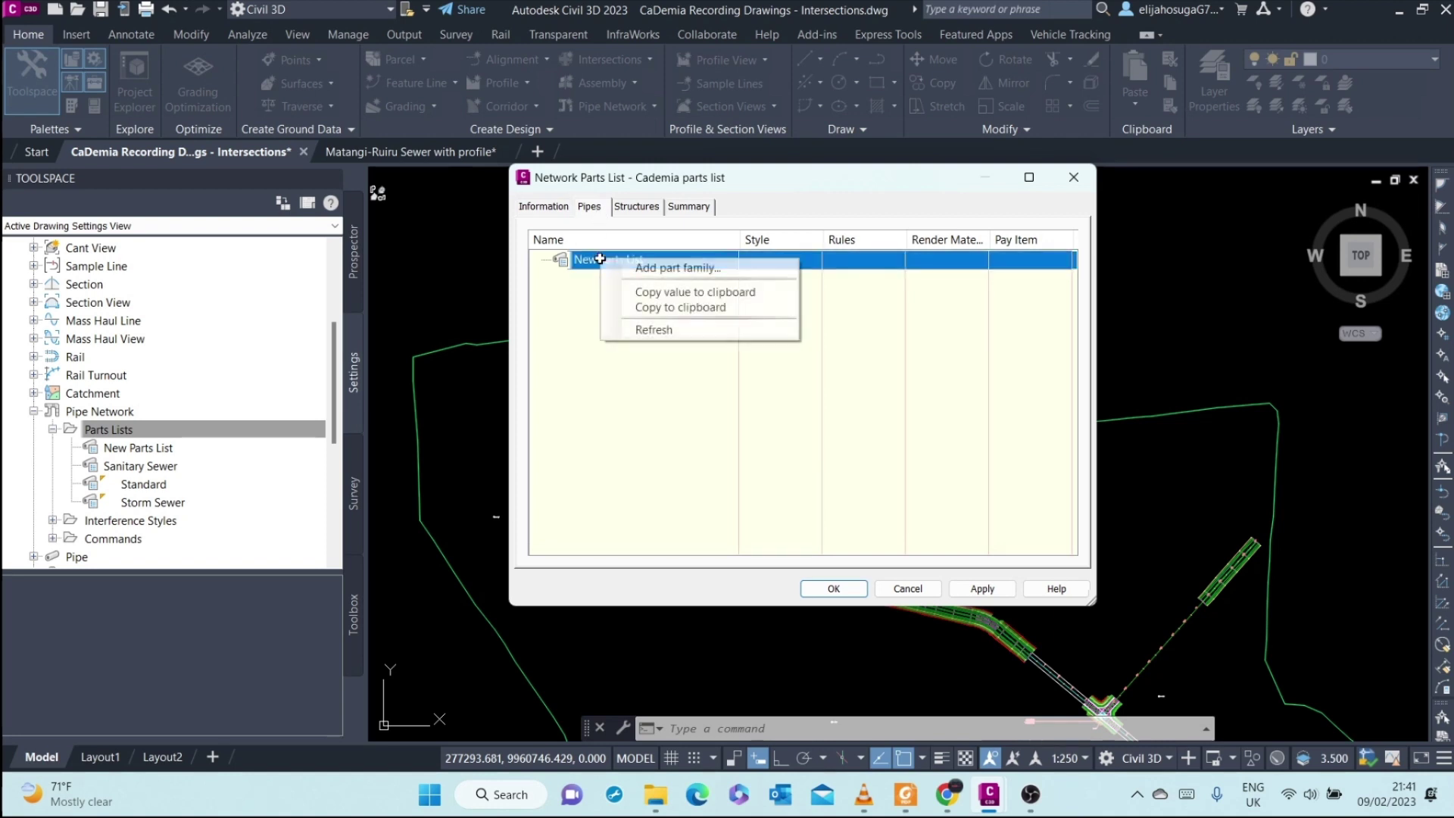
{"action": "left_click", "coordinate": [661, 272]}
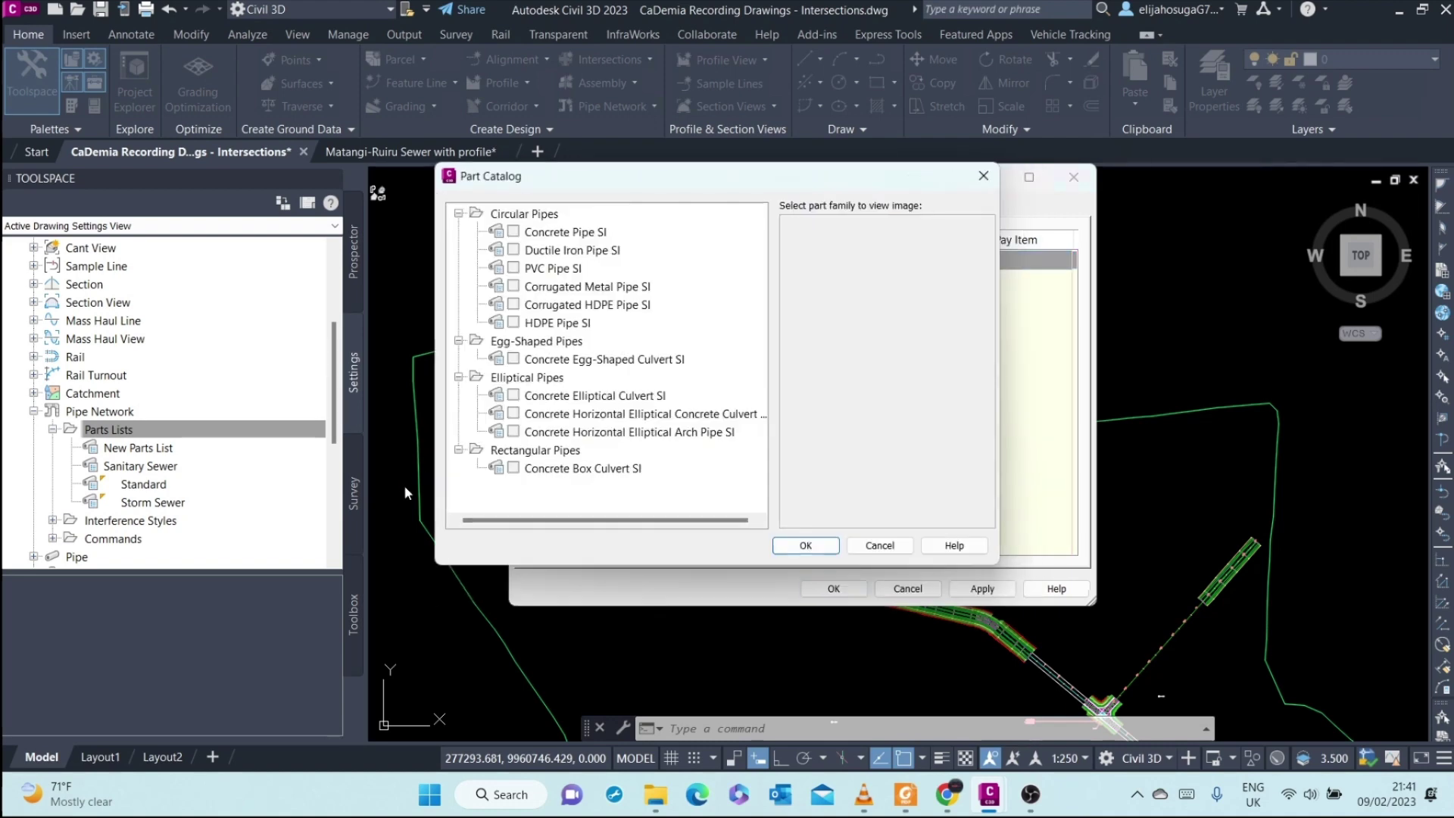
{"action": "left_click_drag", "start_coordinate": [640, 181], "coordinate": [1005, 228]}
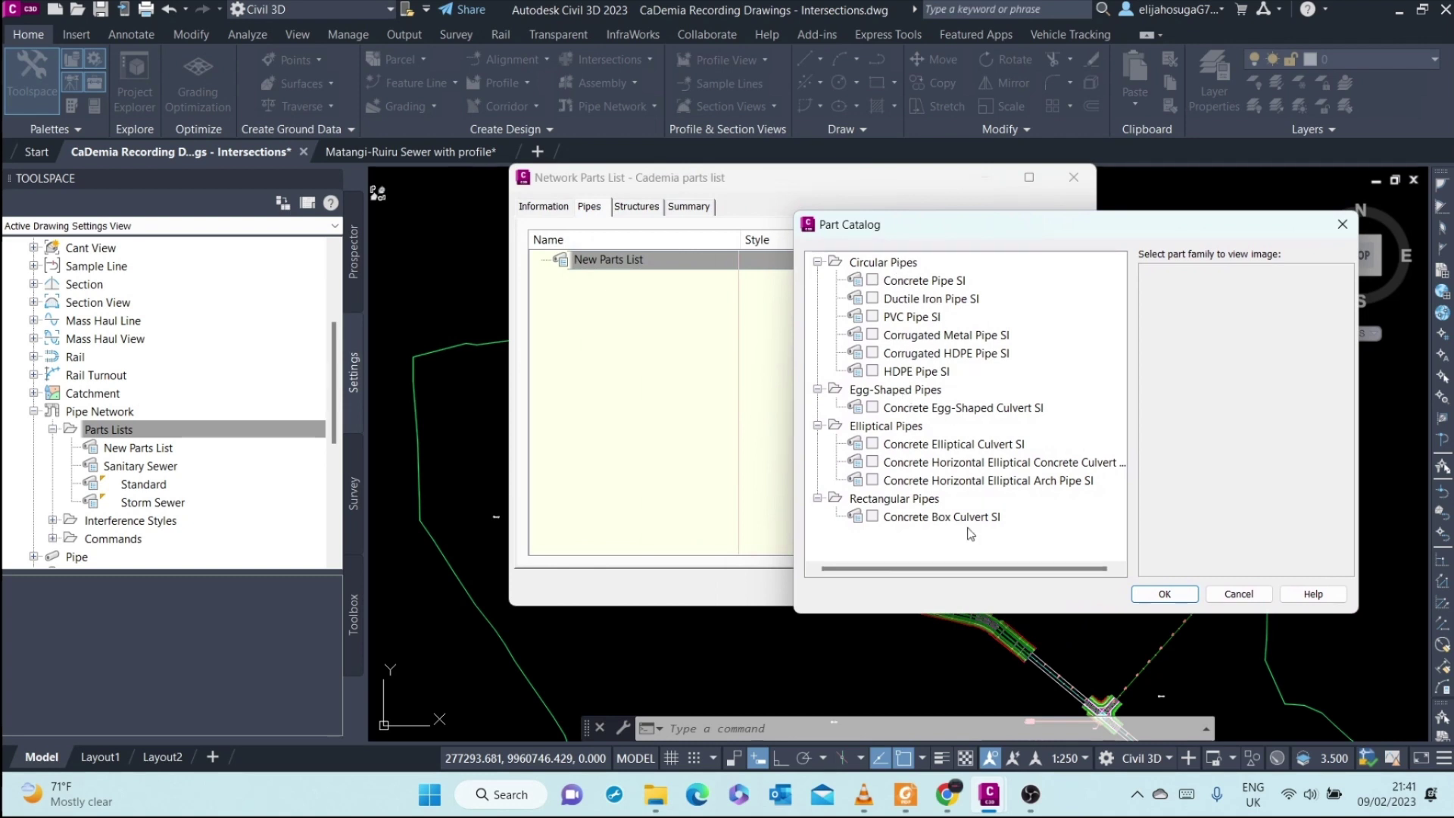
After previewing several culvert families, tick only PVC Pipe SI and confirm
{"action": "left_click", "coordinate": [872, 408]}
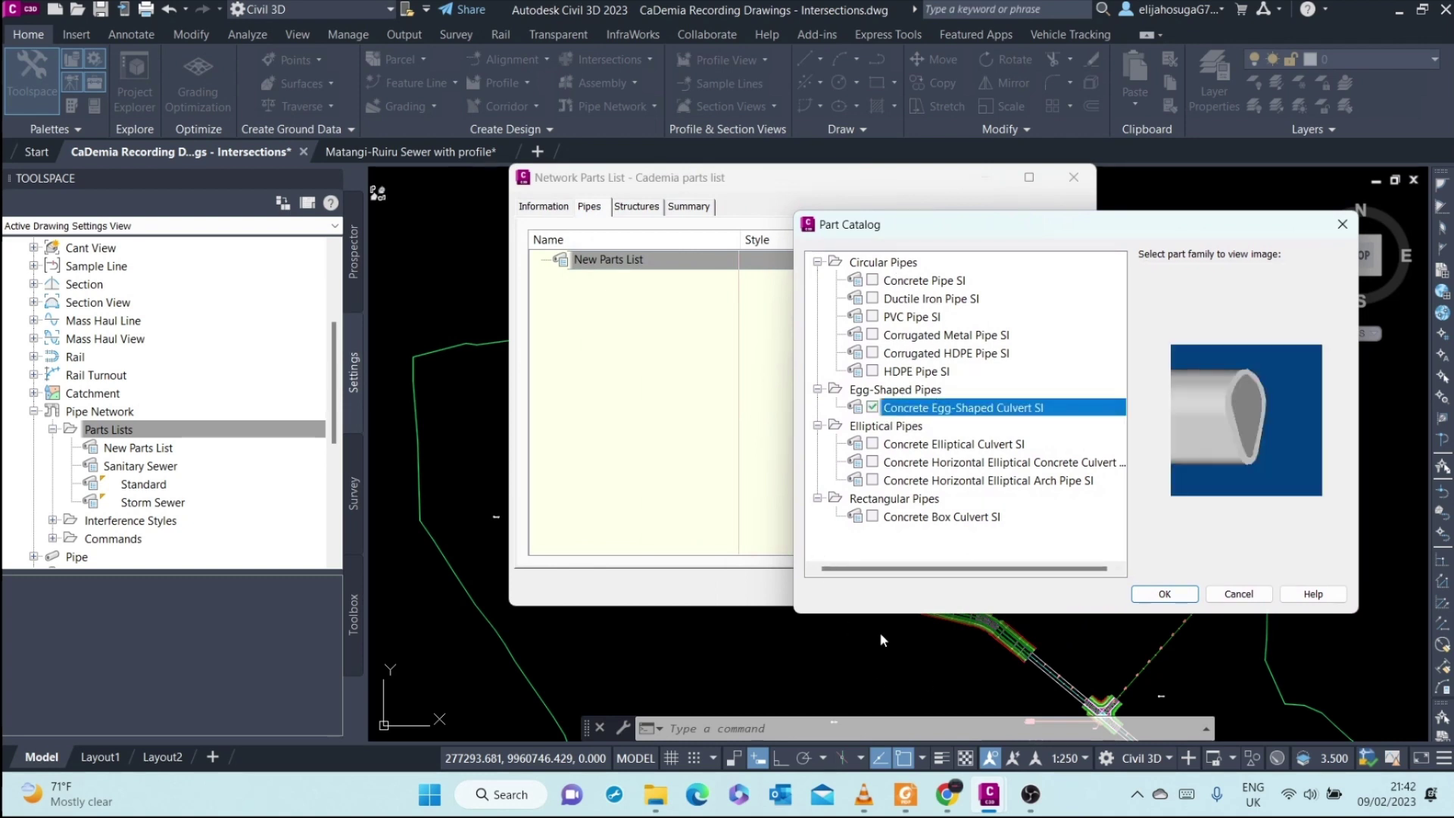
{"action": "left_click", "coordinate": [873, 403]}
{"action": "left_click", "coordinate": [872, 444]}
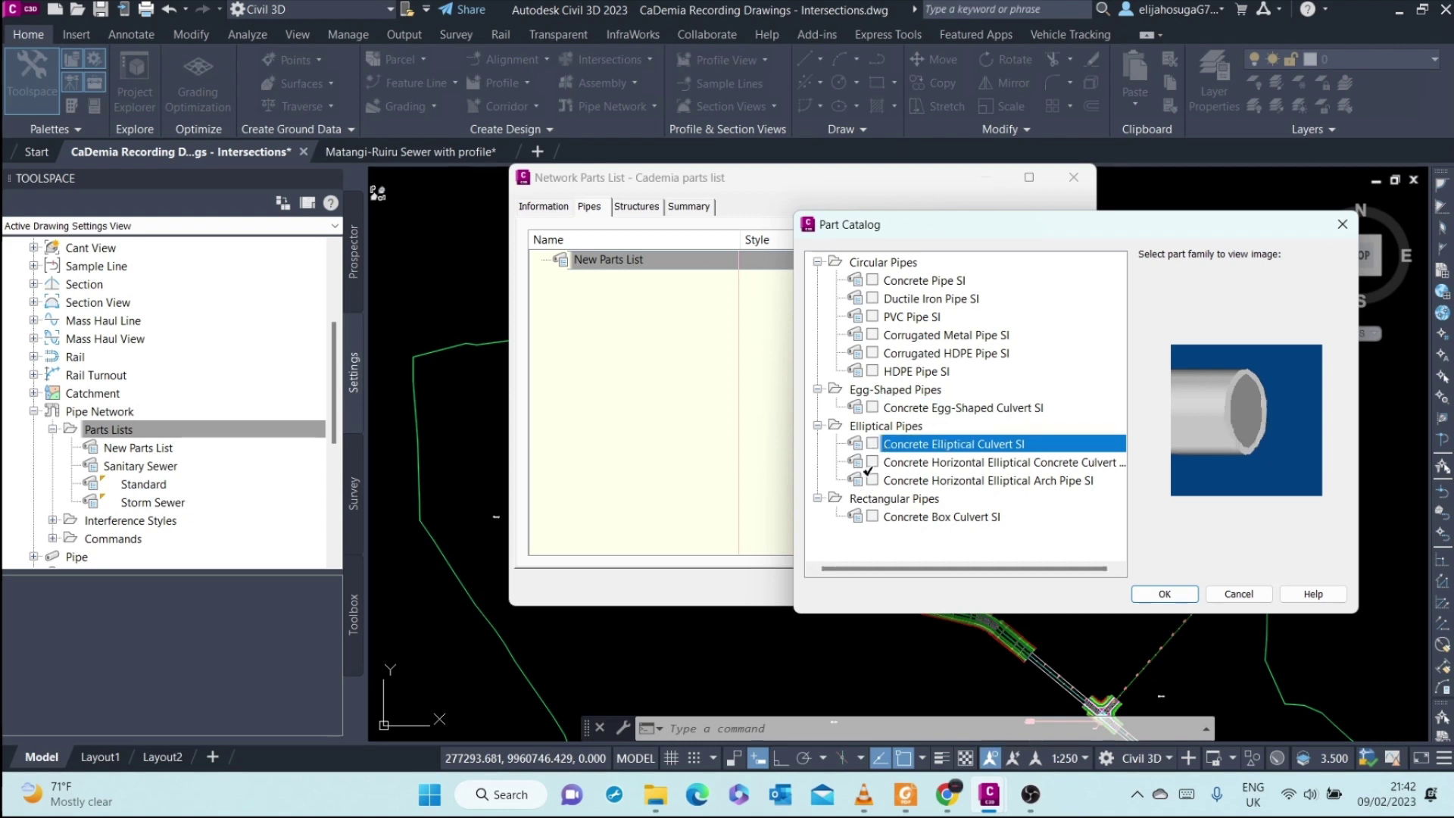
{"action": "left_click", "coordinate": [870, 462]}
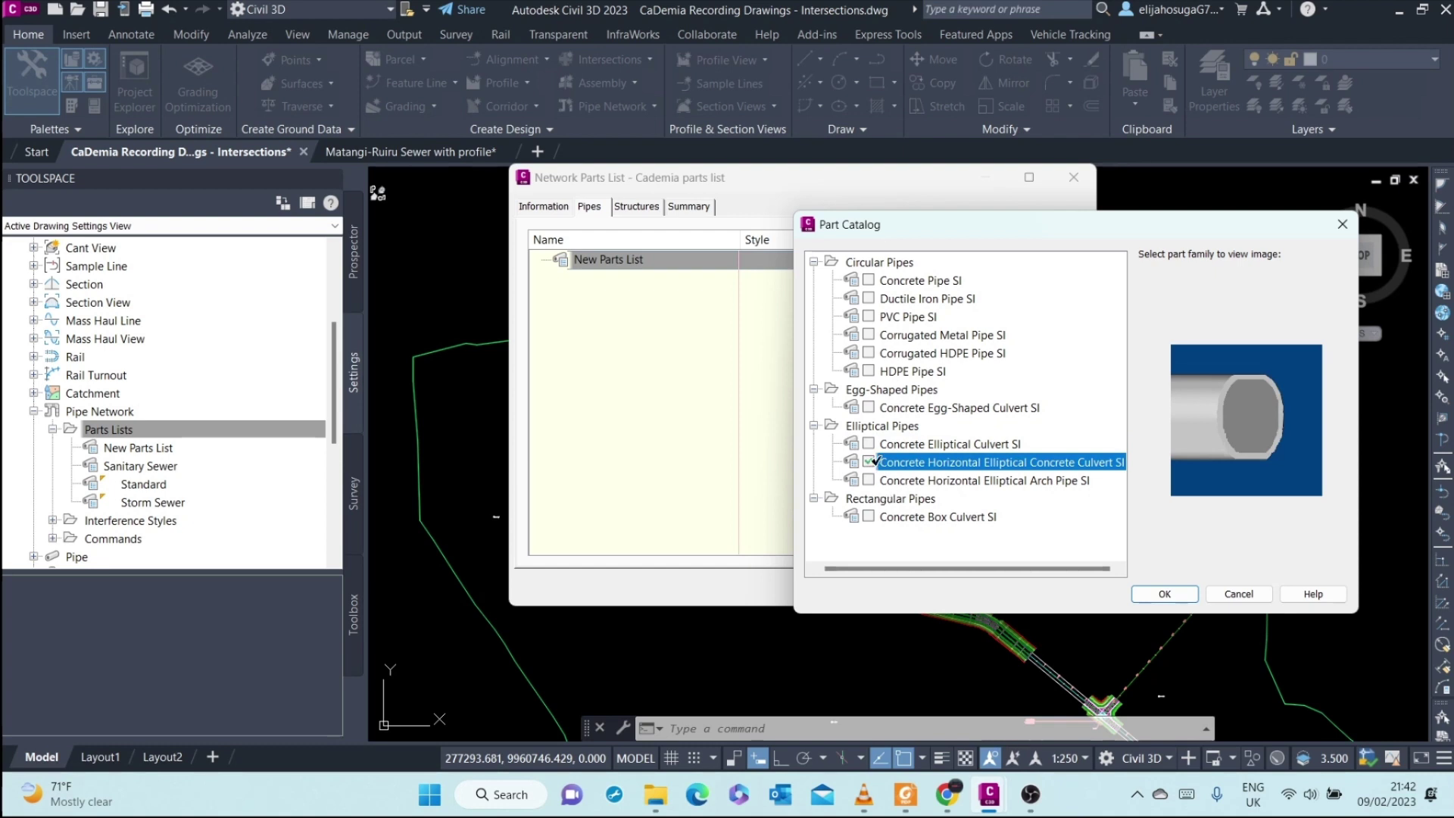
{"action": "left_click", "coordinate": [870, 479]}
{"action": "left_click", "coordinate": [869, 462]}
{"action": "left_click", "coordinate": [868, 480]}
{"action": "left_click", "coordinate": [869, 515]}
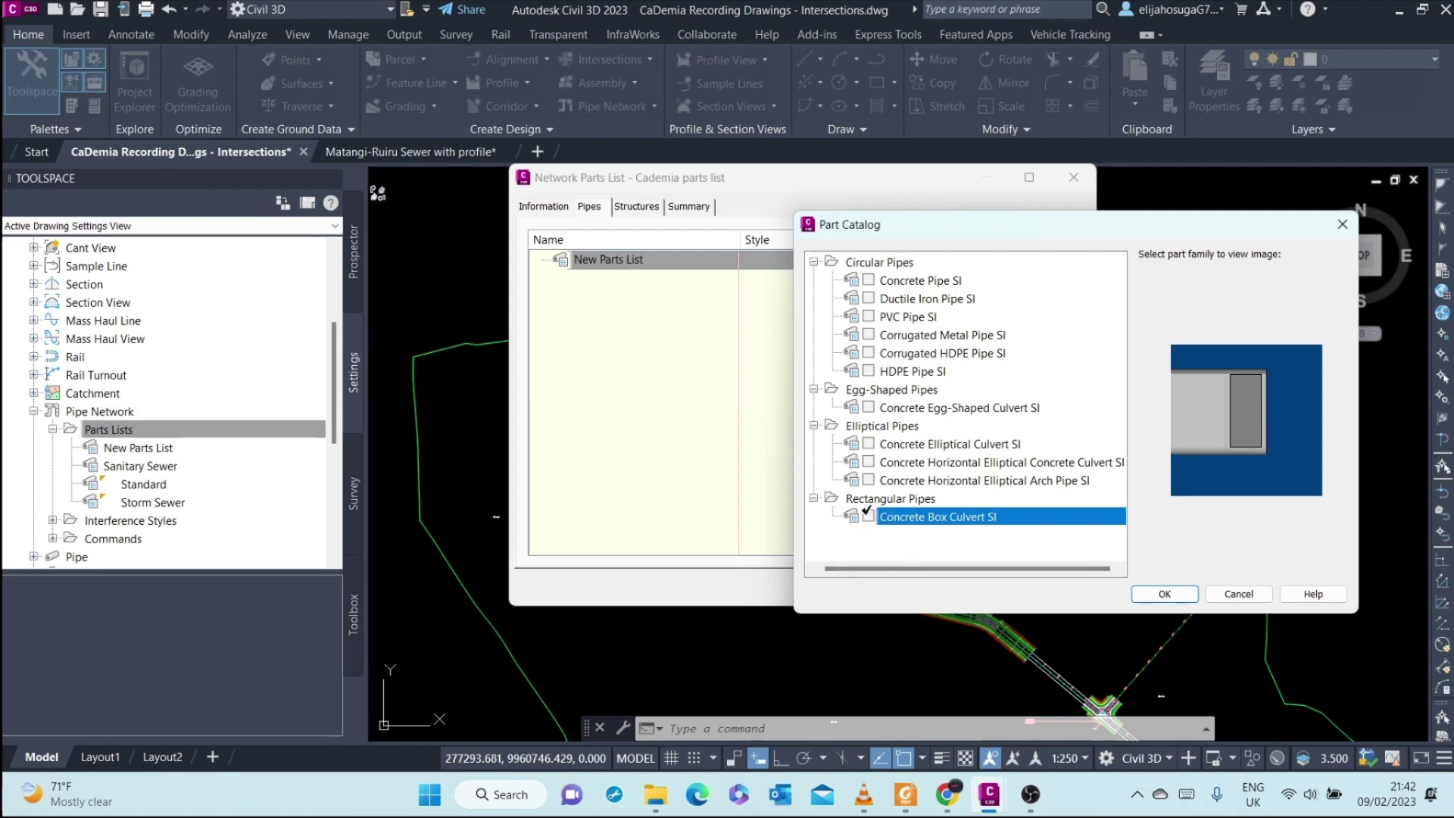
{"action": "left_click", "coordinate": [869, 408]}
{"action": "left_click", "coordinate": [869, 317]}
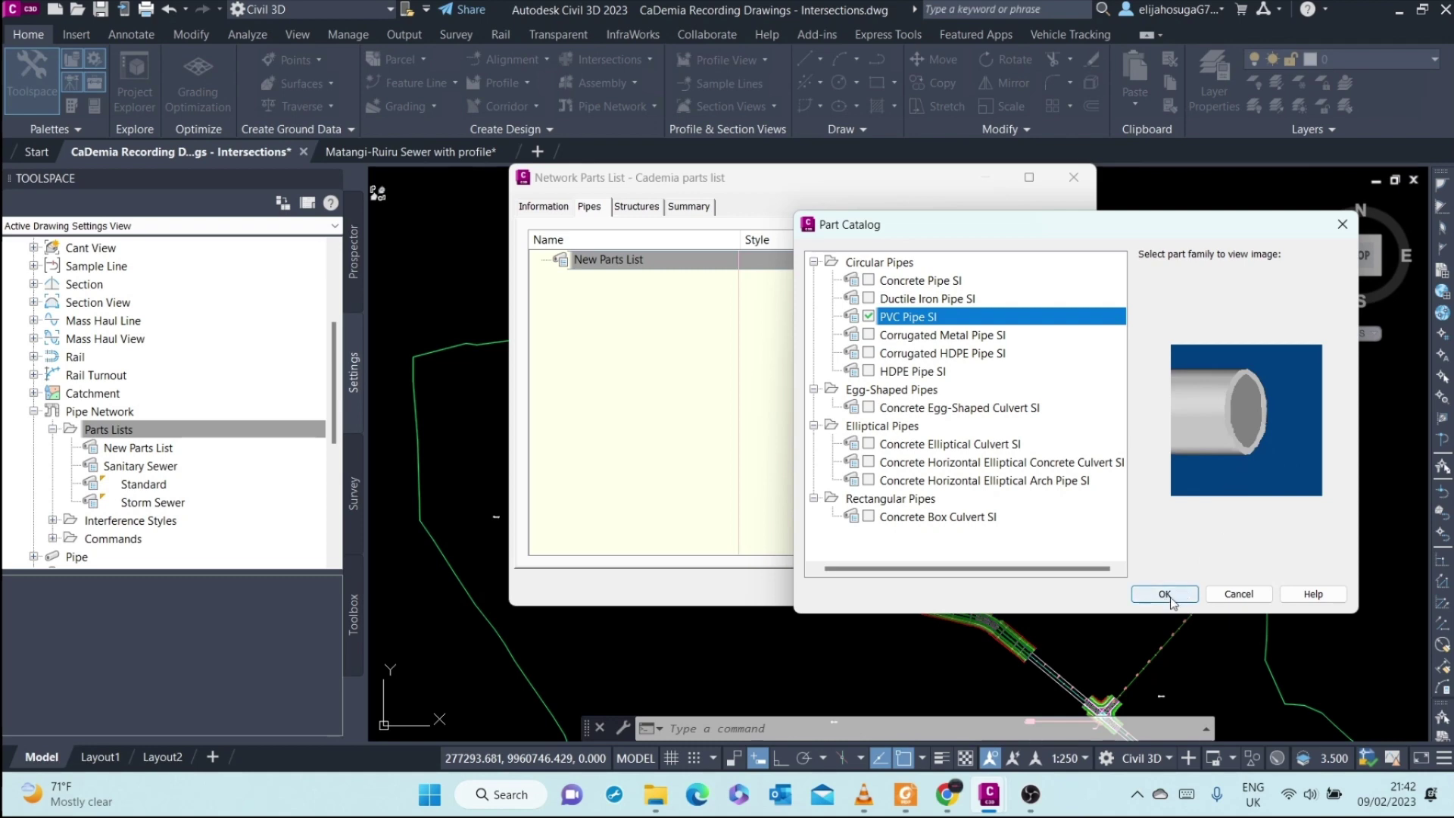
{"action": "left_click", "coordinate": [1167, 595]}
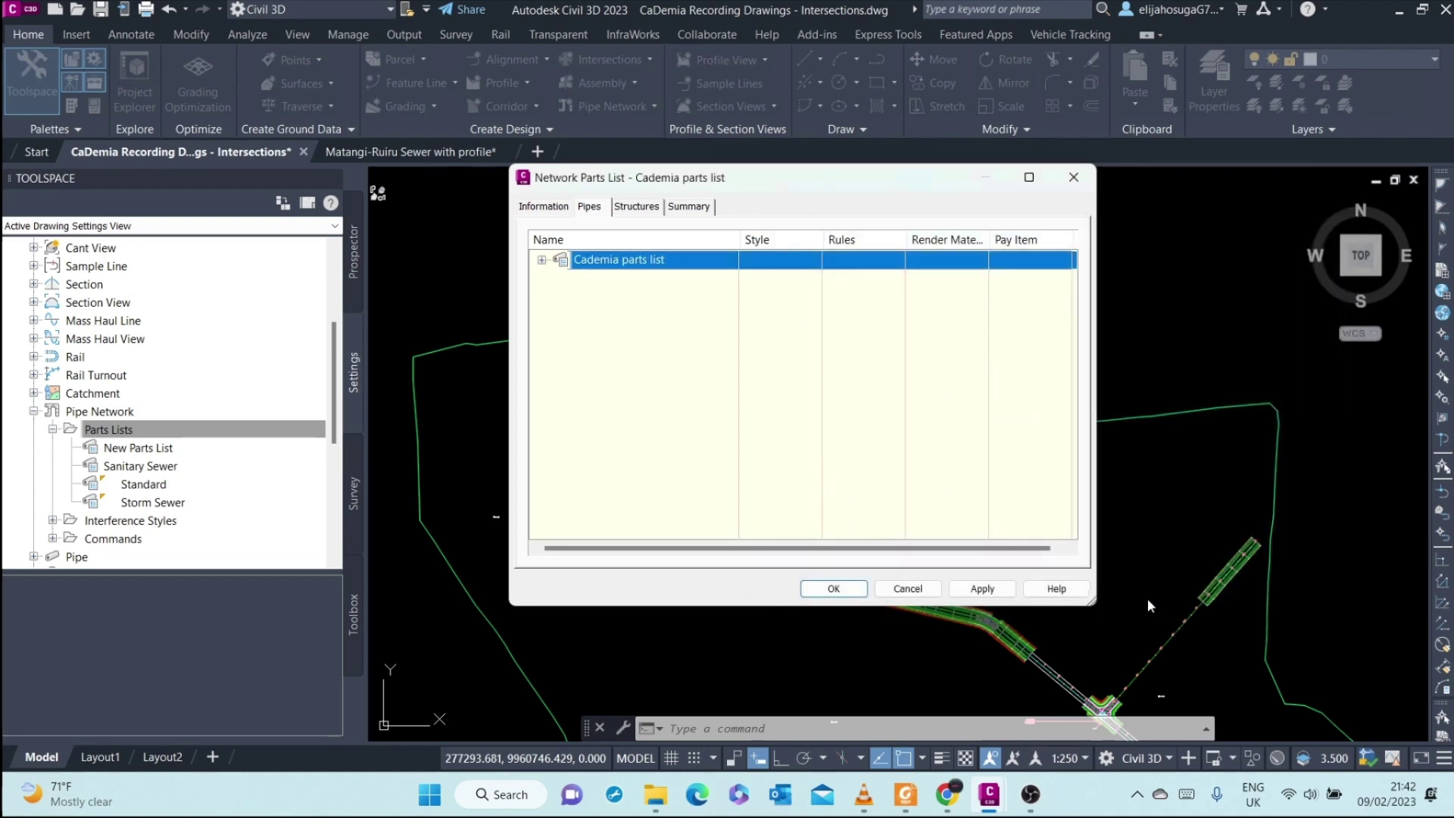
Begin adding a part size to PVC Pipe SI, trying then clearing the add-all-sizes option
{"action": "left_click", "coordinate": [542, 260]}
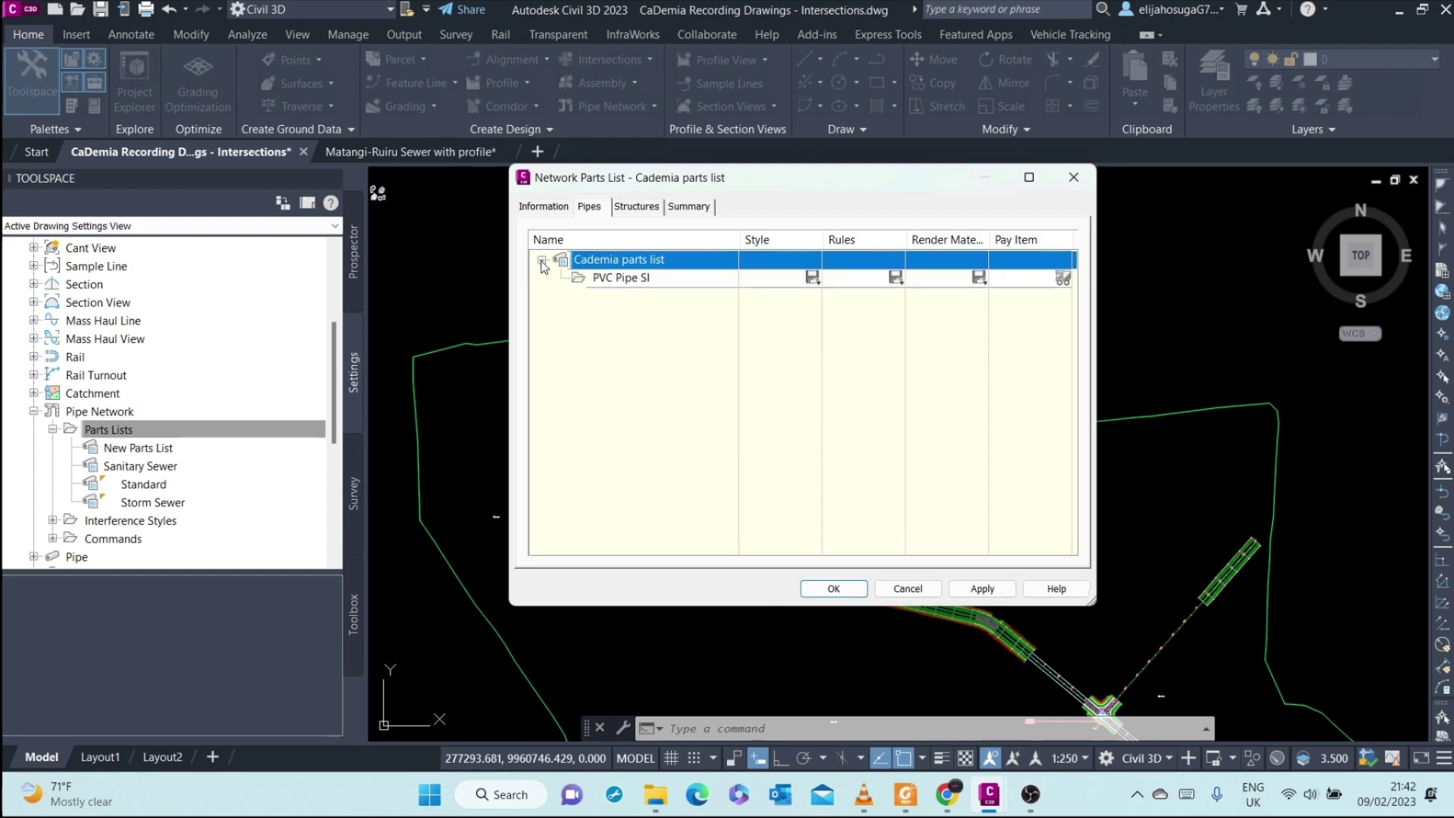
{"action": "left_click", "coordinate": [628, 278]}
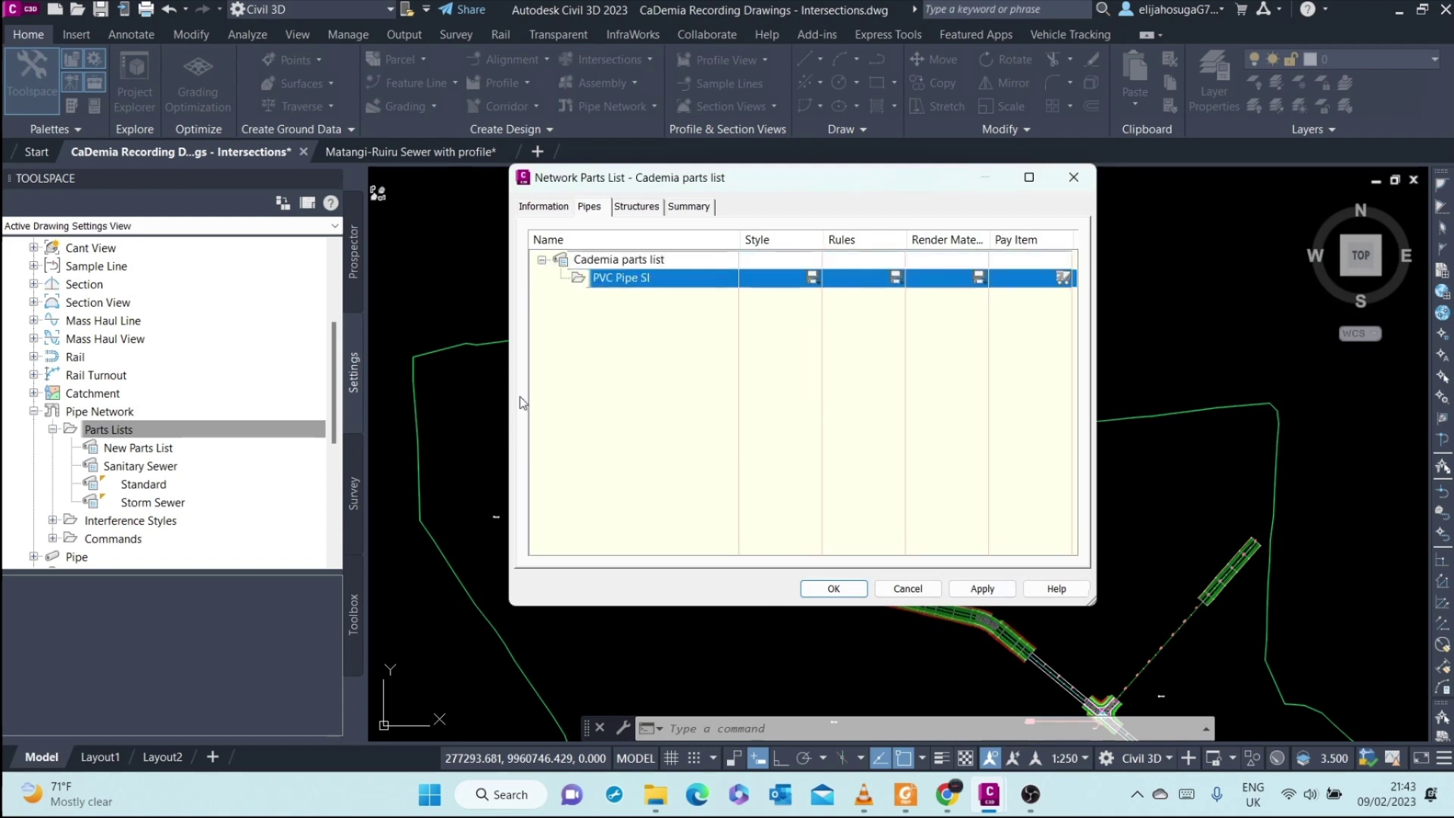
{"action": "right_click", "coordinate": [616, 275]}
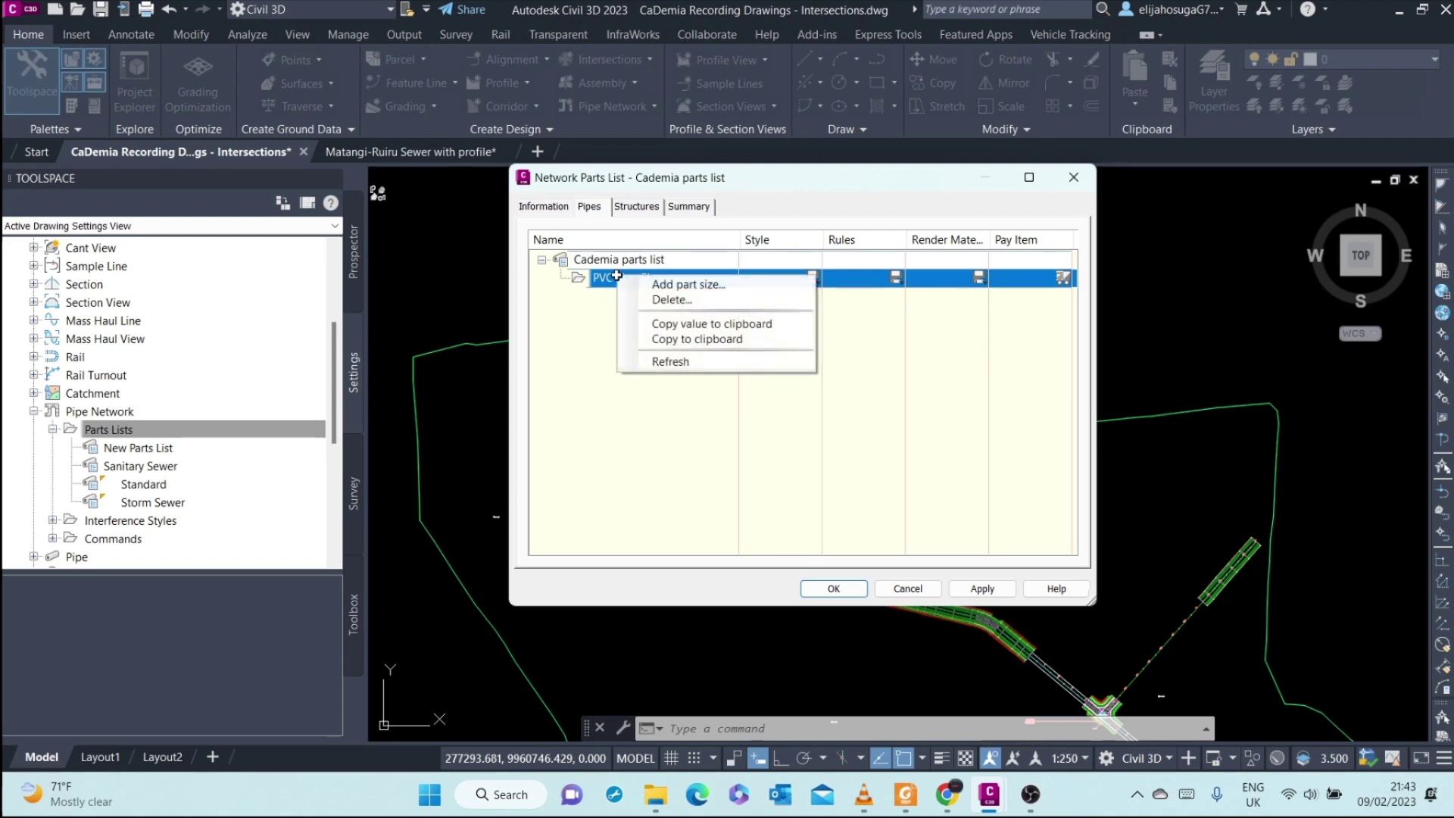
{"action": "left_click", "coordinate": [706, 285]}
{"action": "left_click_drag", "start_coordinate": [766, 256], "coordinate": [909, 226]}
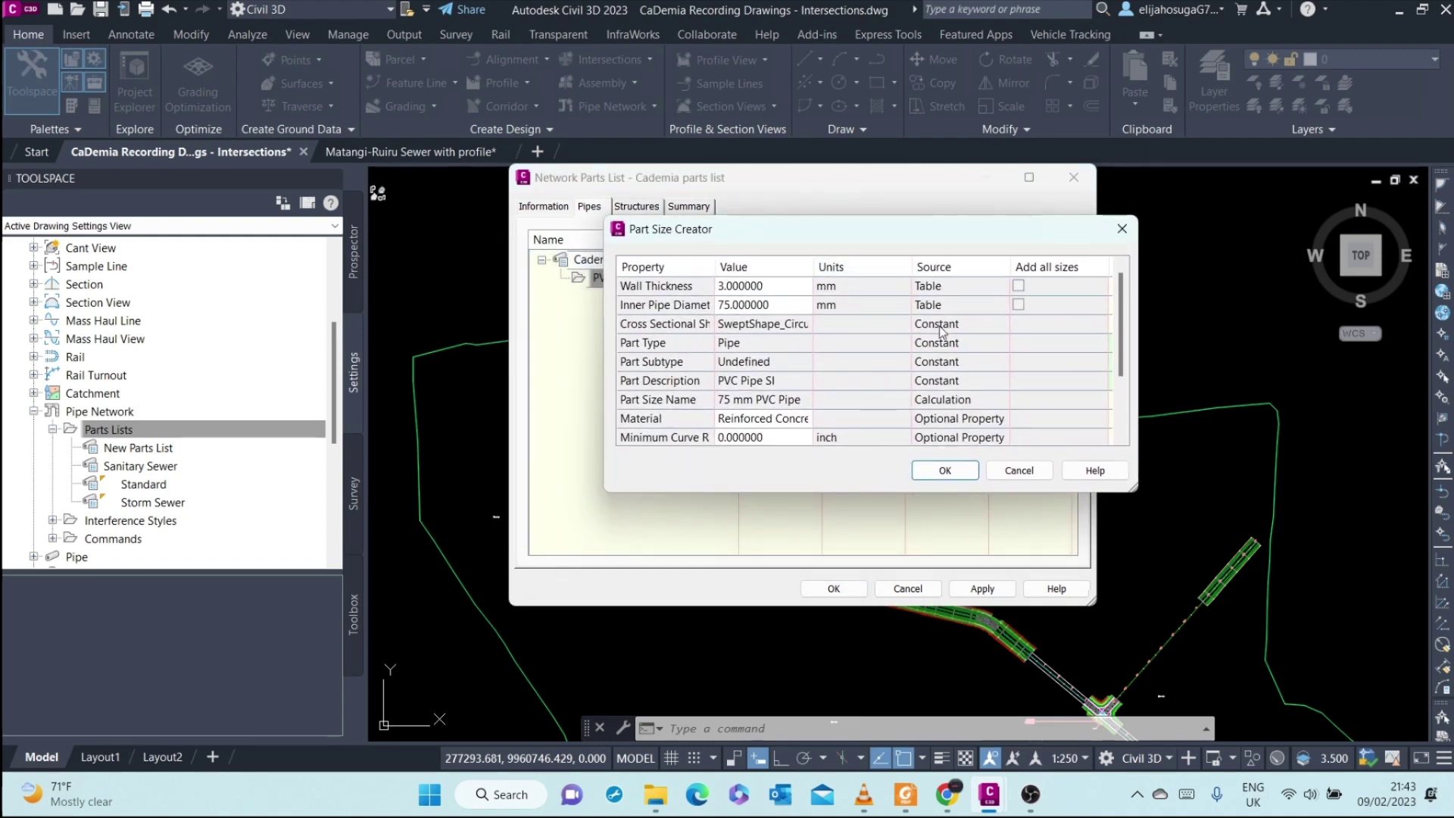
{"action": "left_click", "coordinate": [1018, 304]}
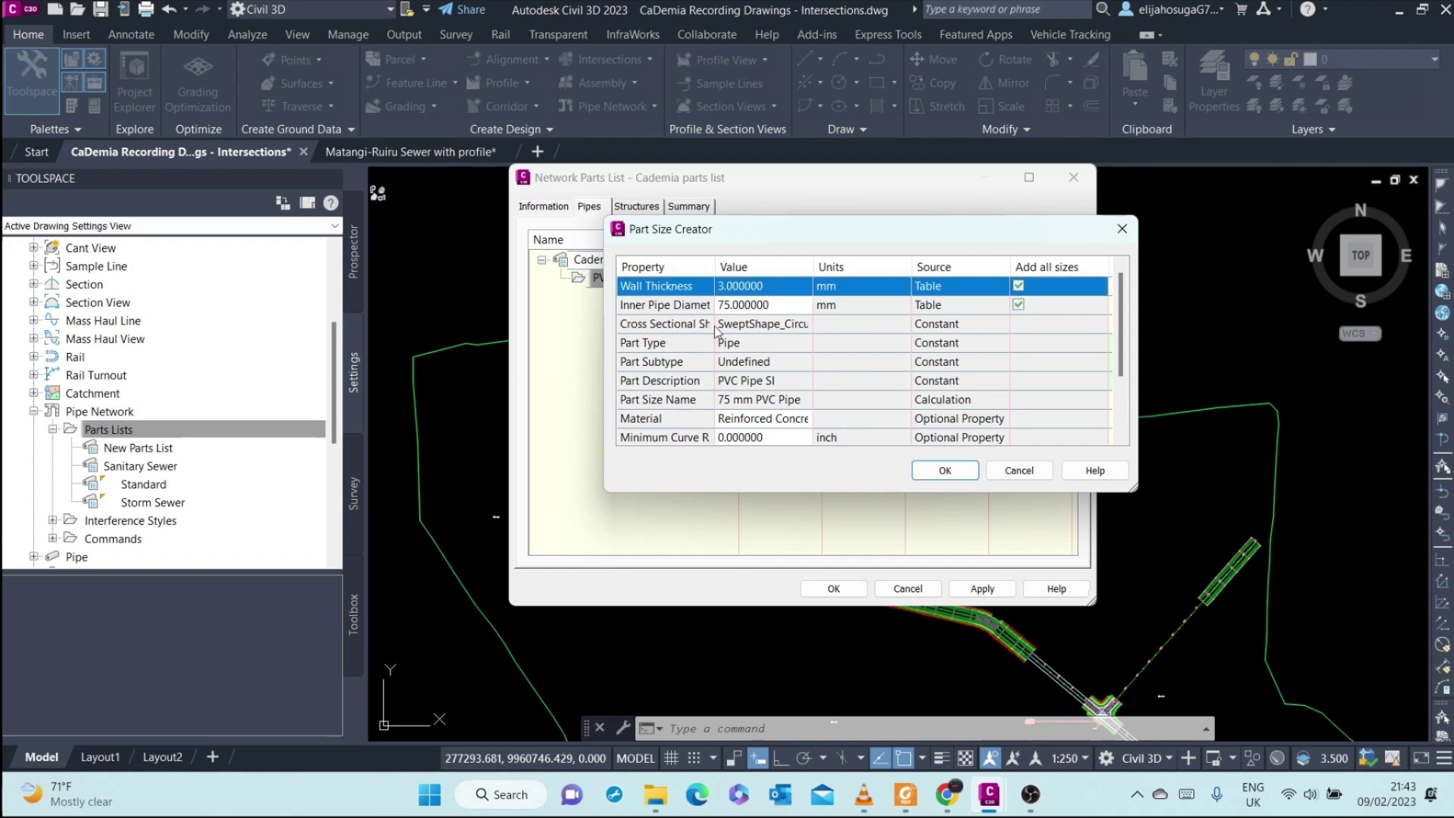
{"action": "left_click", "coordinate": [750, 305]}
{"action": "left_click", "coordinate": [754, 304]}
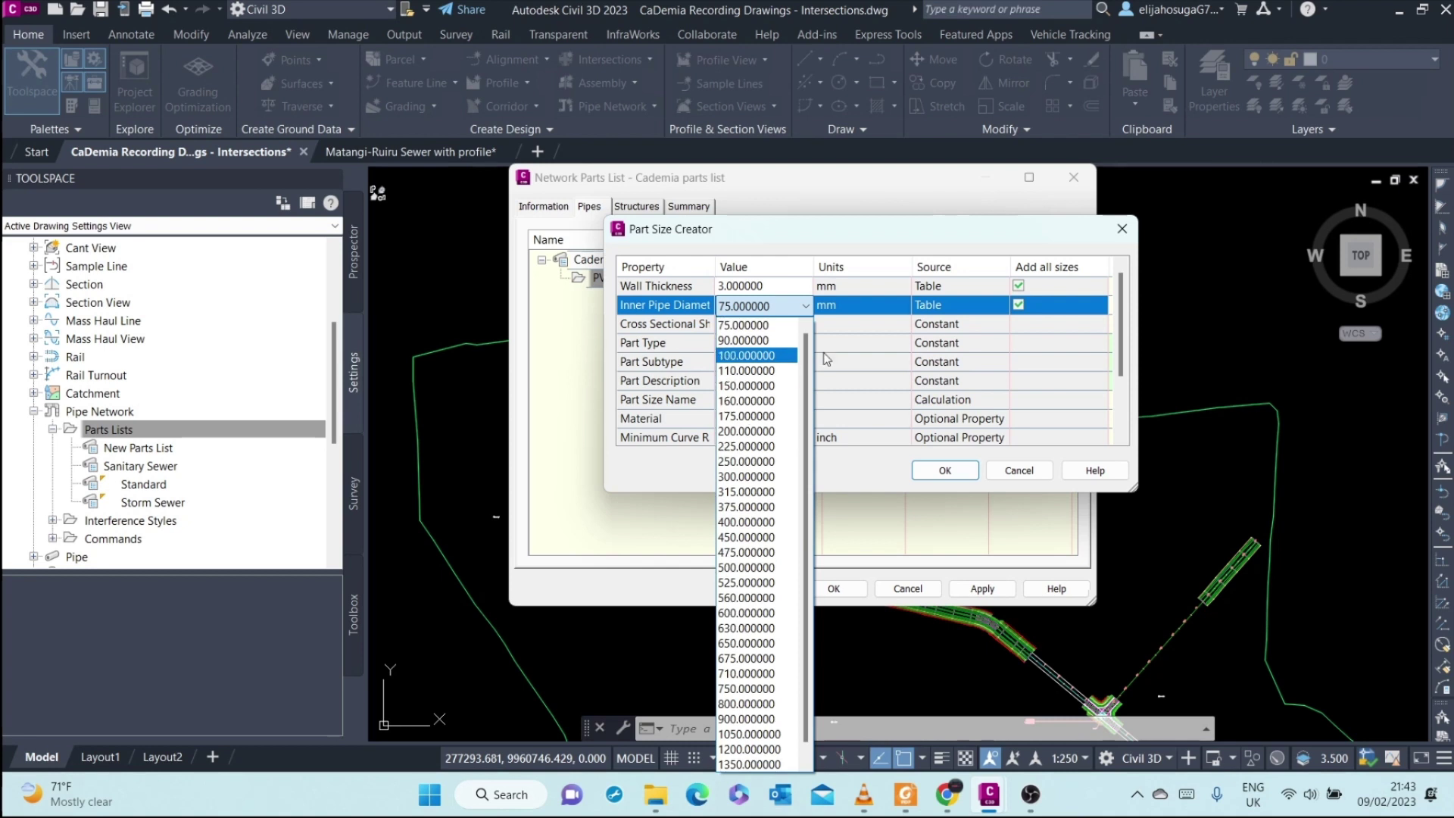
{"action": "left_click", "coordinate": [1020, 286]}
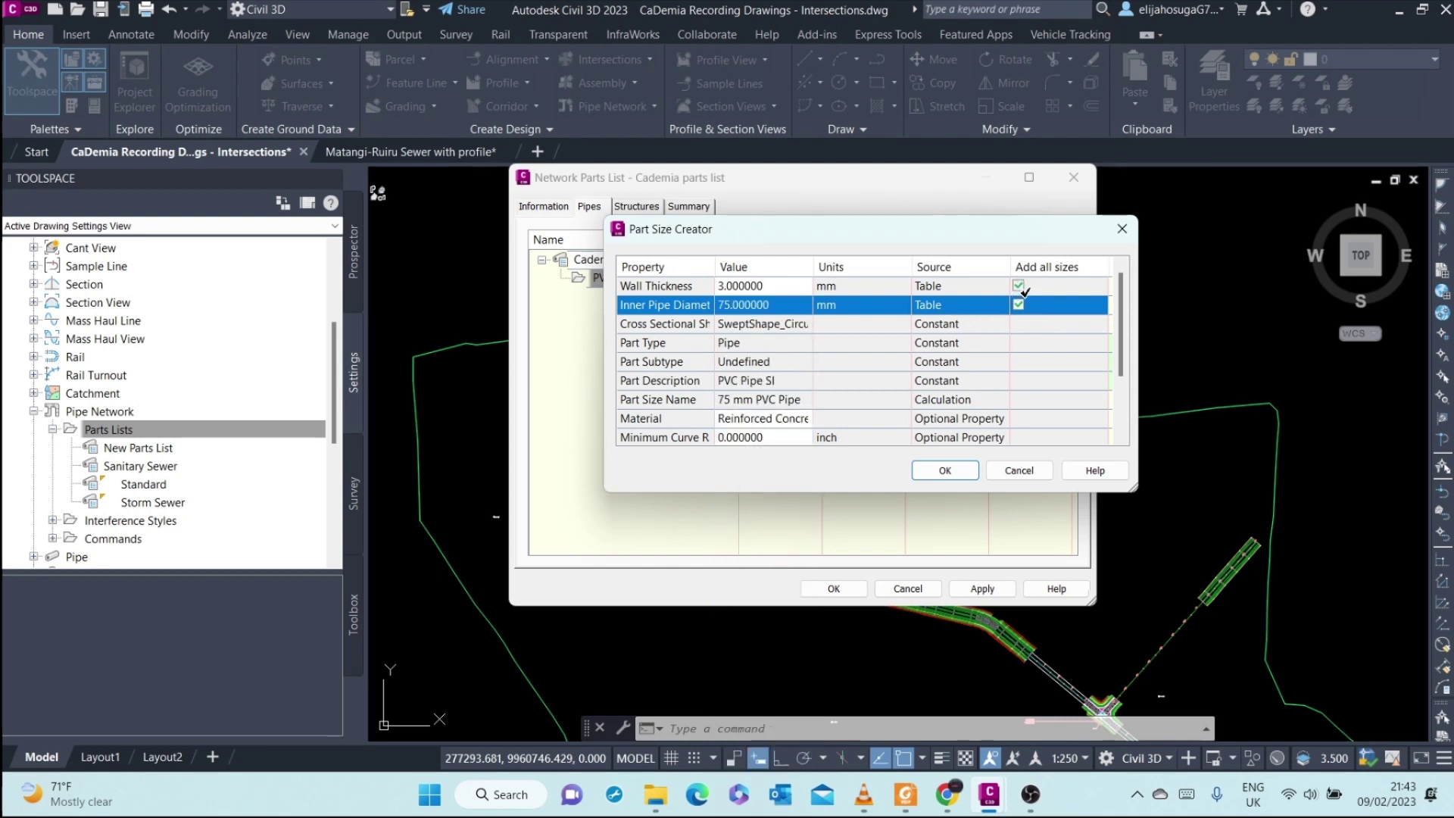
{"action": "left_click", "coordinate": [1021, 288]}
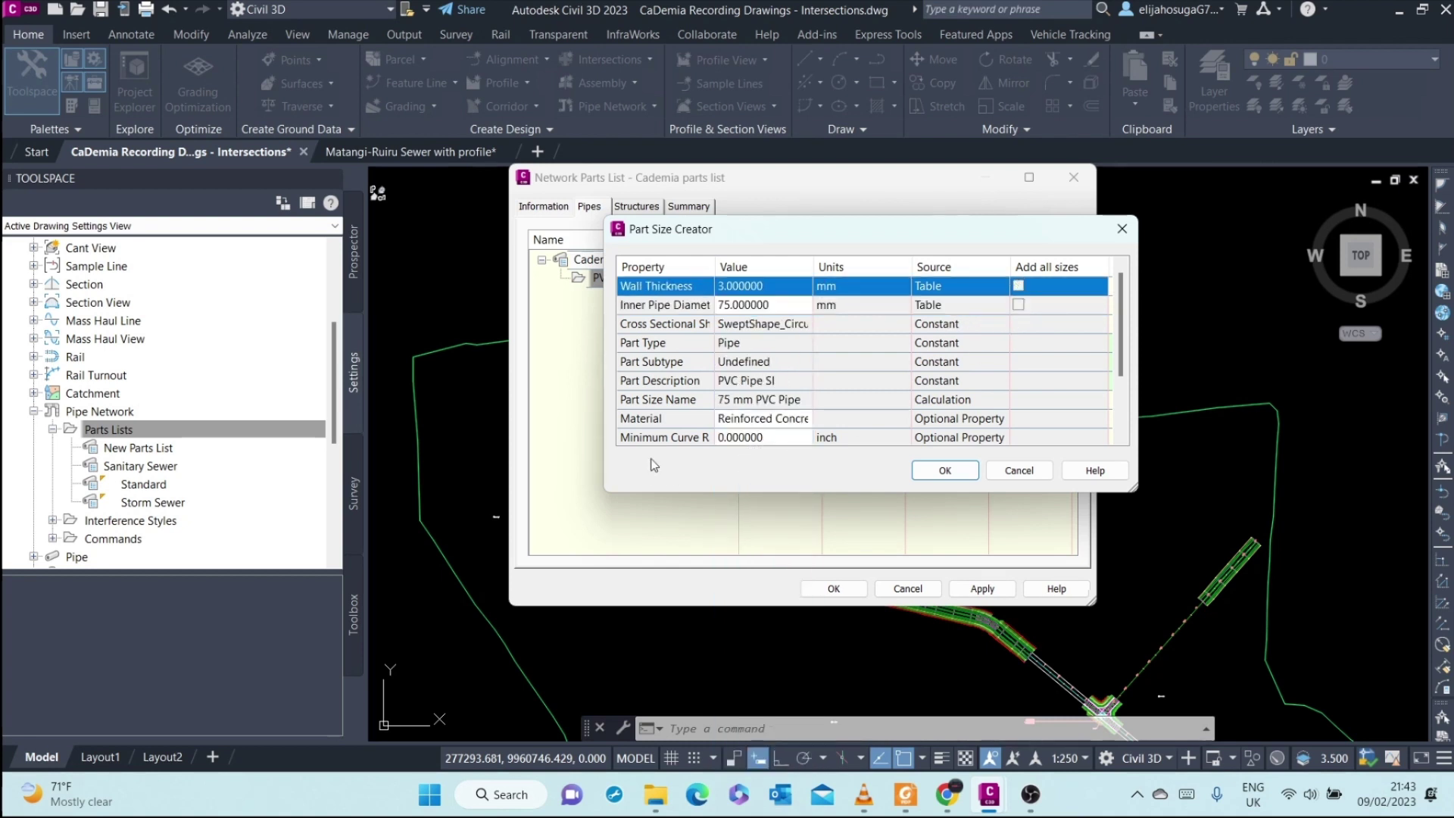
Set the new size to 200 mm inner diameter with PVC material, then expand the family
{"action": "left_click", "coordinate": [786, 303]}
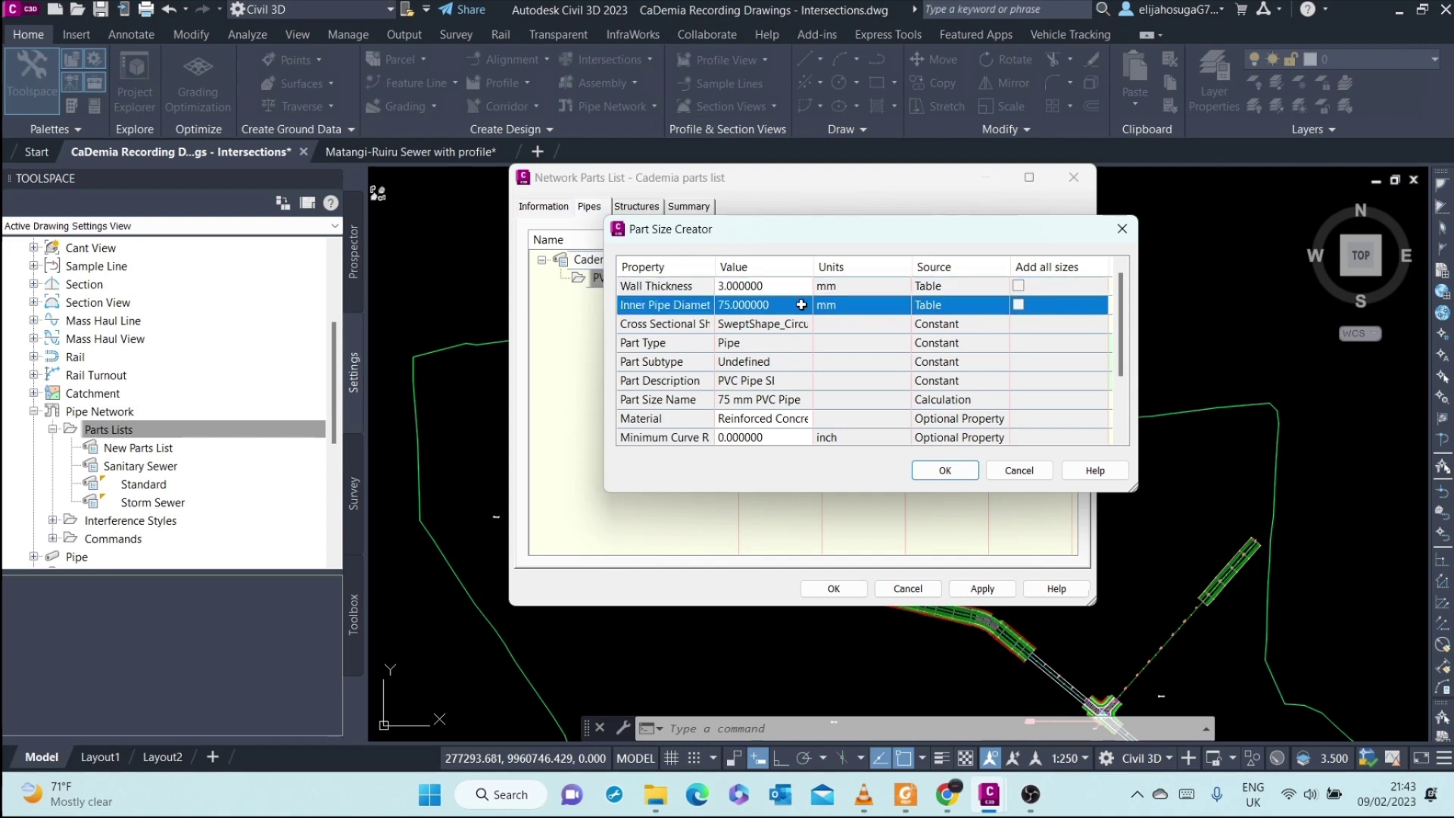
{"action": "left_click", "coordinate": [806, 306]}
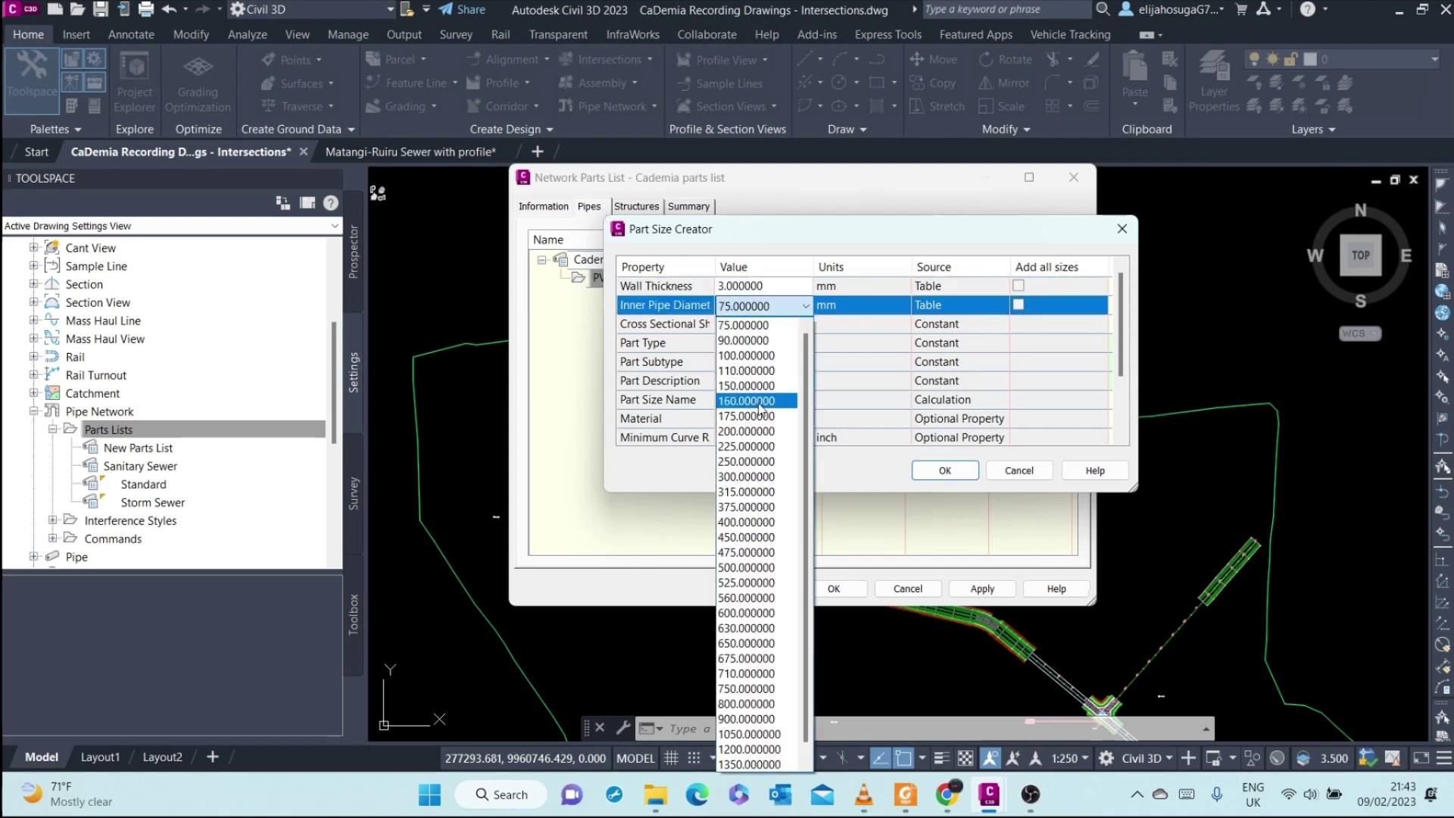
{"action": "left_click", "coordinate": [750, 431]}
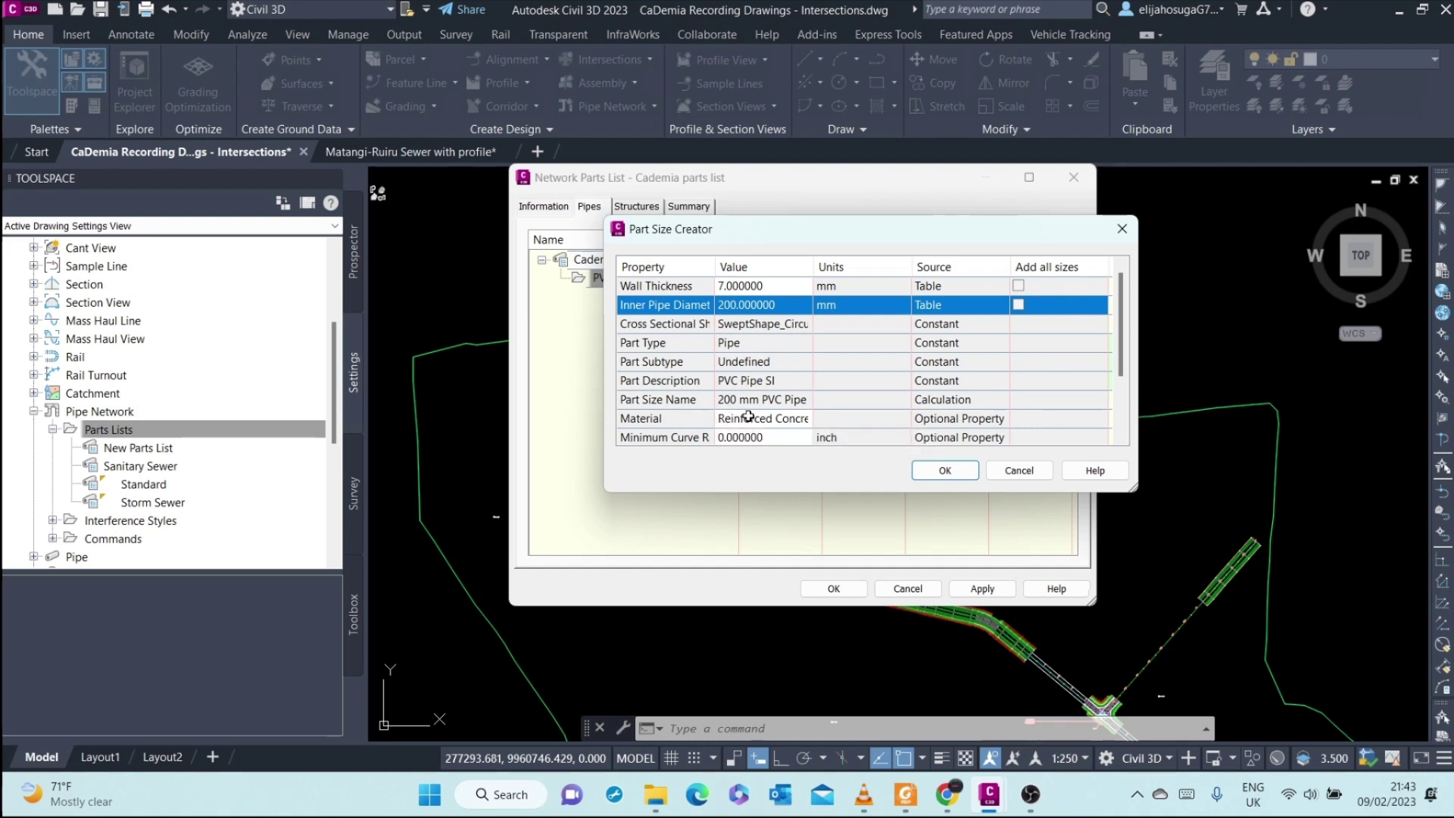
{"action": "left_click", "coordinate": [800, 415]}
{"action": "left_click", "coordinate": [795, 418]}
{"action": "left_click", "coordinate": [806, 419]}
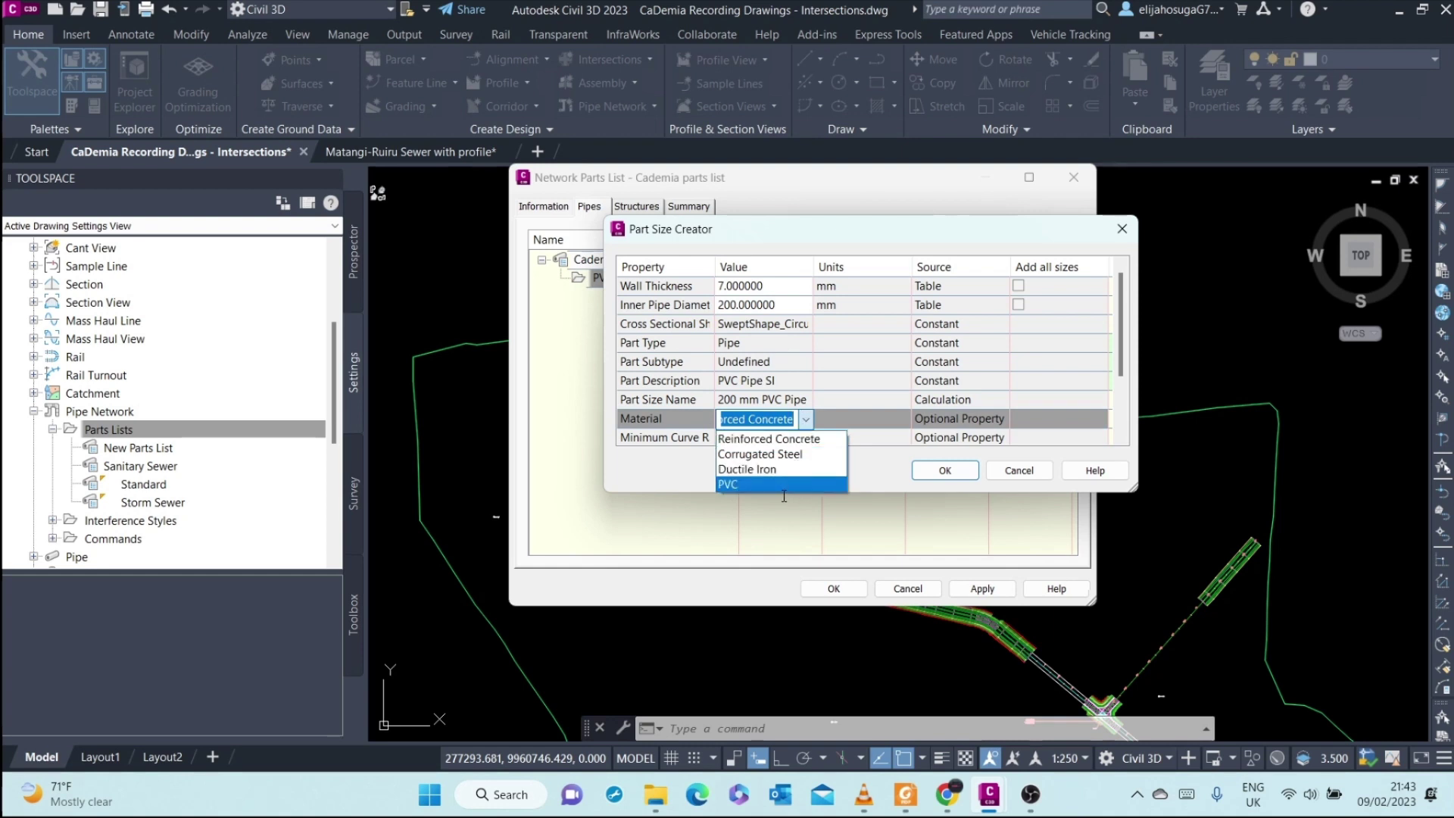
{"action": "left_click", "coordinate": [762, 485]}
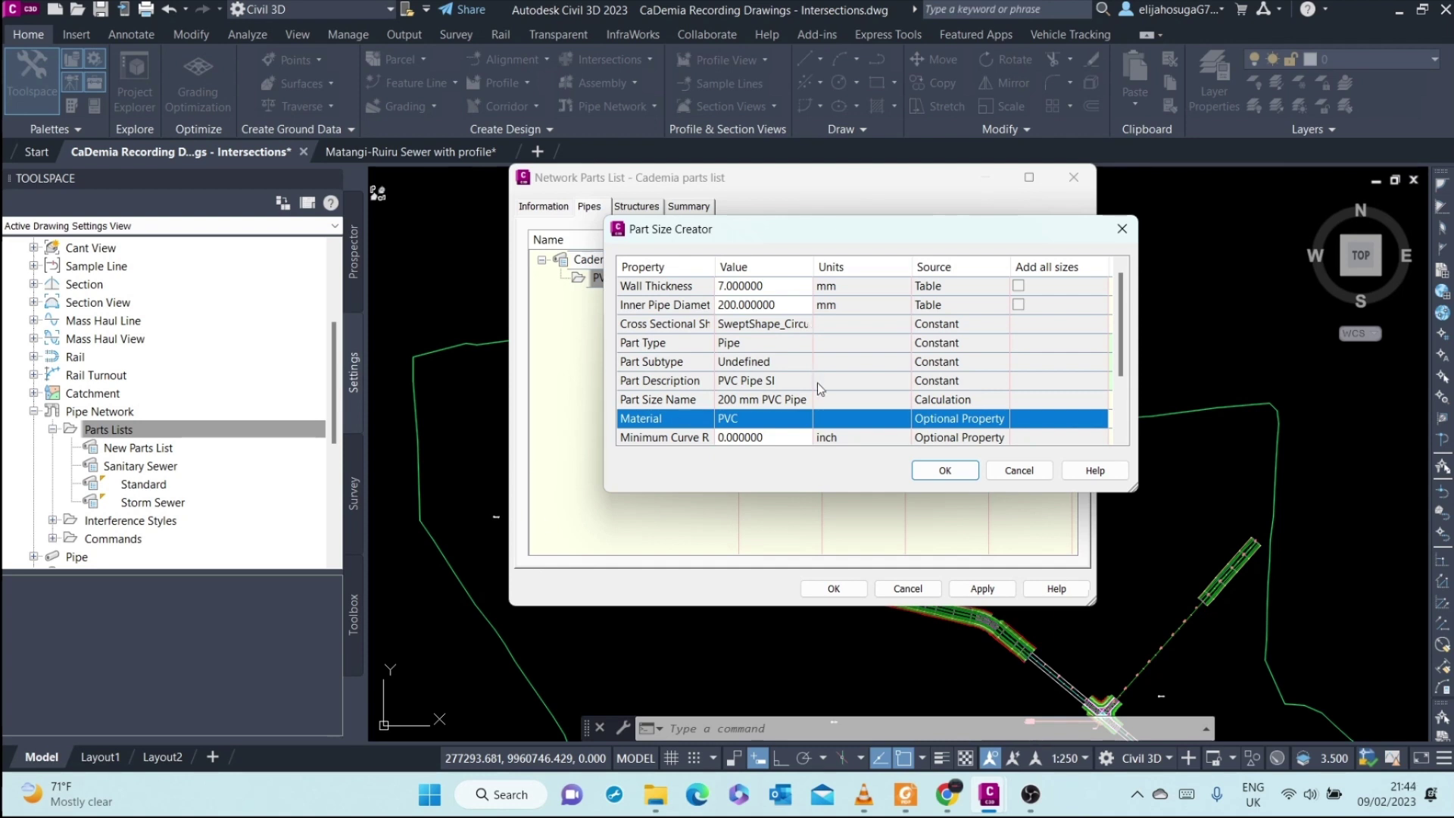
{"action": "left_click", "coordinate": [954, 471]}
{"action": "left_click", "coordinate": [561, 278]}
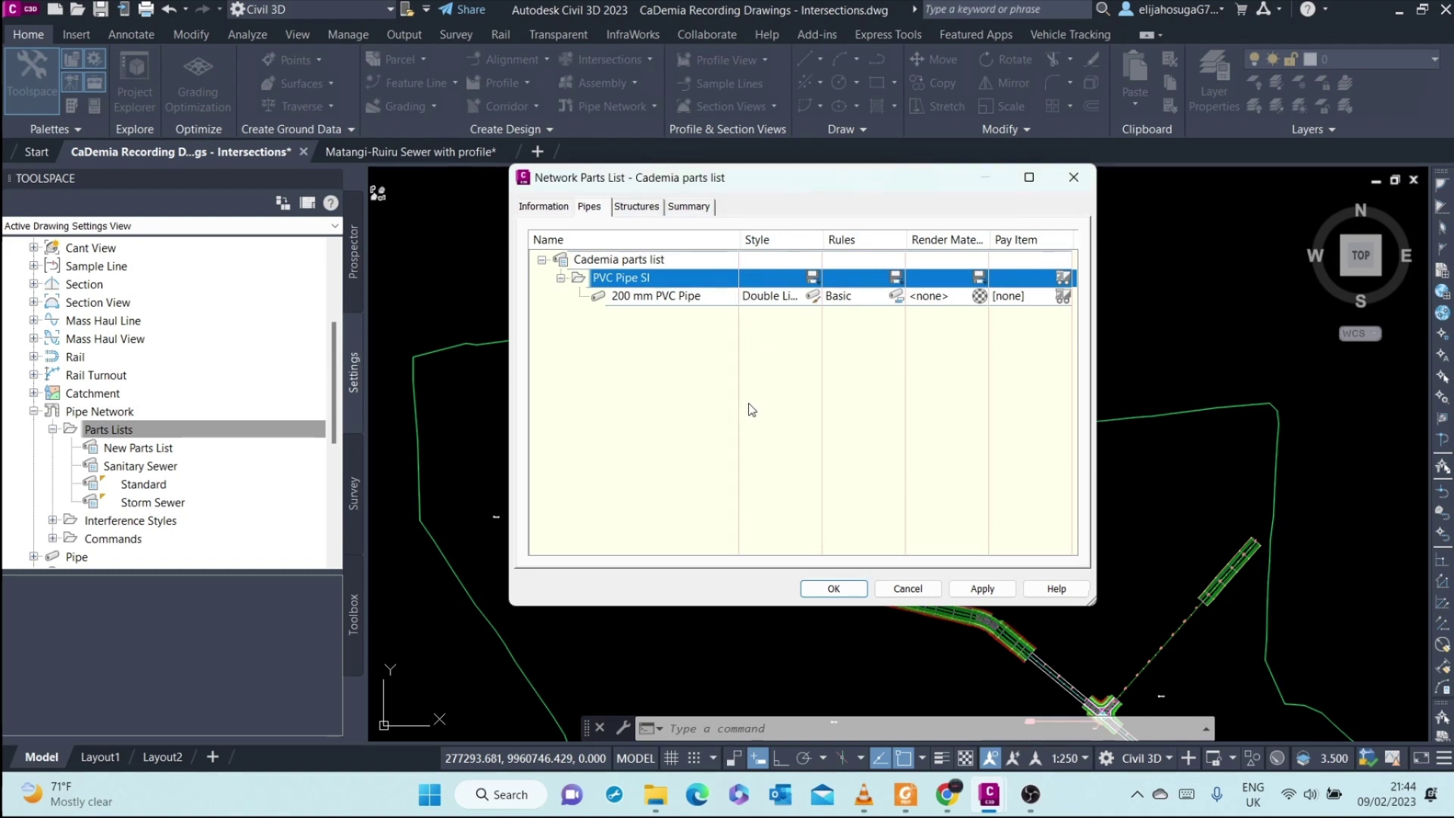
Add a 250 mm PVC Pipe SI size with PVC material
{"action": "right_click", "coordinate": [654, 278]}
{"action": "left_click", "coordinate": [757, 288]}
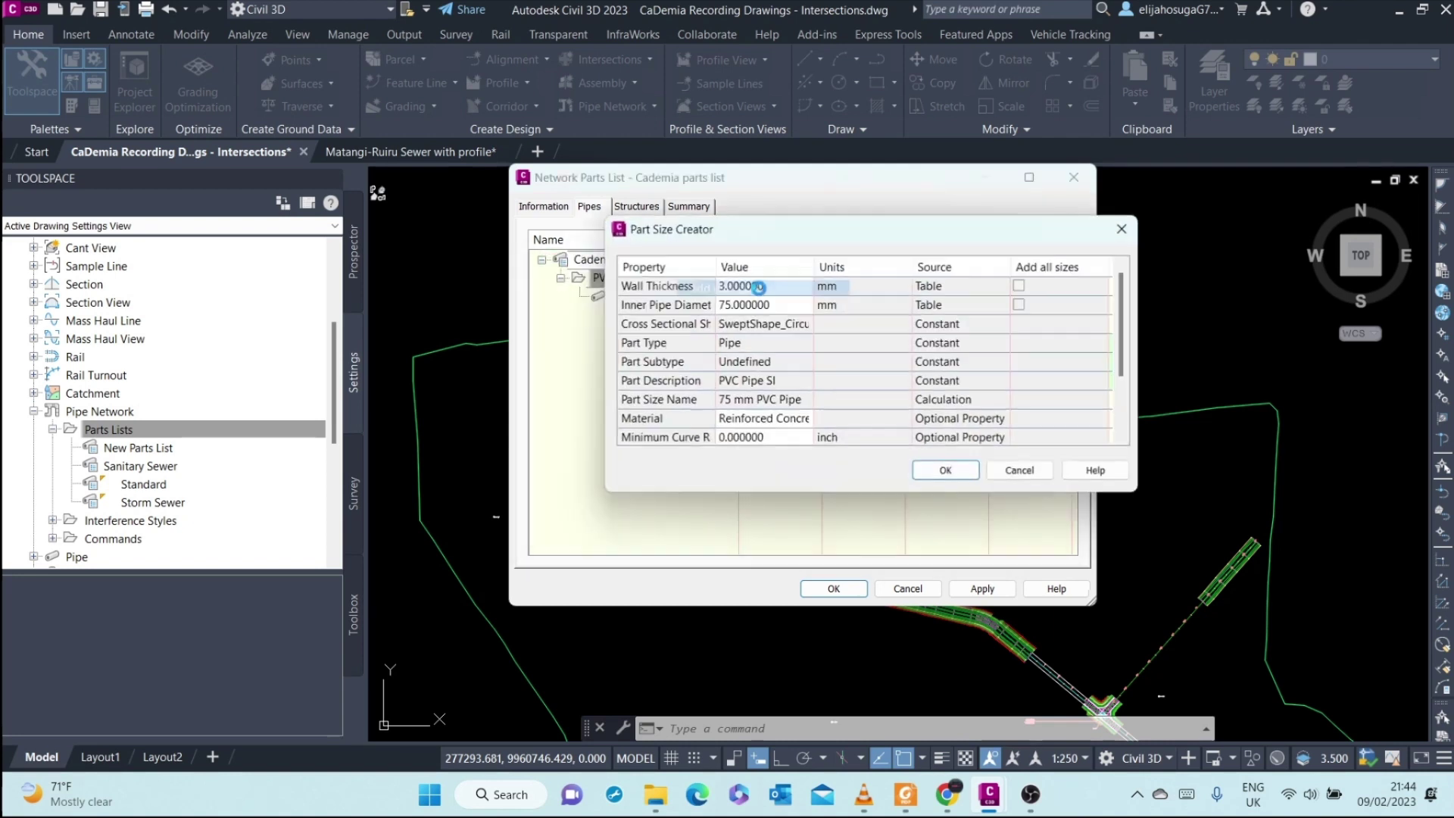
{"action": "left_click", "coordinate": [786, 303]}
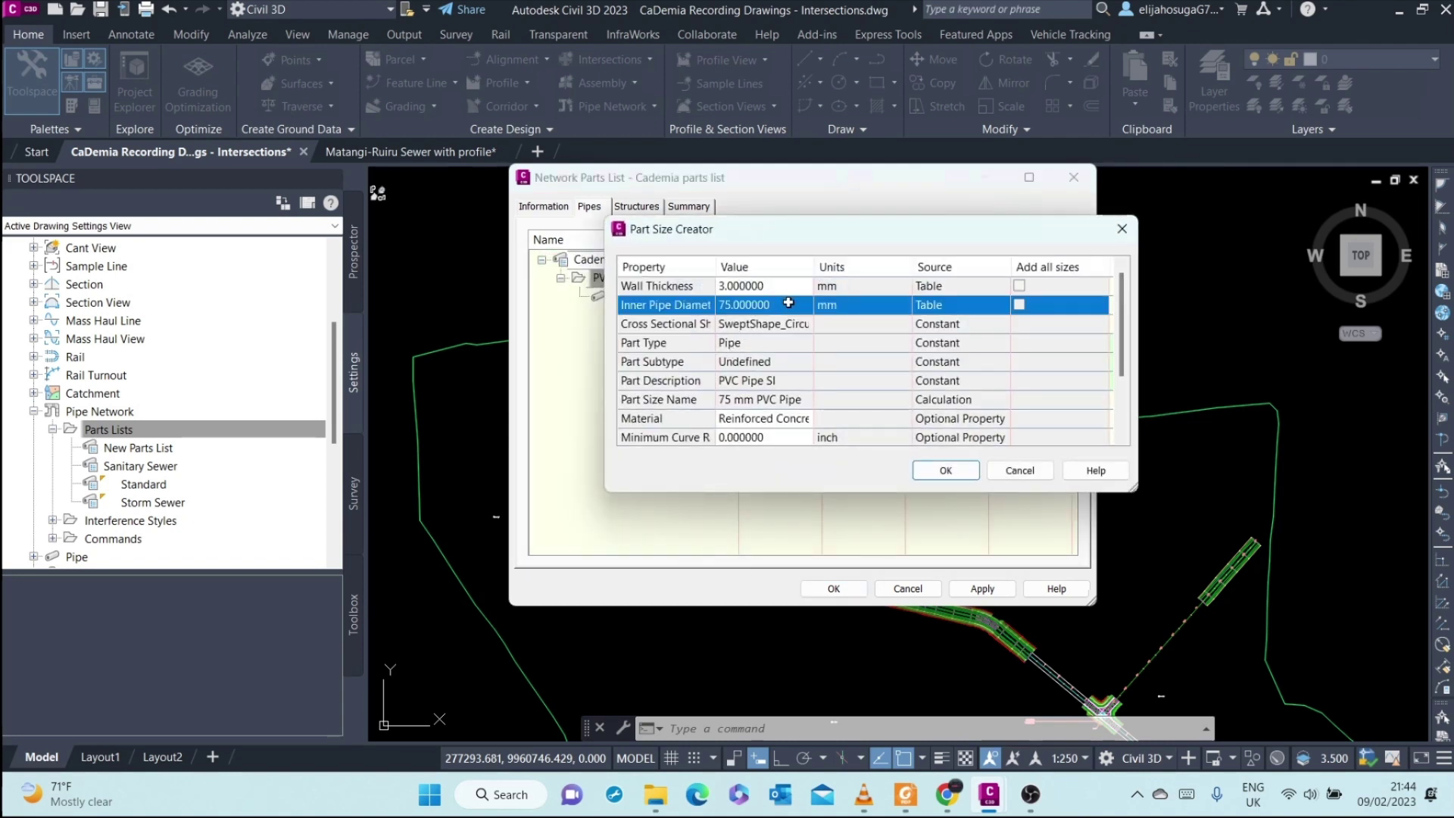
{"action": "left_click", "coordinate": [787, 302]}
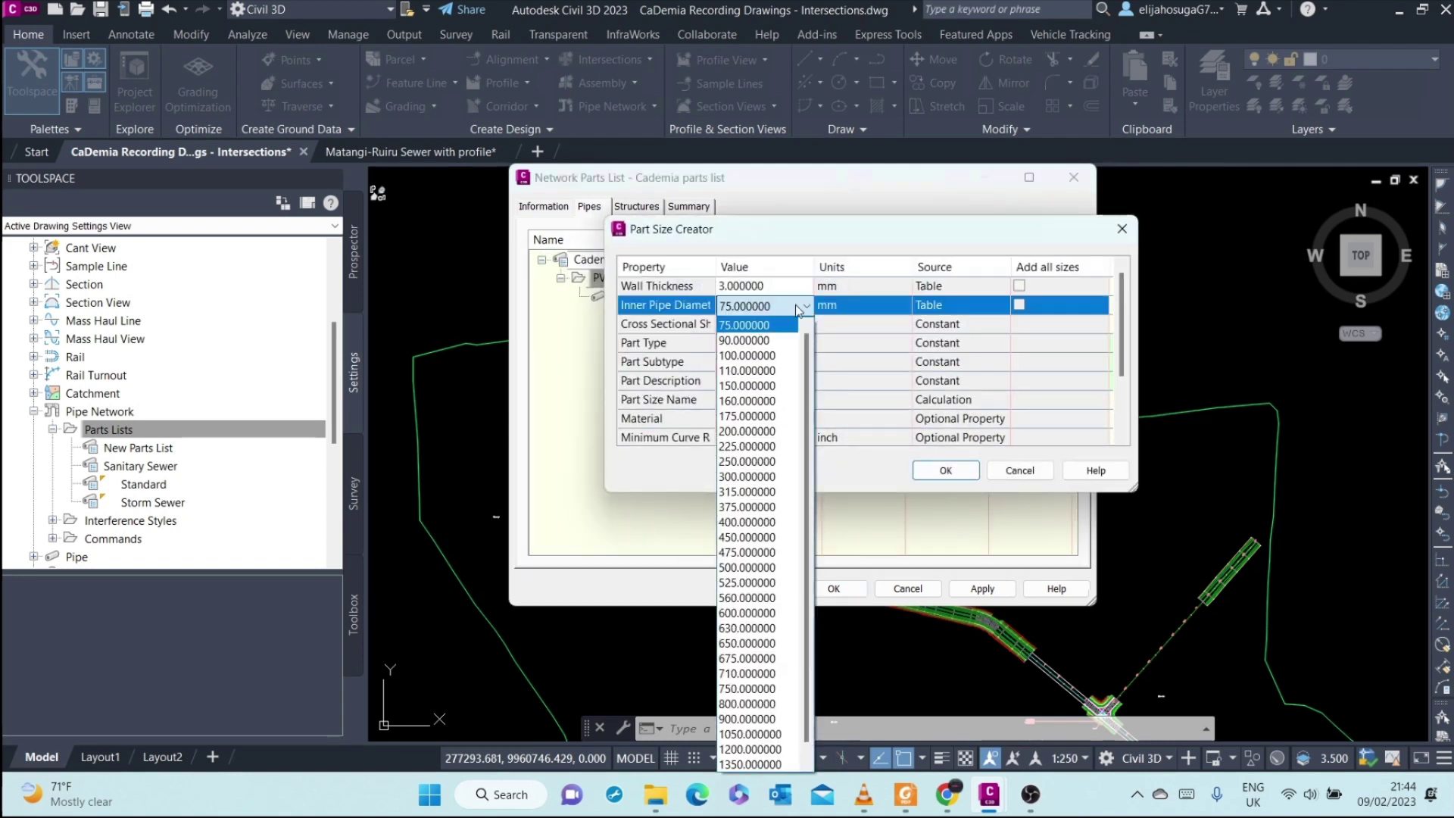
{"action": "left_click", "coordinate": [746, 461]}
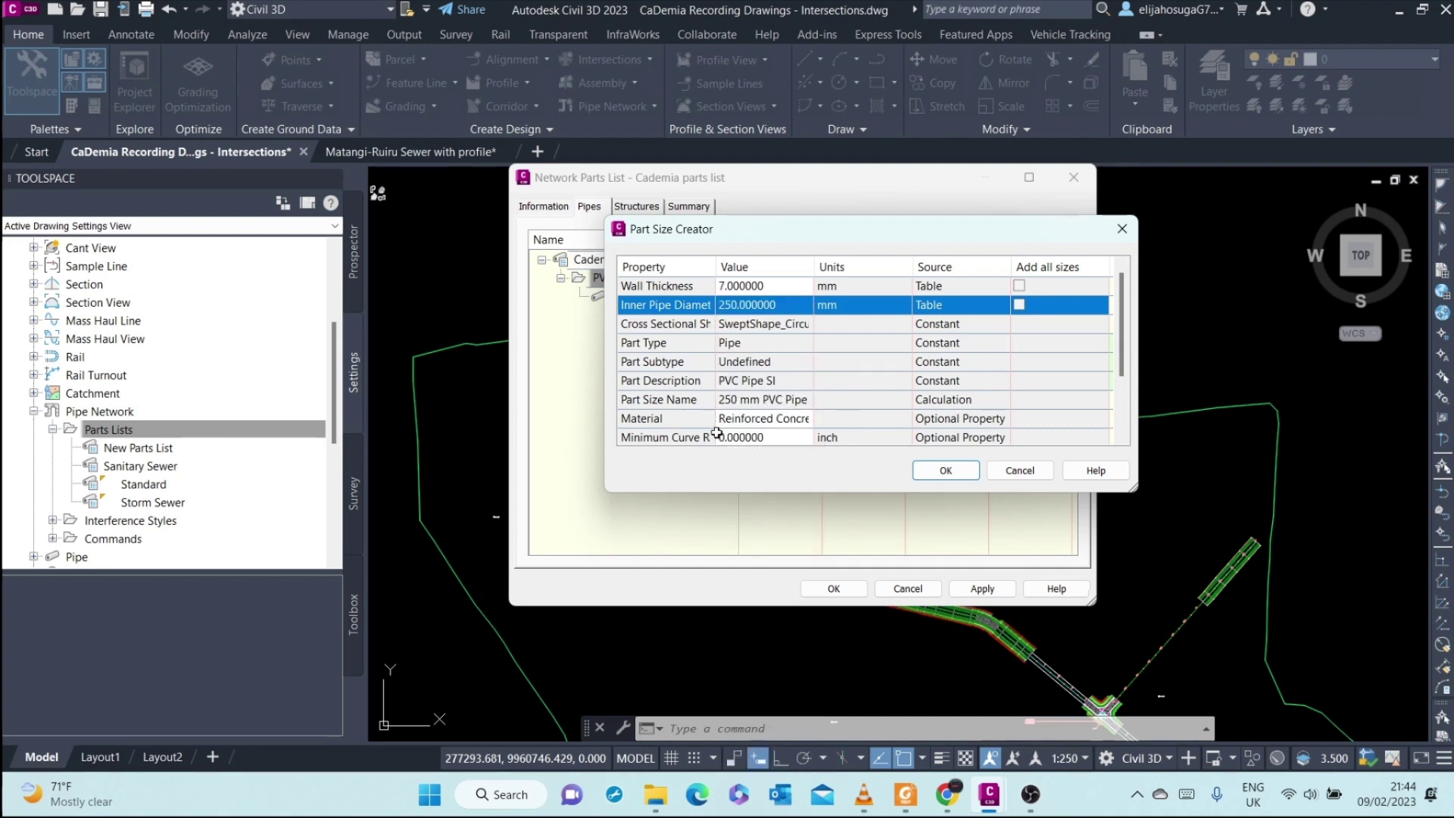
{"action": "left_click", "coordinate": [759, 421]}
{"action": "left_click", "coordinate": [776, 417]}
{"action": "left_click", "coordinate": [807, 419]}
{"action": "left_click", "coordinate": [754, 483]}
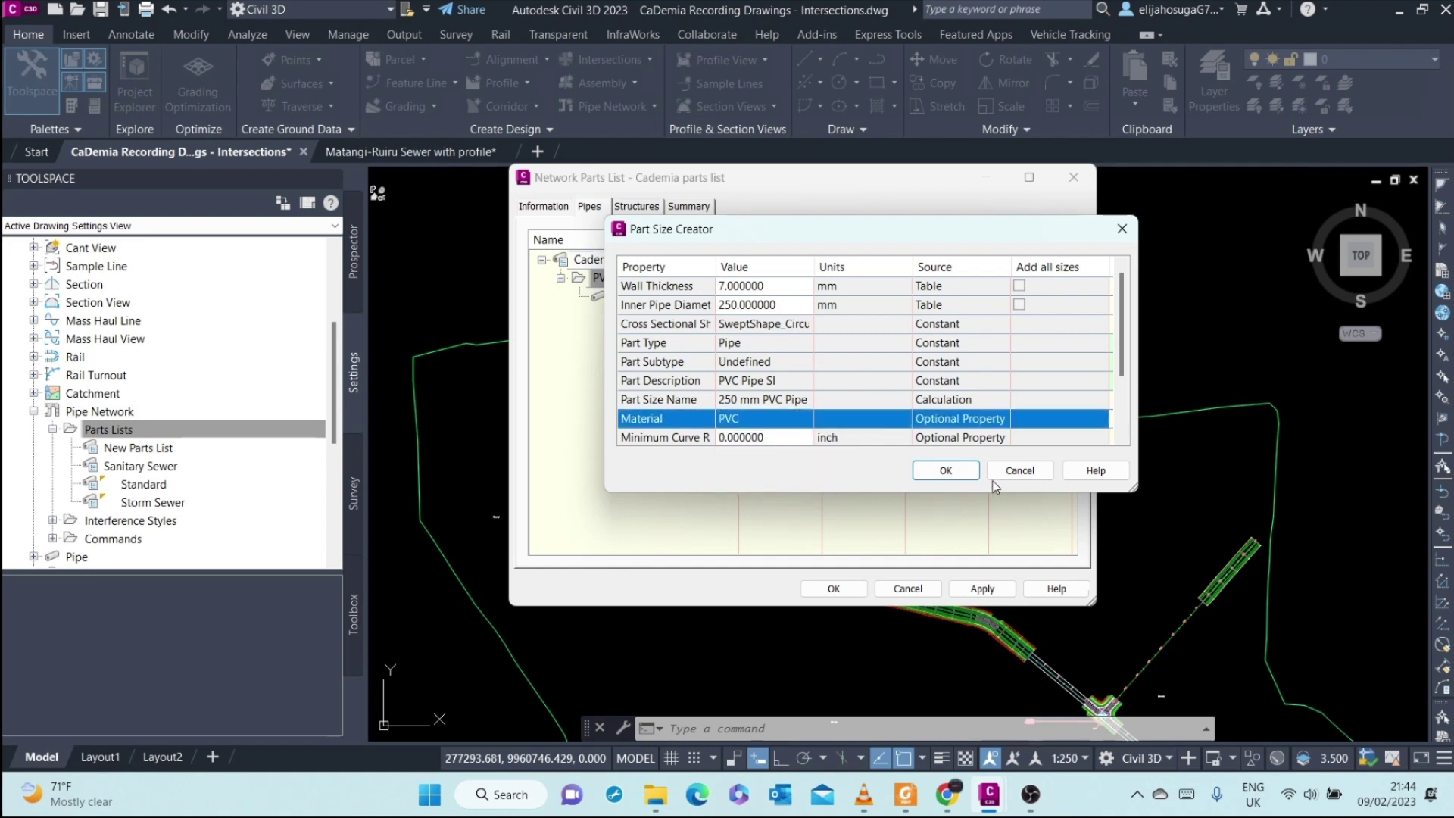
{"action": "left_click", "coordinate": [947, 470]}
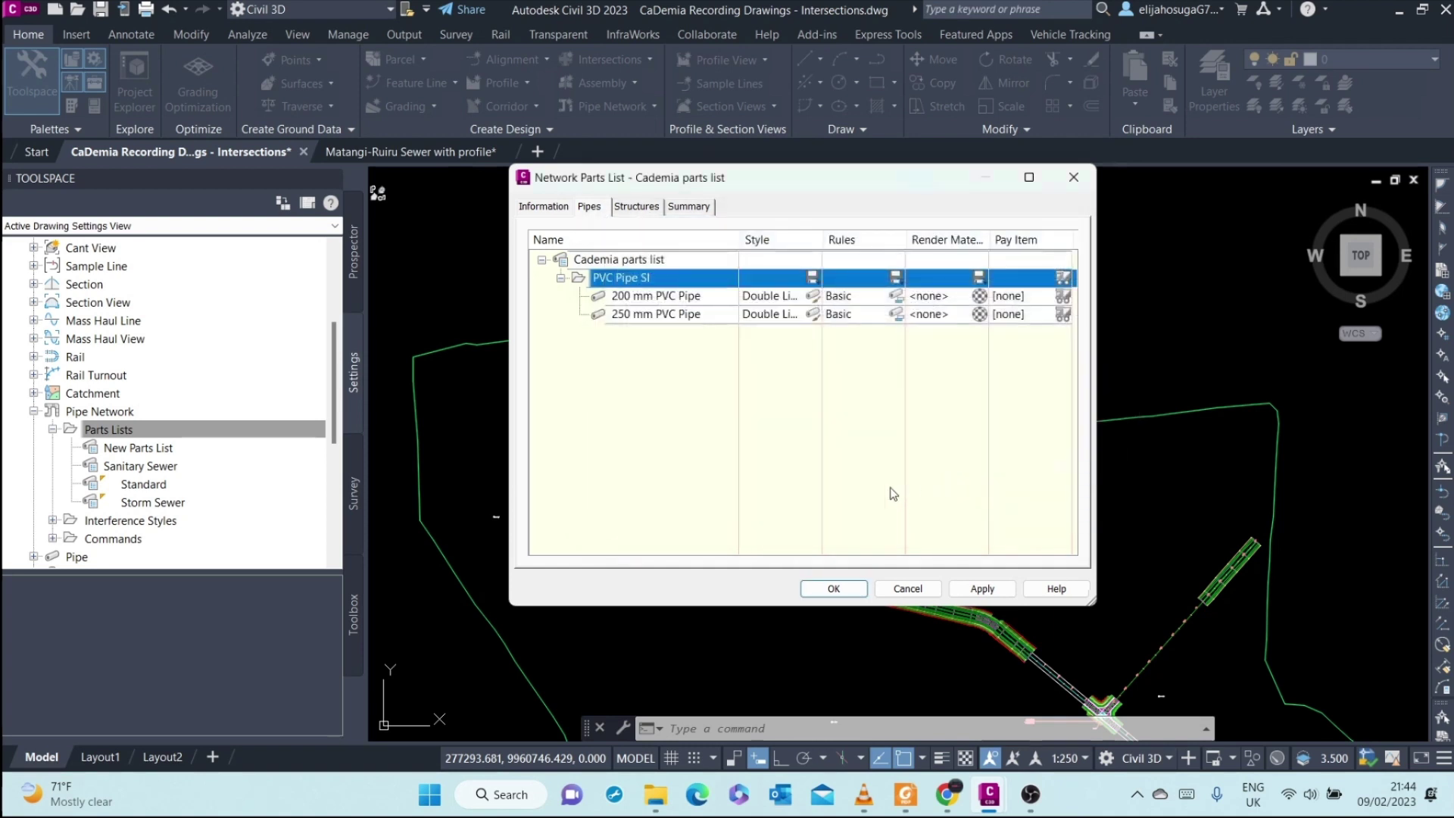
Add a 300 mm PVC Pipe SI size with PVC material
{"action": "right_click", "coordinate": [644, 278]}
{"action": "left_click", "coordinate": [720, 288]}
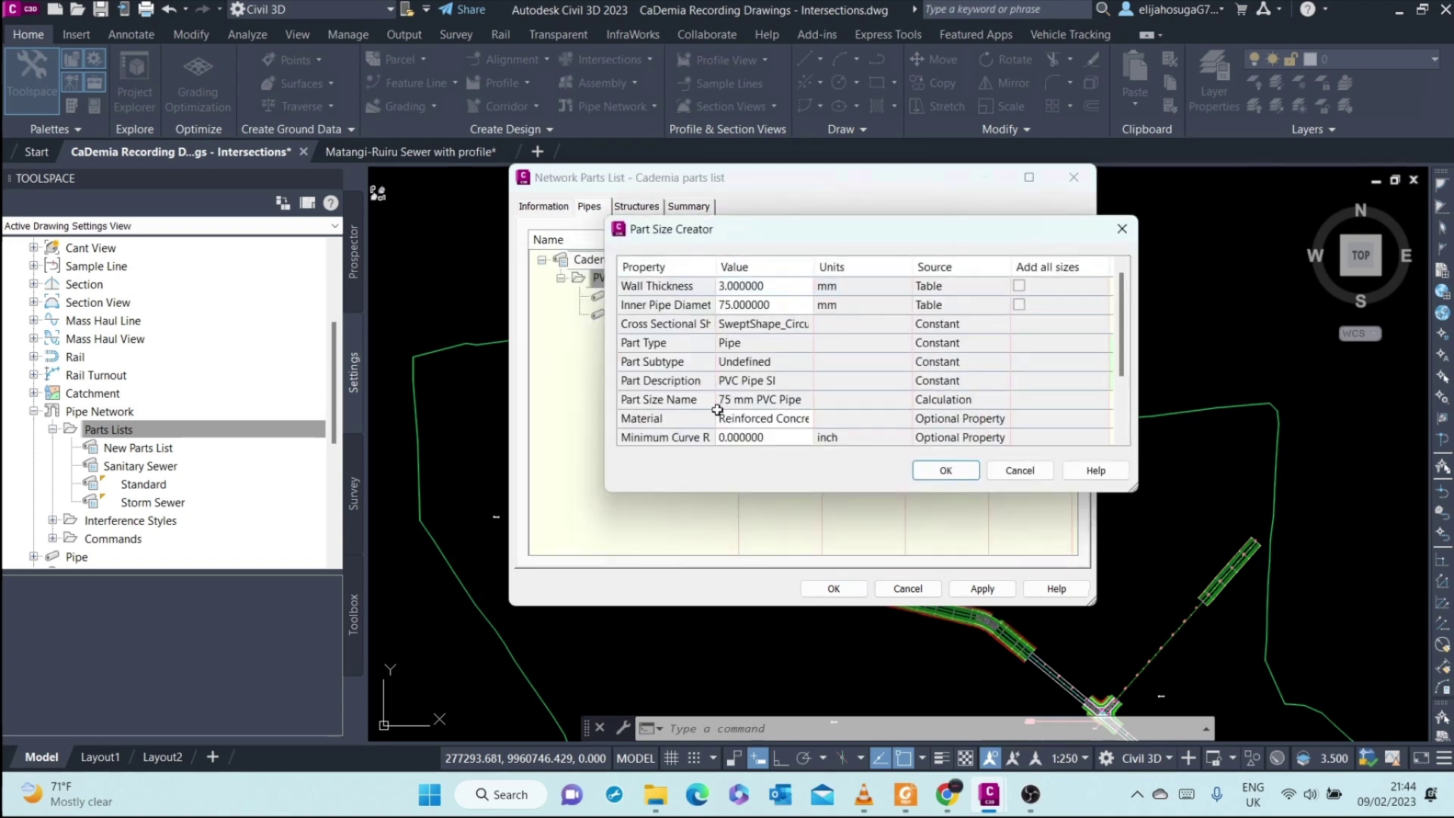
{"action": "left_click", "coordinate": [784, 303]}
{"action": "left_click", "coordinate": [802, 307]}
{"action": "left_click", "coordinate": [750, 483]}
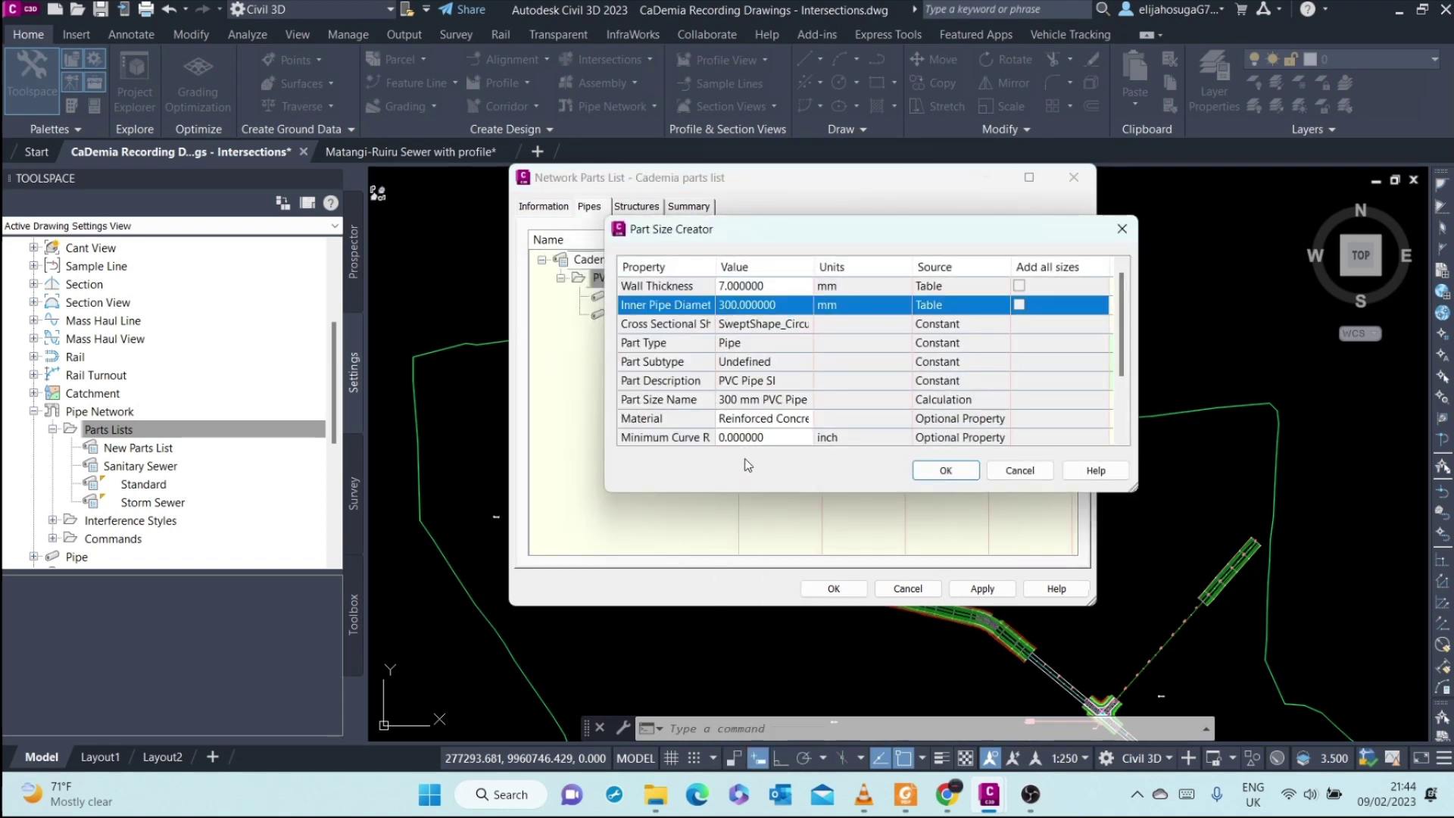
{"action": "left_click", "coordinate": [788, 419]}
{"action": "left_click", "coordinate": [803, 421]}
{"action": "left_click", "coordinate": [807, 422]}
{"action": "left_click", "coordinate": [756, 487]}
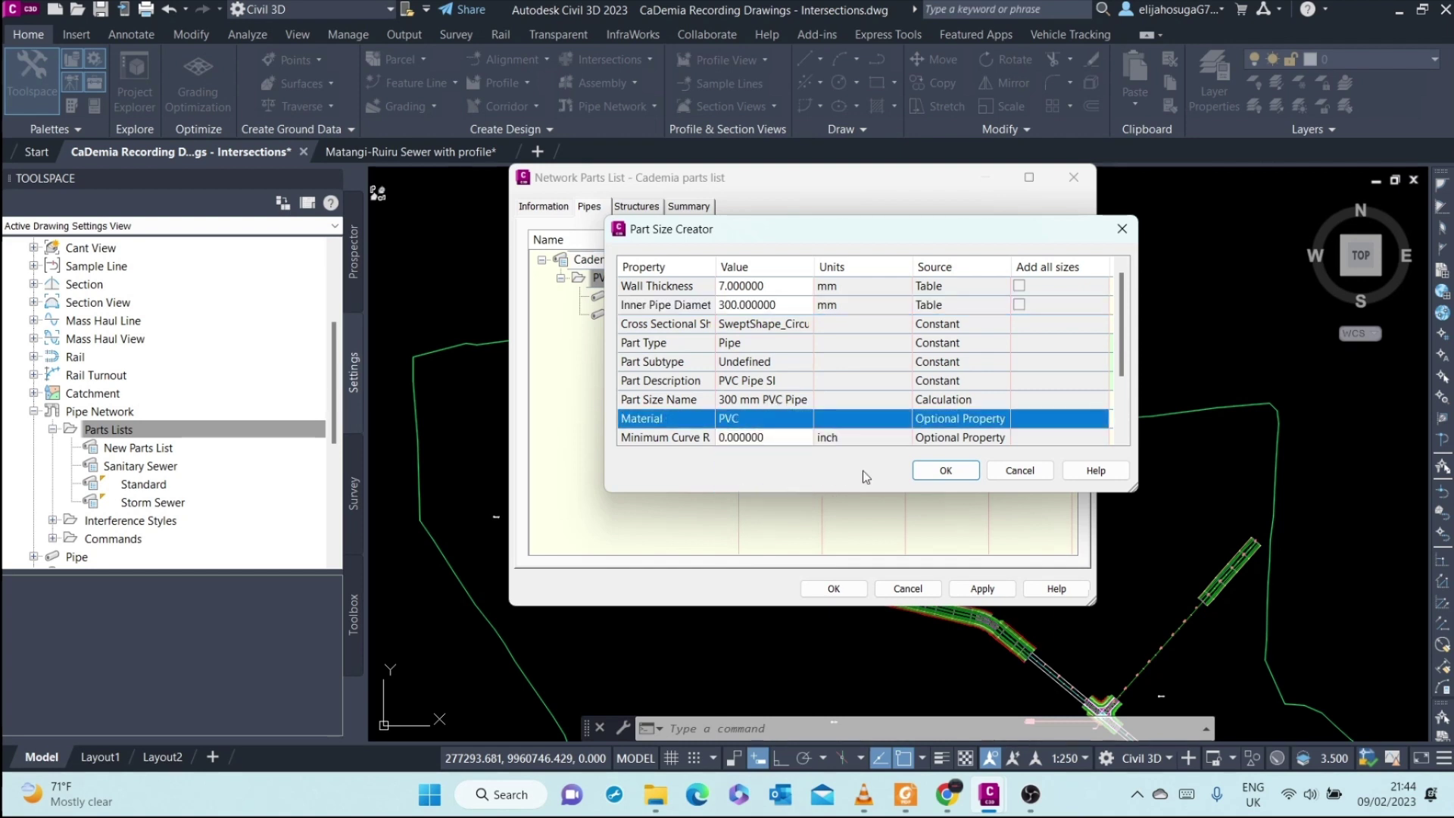
{"action": "left_click", "coordinate": [920, 472]}
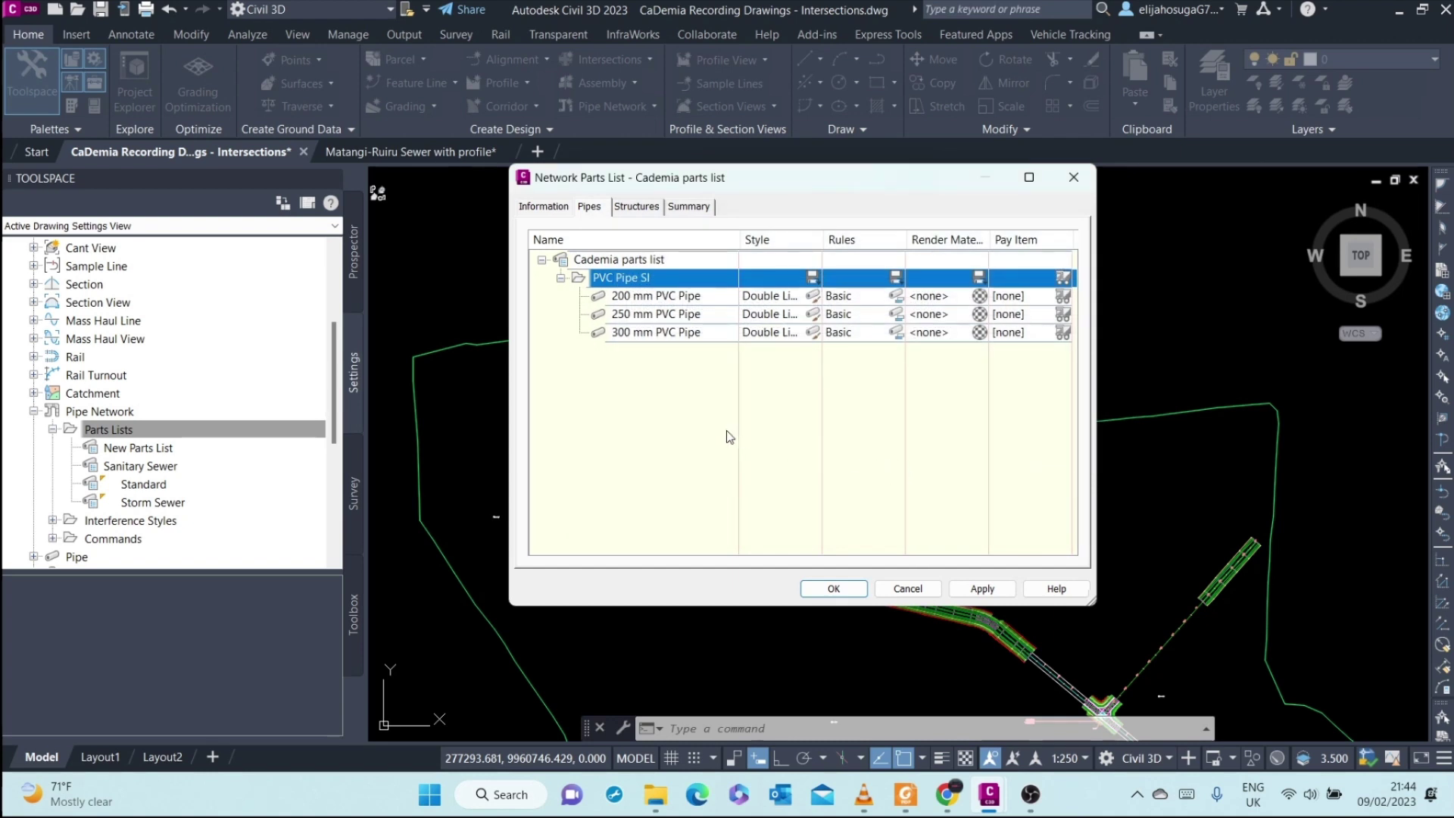
Apply the Double Line (Sanitary) style to the 200, 250 and 300 mm PVC pipes
{"action": "left_click", "coordinate": [634, 207]}
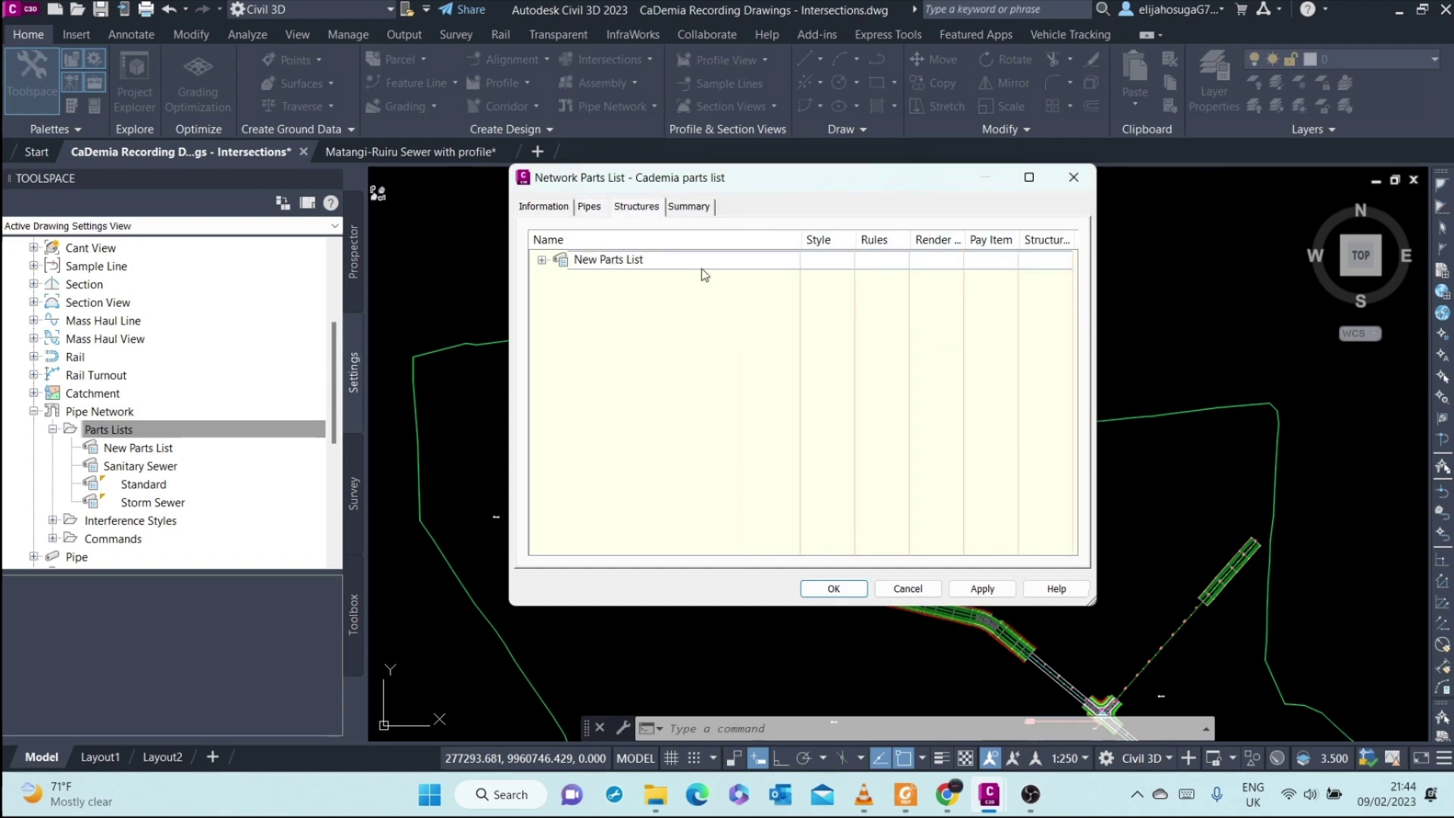
{"action": "left_click", "coordinate": [592, 208]}
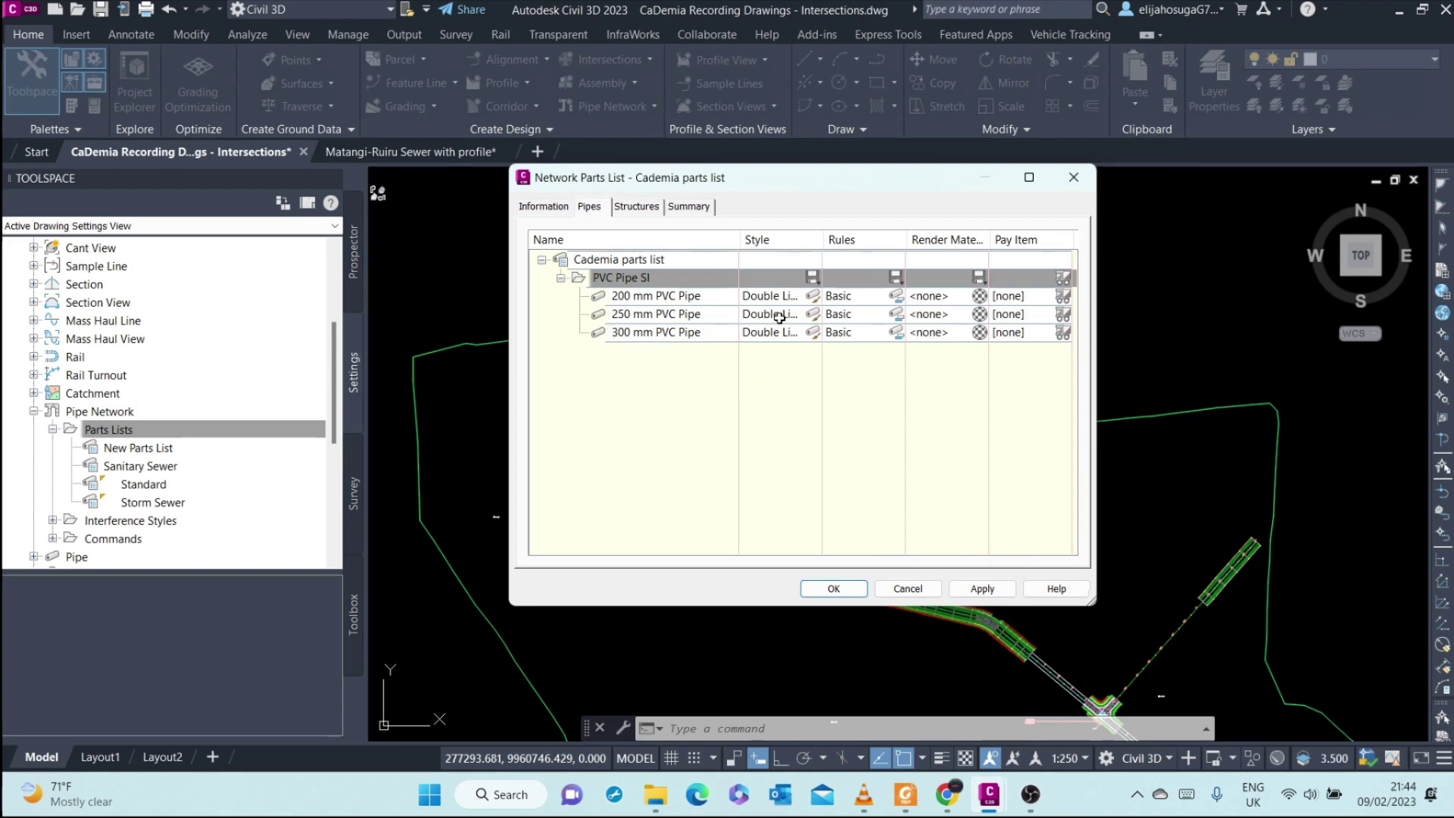
{"action": "left_click", "coordinate": [813, 277]}
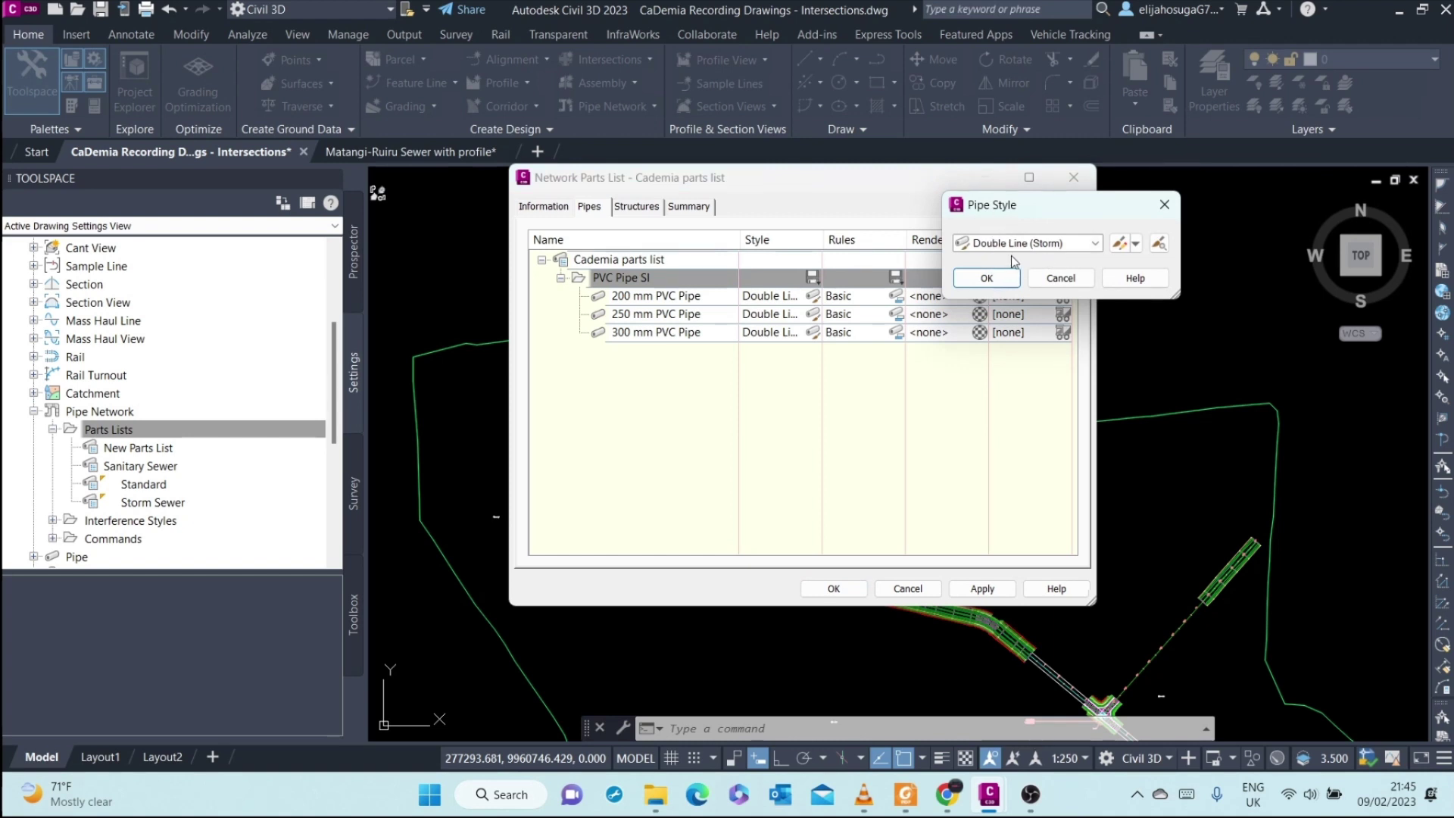
{"action": "left_click", "coordinate": [1093, 244]}
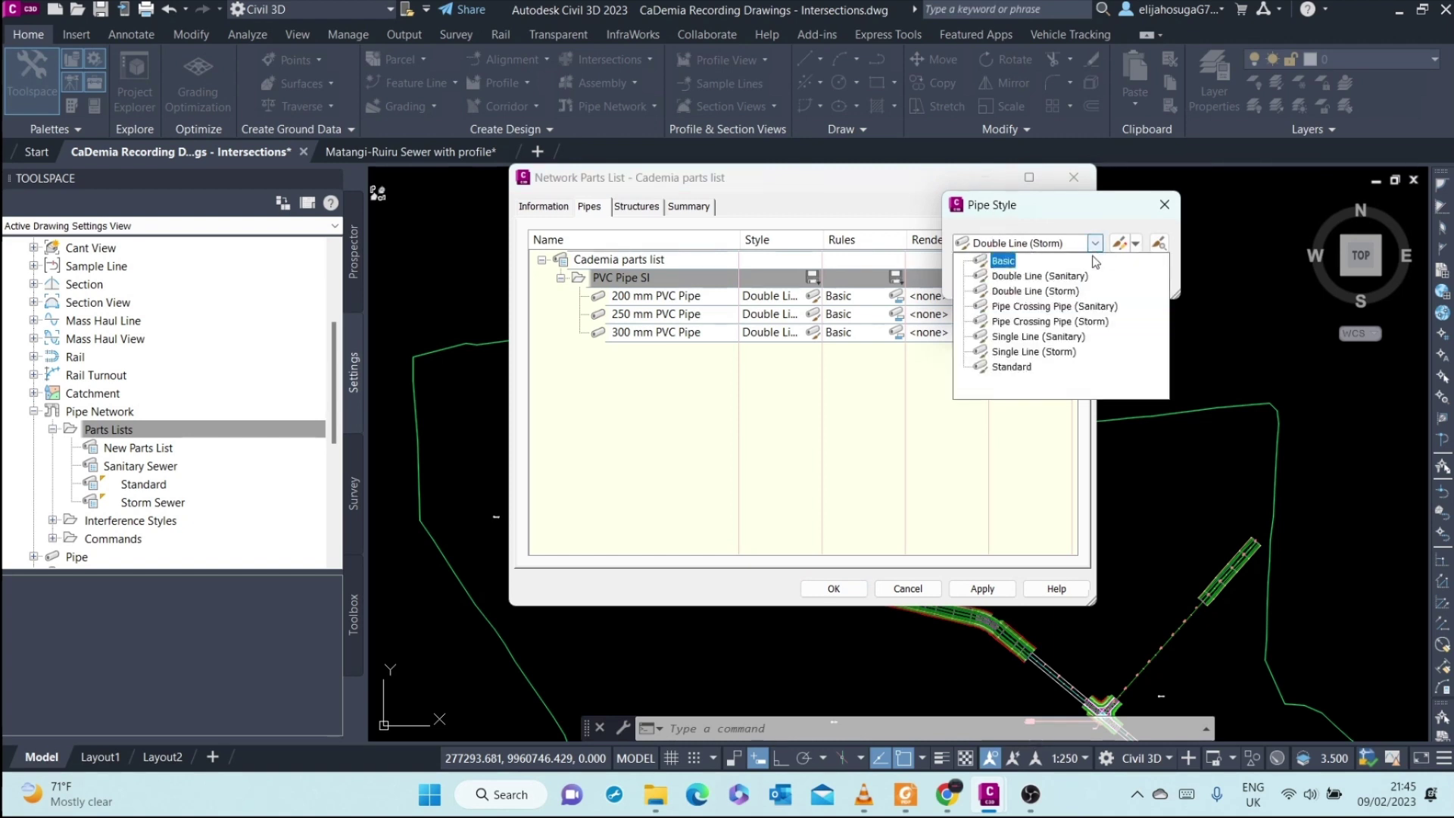
{"action": "left_click", "coordinate": [1039, 275]}
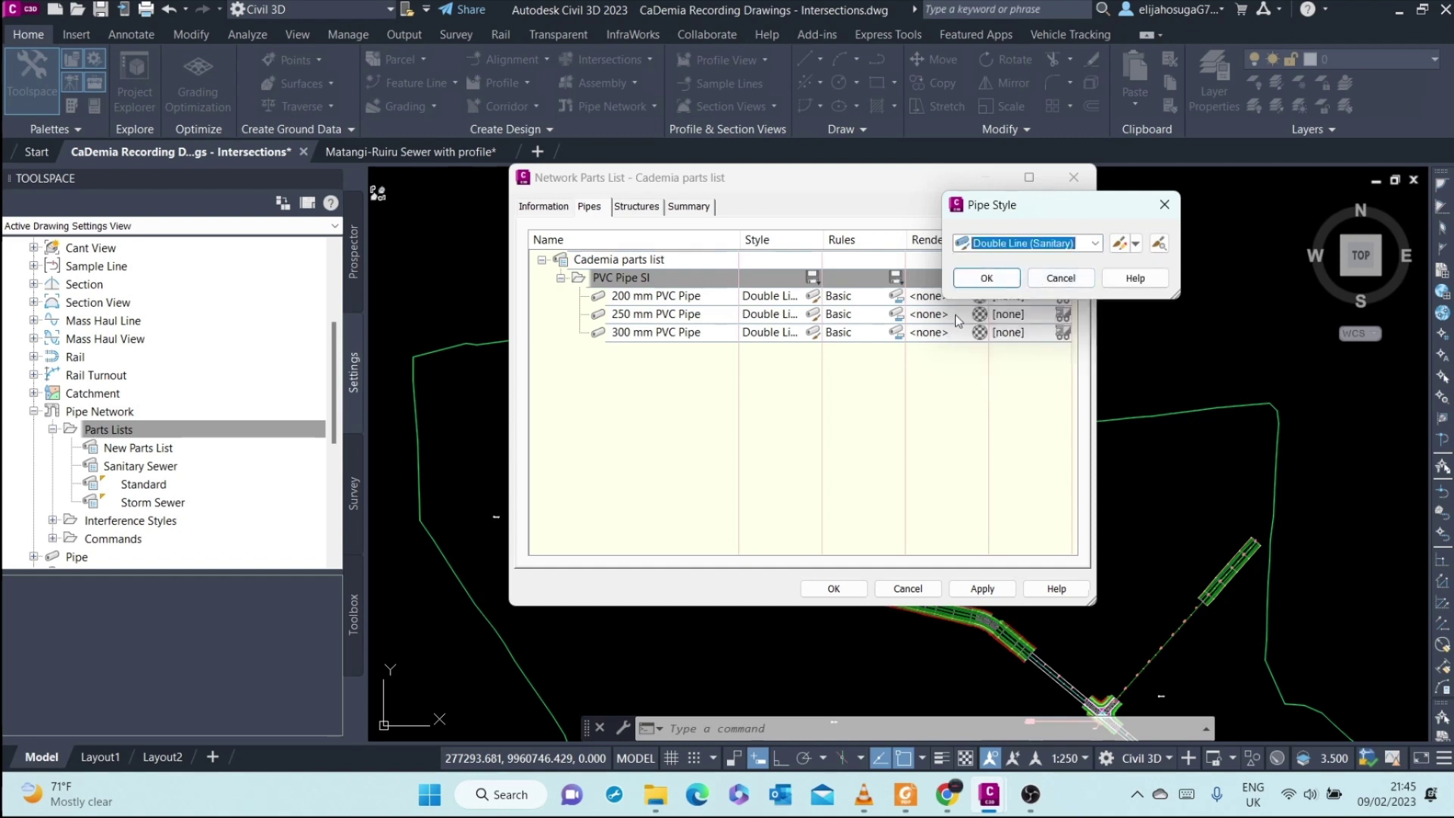
{"action": "left_click", "coordinate": [986, 278]}
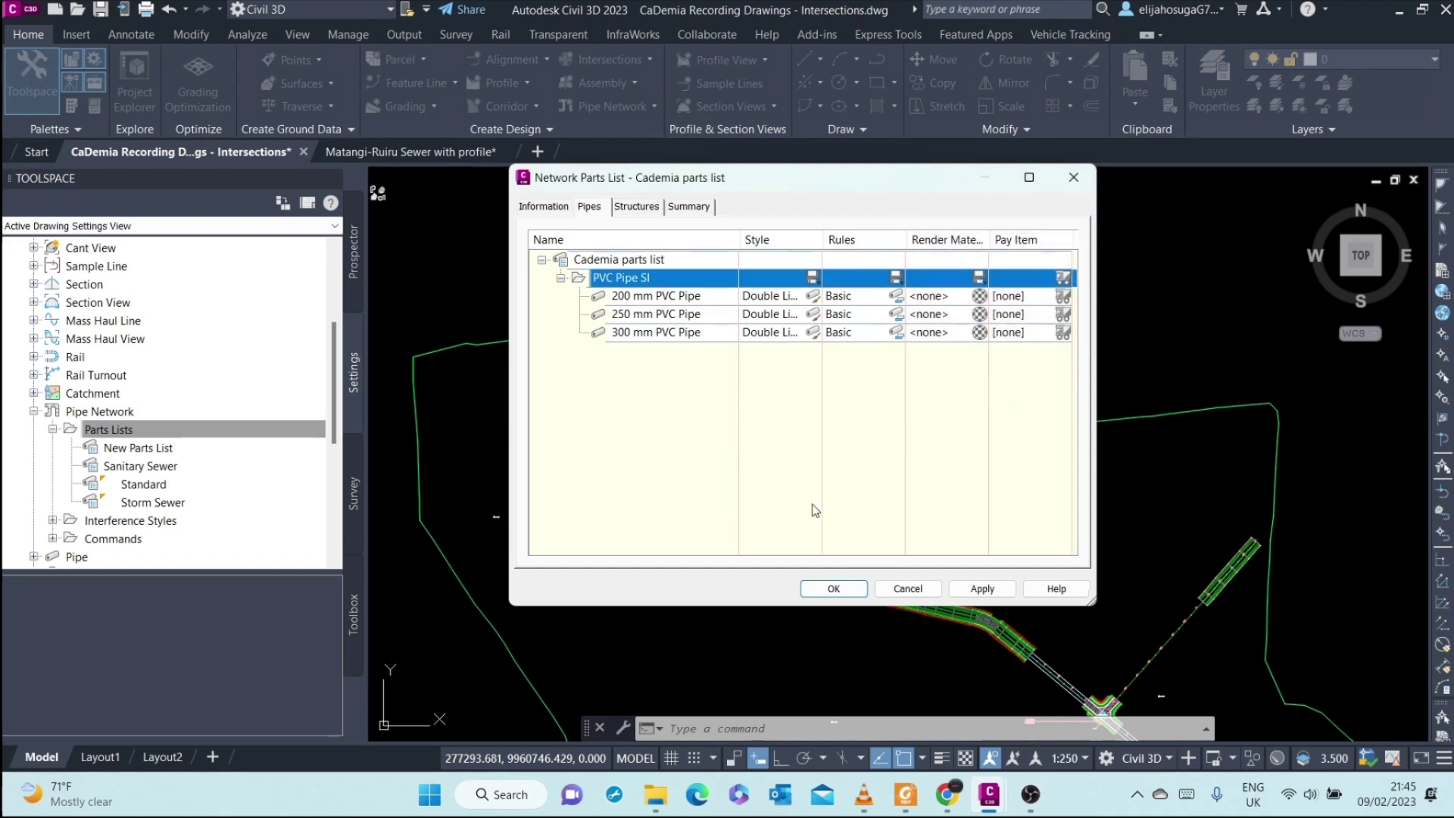
On the Structures tab, open the Part Catalog from the New Parts List node's Add part family option
{"action": "left_click", "coordinate": [636, 212]}
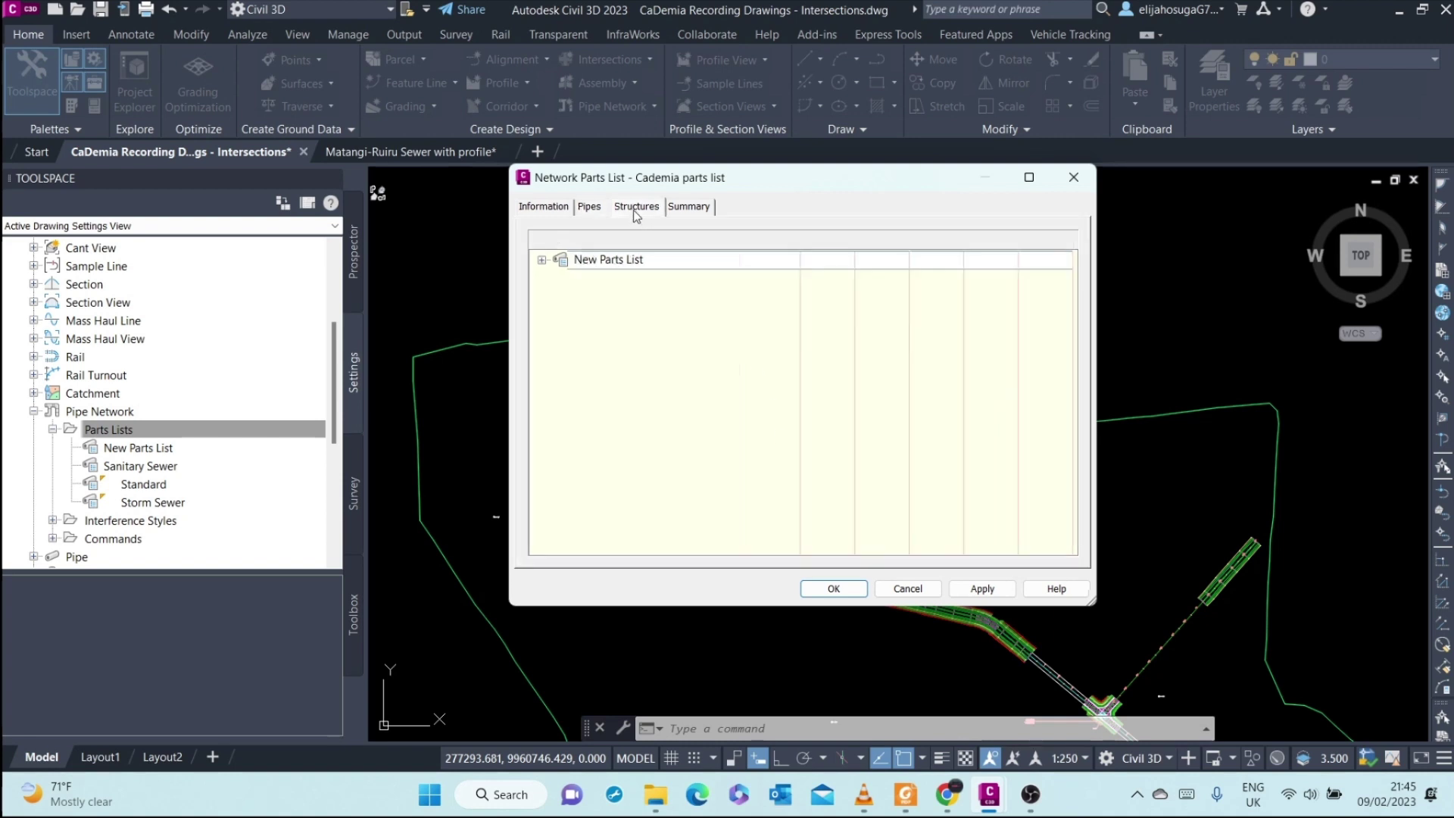
{"action": "left_click", "coordinate": [542, 261]}
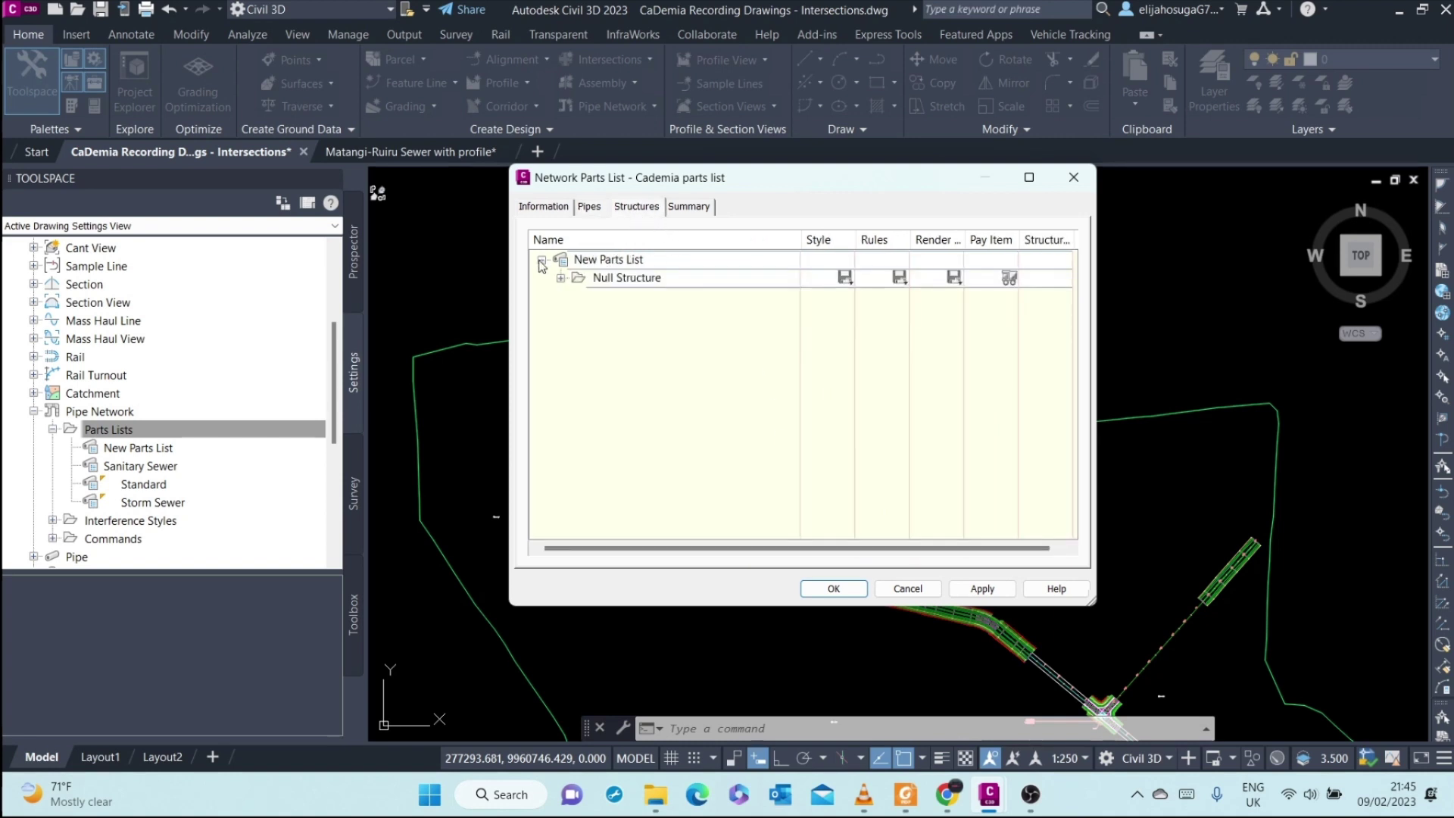
{"action": "left_click", "coordinate": [541, 261]}
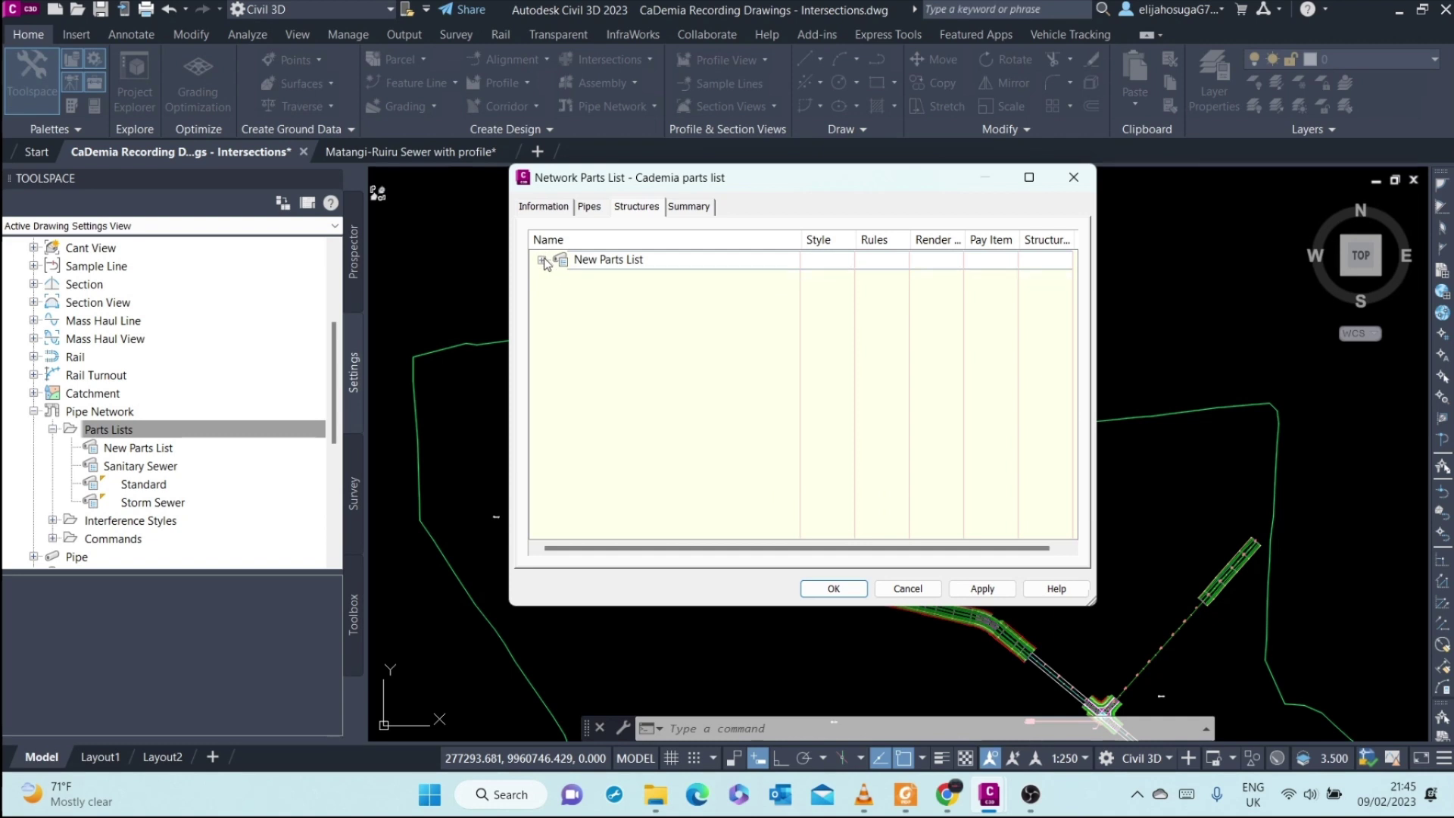
{"action": "left_click", "coordinate": [542, 260]}
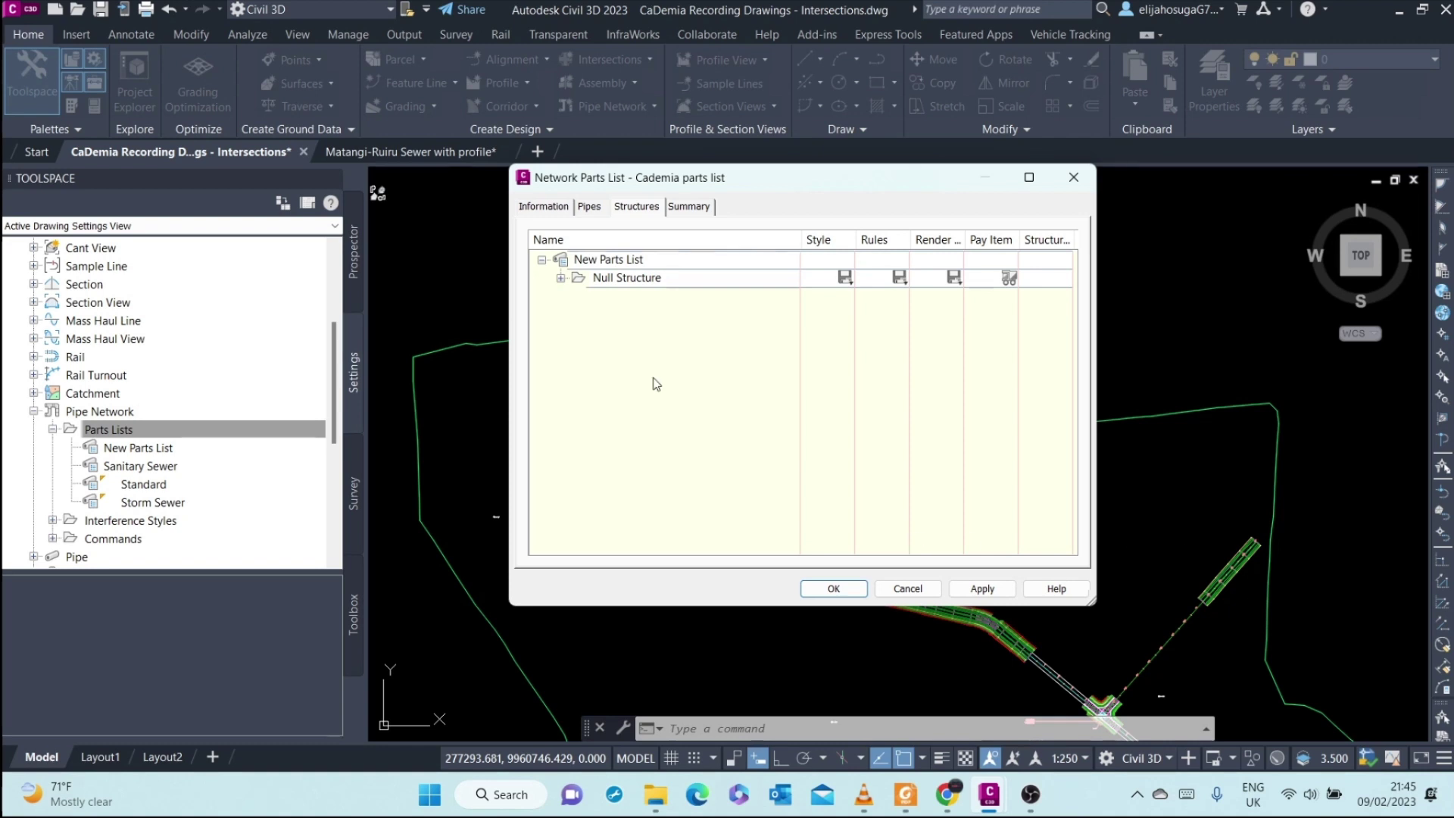
{"action": "left_click", "coordinate": [541, 260]}
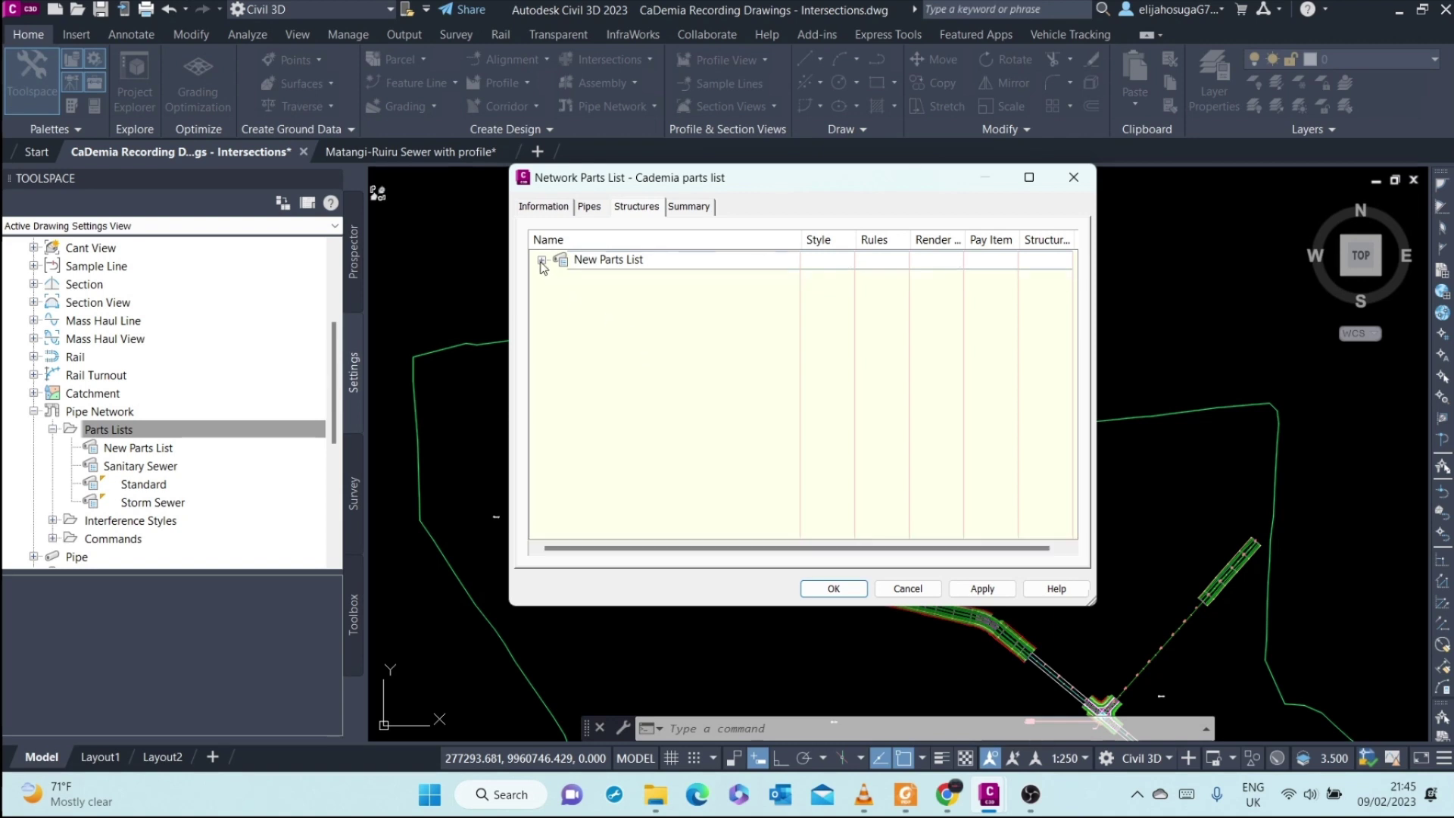
{"action": "right_click", "coordinate": [628, 261]}
{"action": "left_click", "coordinate": [703, 271]}
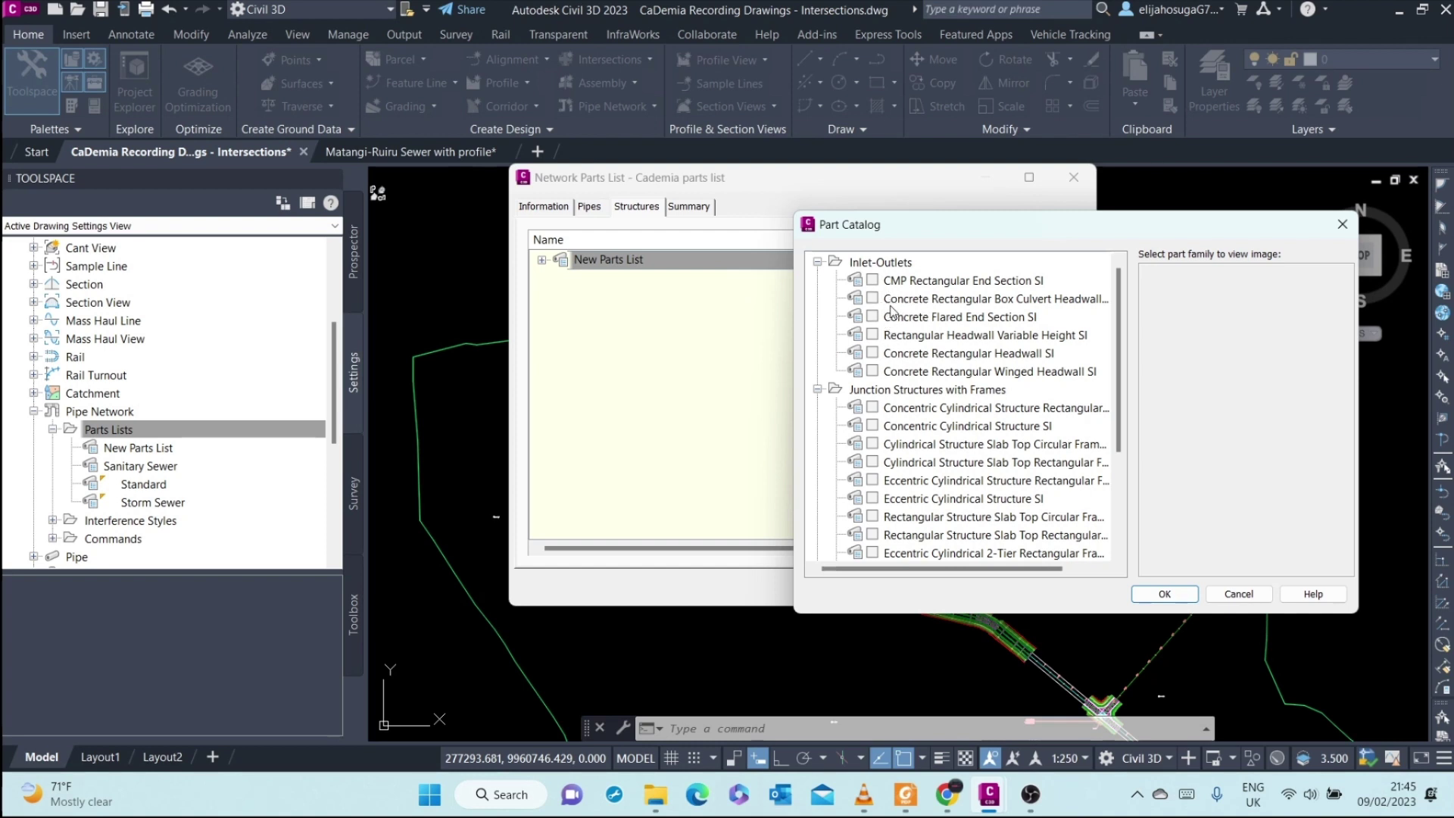
Preview the Inlet-Outlets families, such as culvert headwalls and flared end sections
{"action": "left_click", "coordinate": [872, 279]}
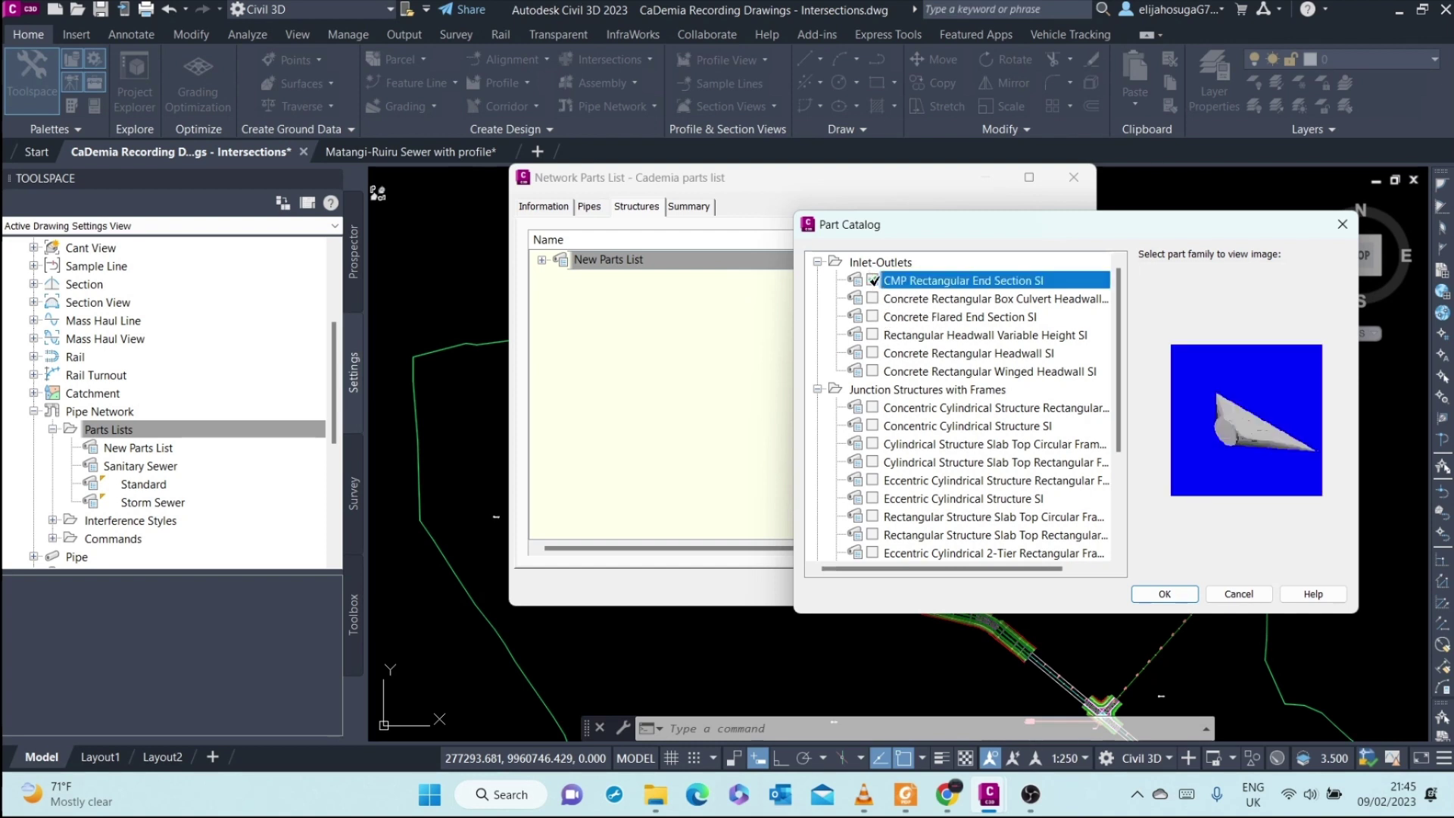
{"action": "left_click", "coordinate": [874, 298]}
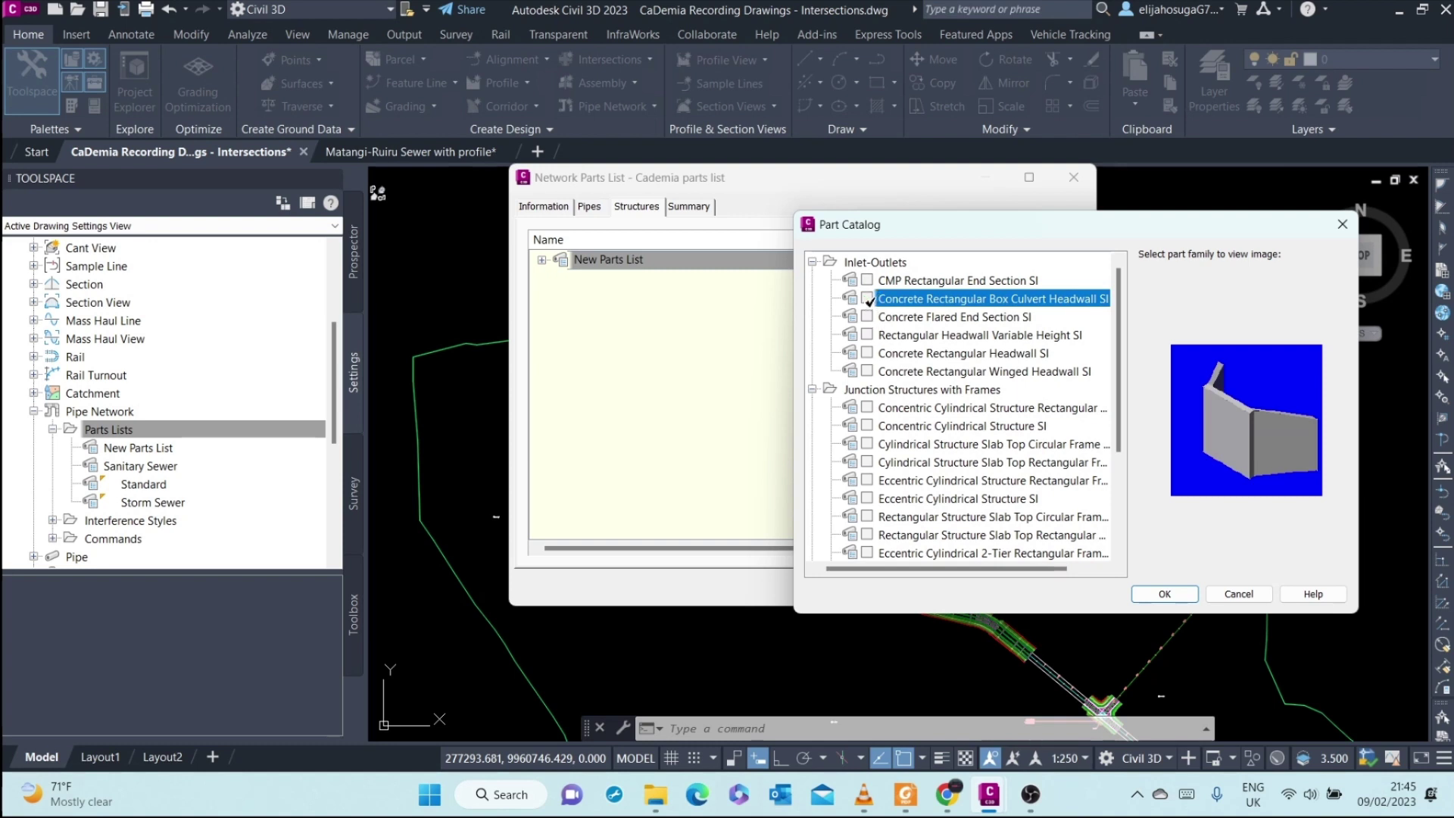
{"action": "left_click", "coordinate": [868, 335]}
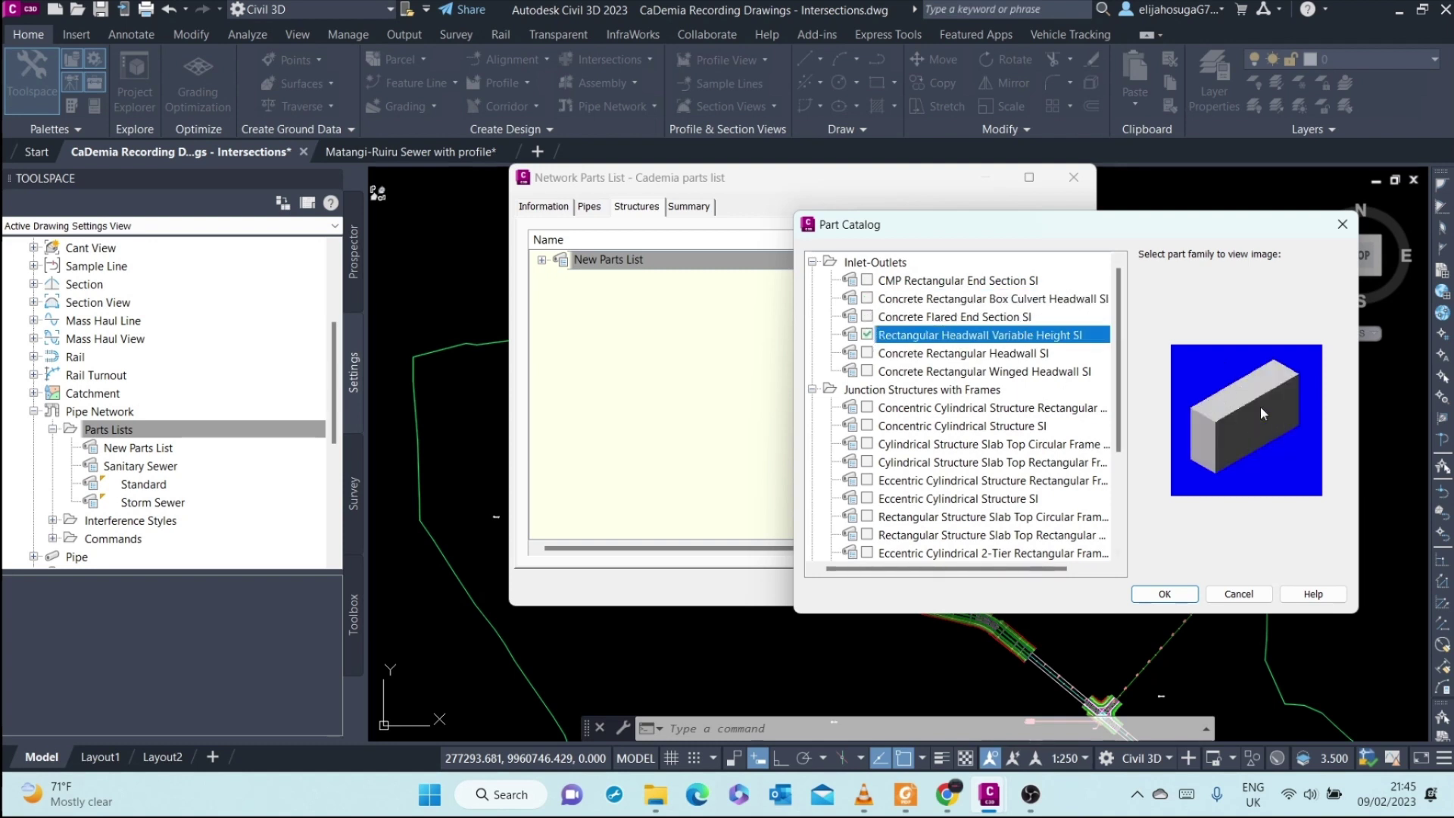
{"action": "left_click", "coordinate": [867, 334]}
{"action": "left_click", "coordinate": [868, 317]}
{"action": "left_click", "coordinate": [954, 317]}
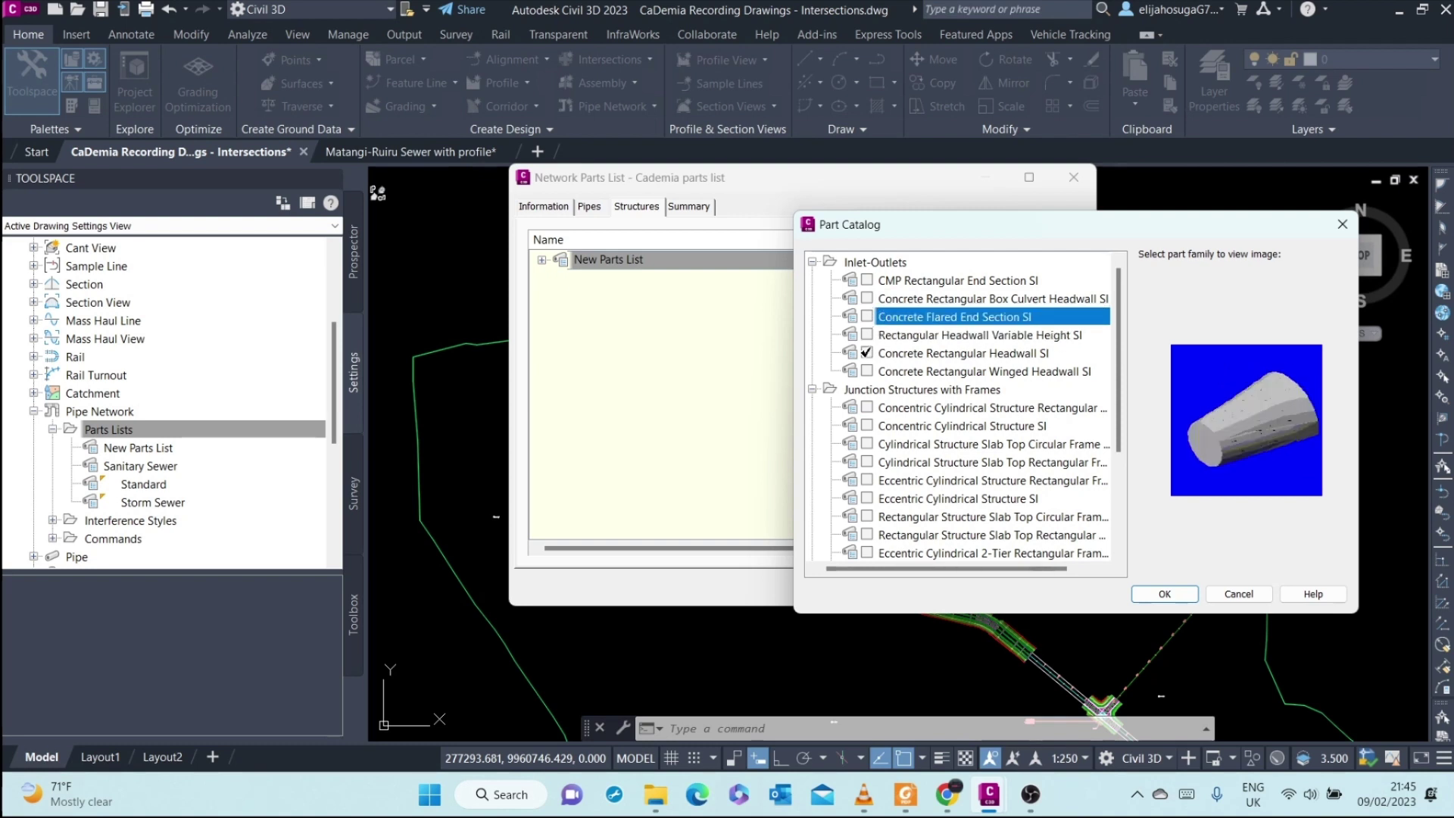
{"action": "left_click", "coordinate": [868, 353]}
{"action": "left_click", "coordinate": [869, 371]}
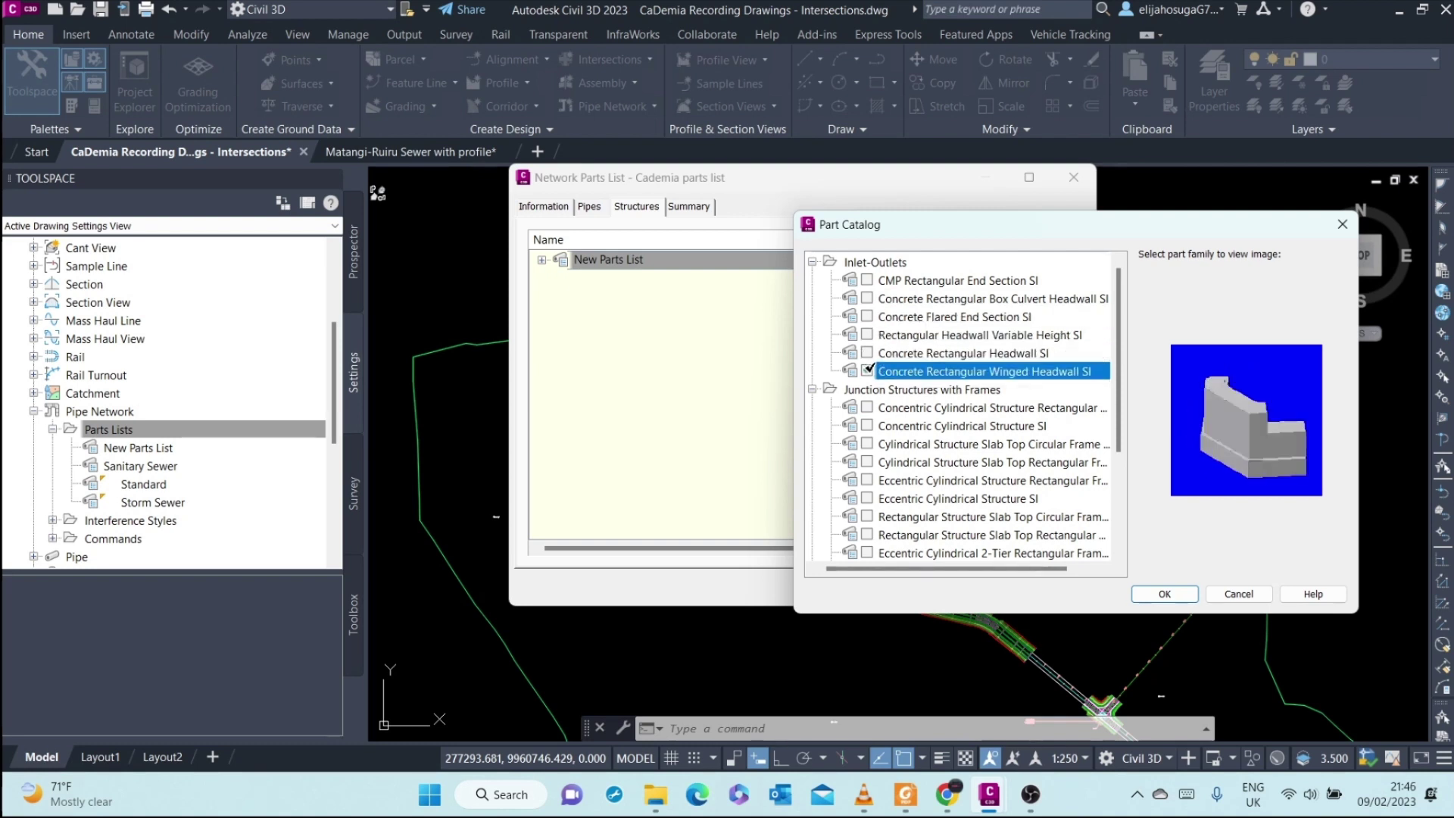
{"action": "scroll", "coordinate": [982, 409], "scroll_direction": "down", "scroll_amount": 3}
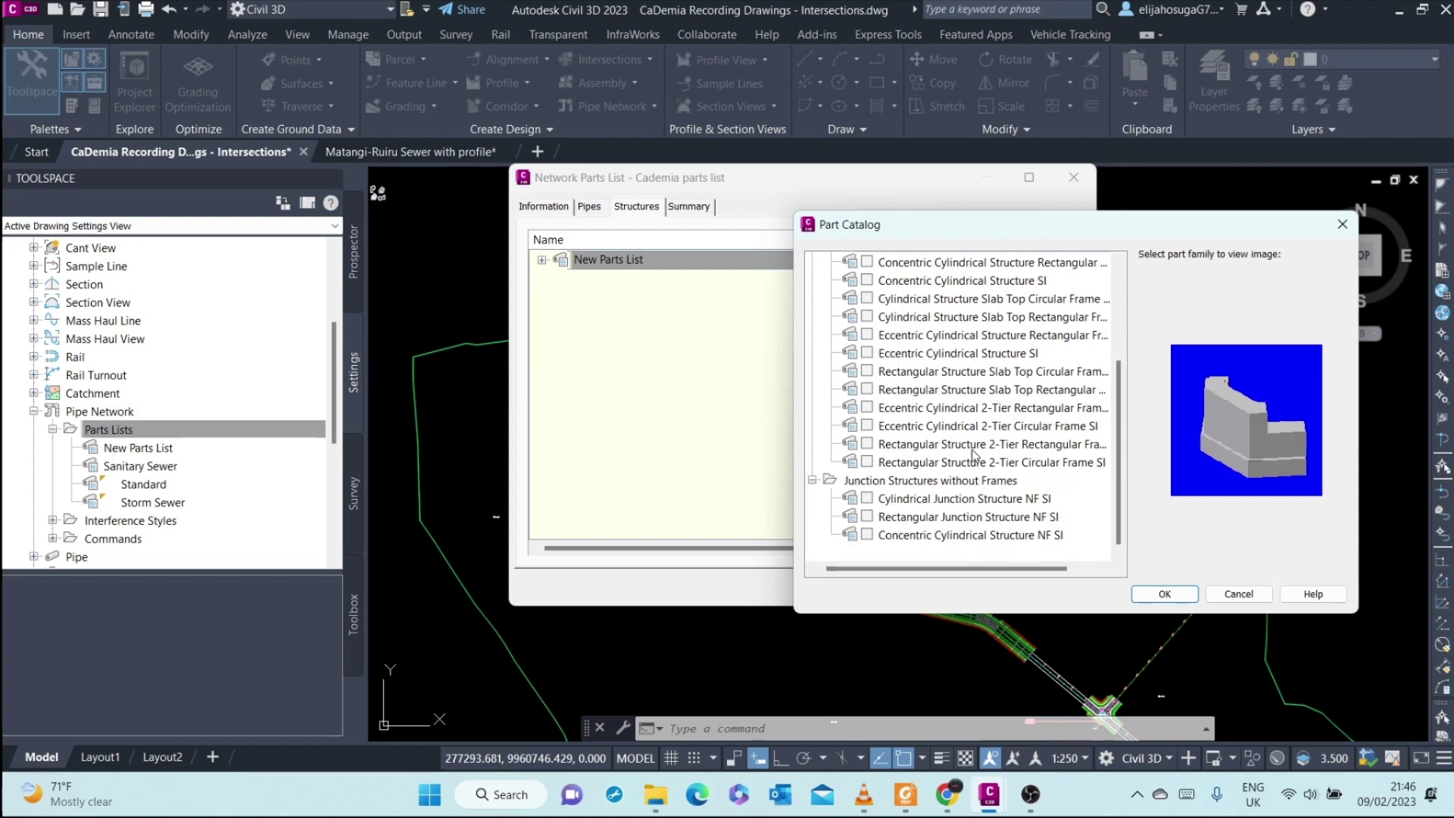
{"action": "scroll", "coordinate": [918, 492], "scroll_direction": "up", "scroll_amount": 3}
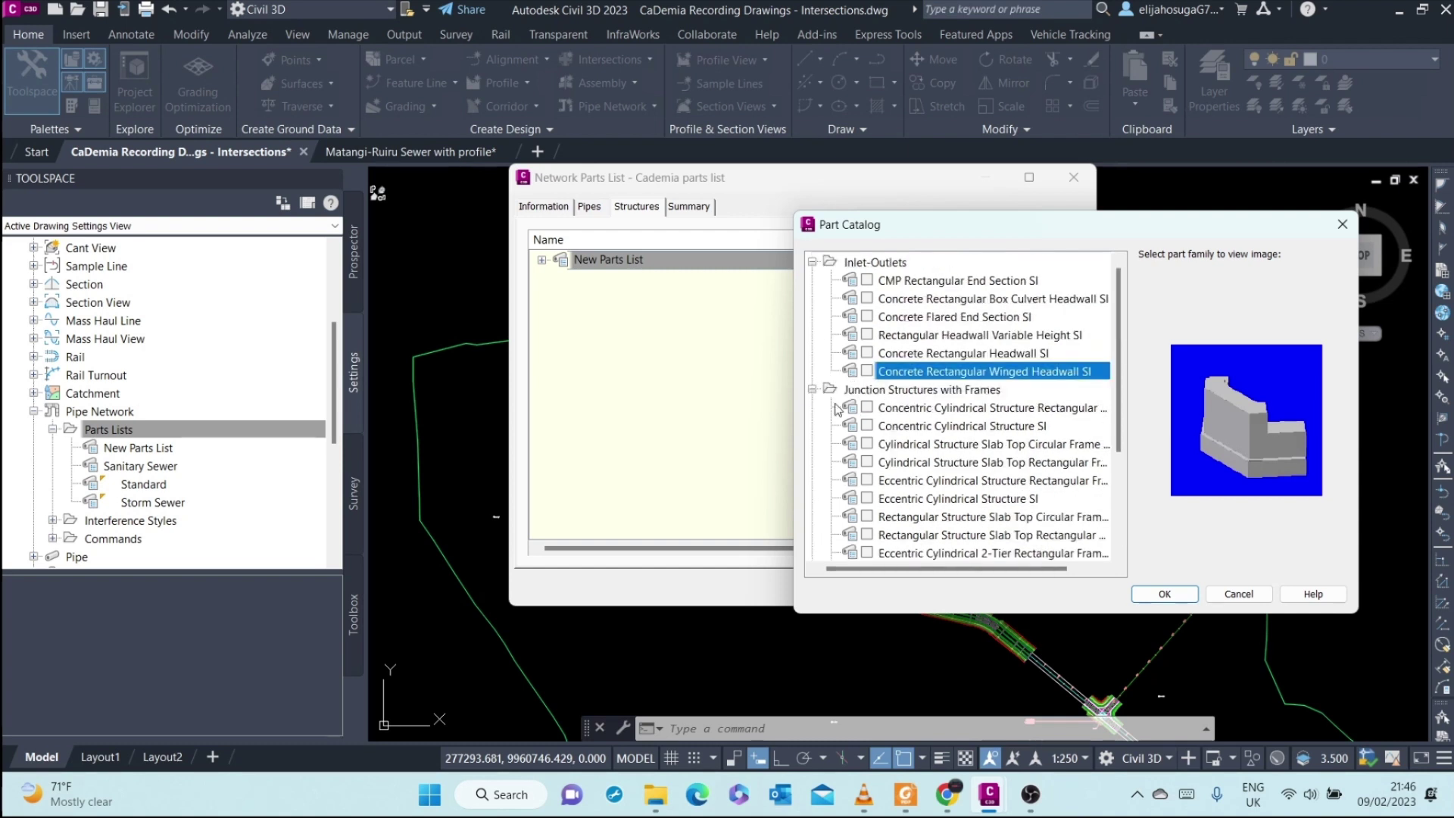
{"action": "scroll", "coordinate": [938, 412], "scroll_direction": "down", "scroll_amount": 2}
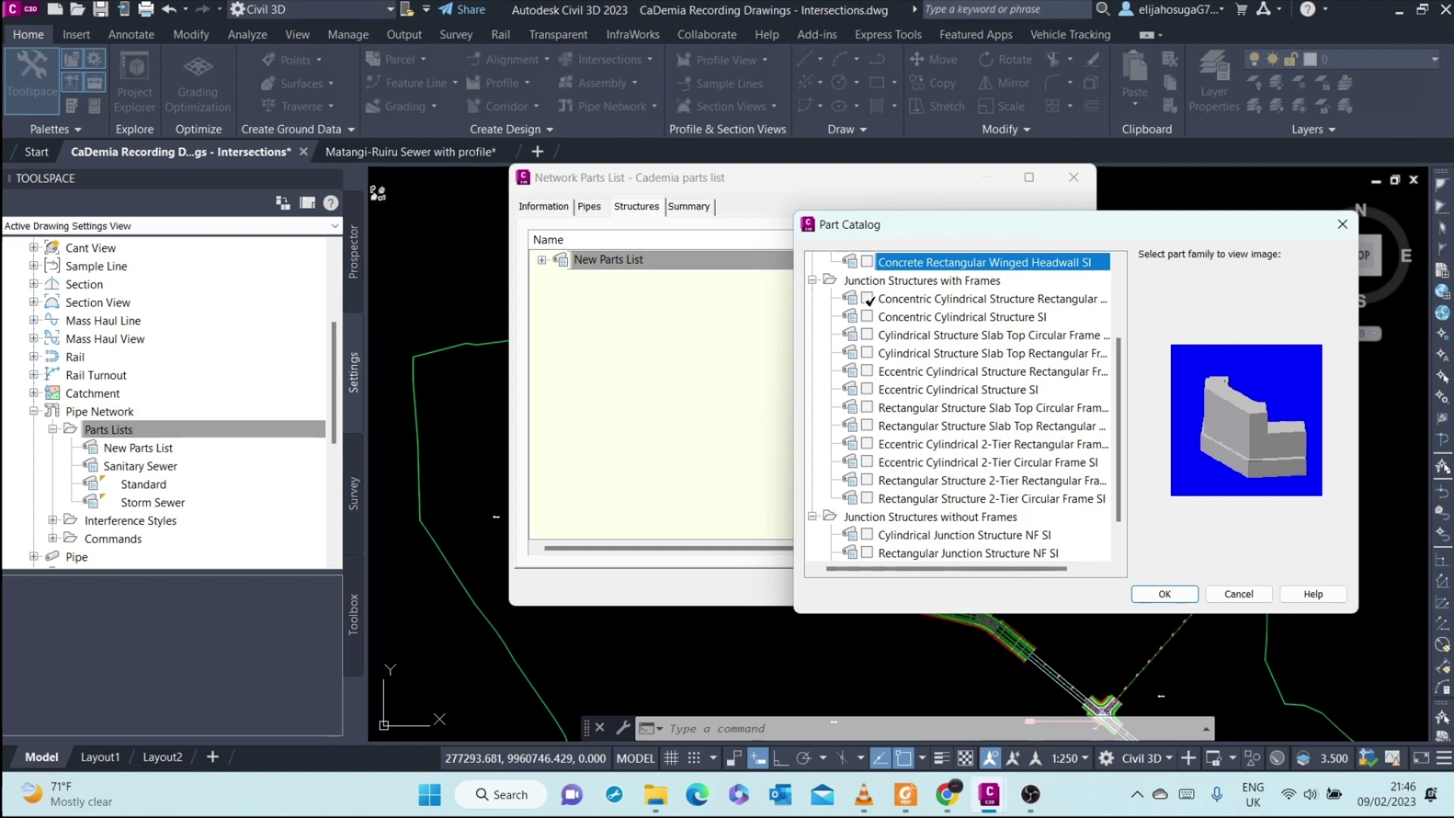
Tick only Concentric Cylindrical Structure SI under Junction Structures with Frames and confirm
{"action": "left_click", "coordinate": [868, 298]}
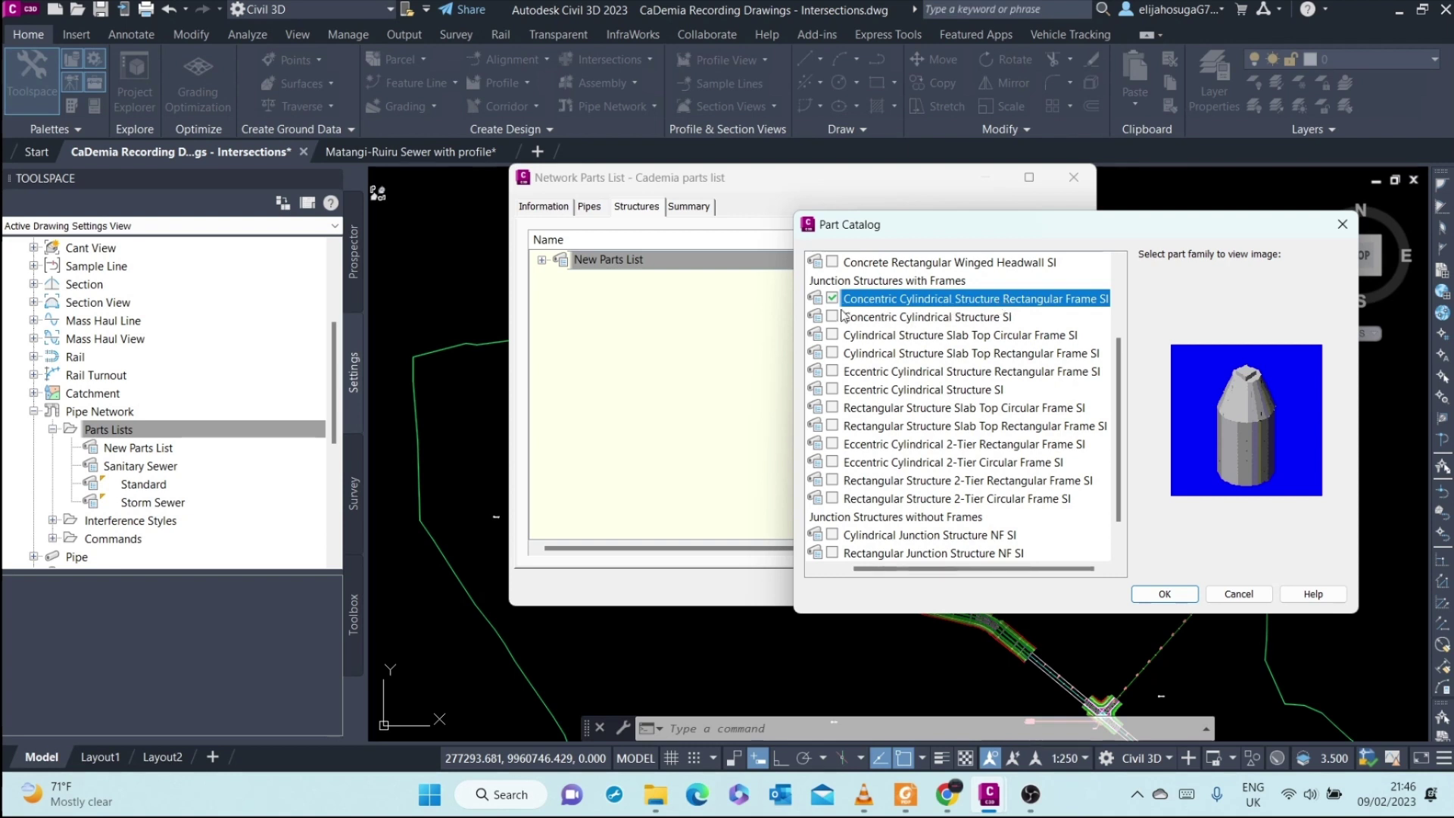
{"action": "left_click", "coordinate": [832, 298]}
{"action": "left_click", "coordinate": [833, 311]}
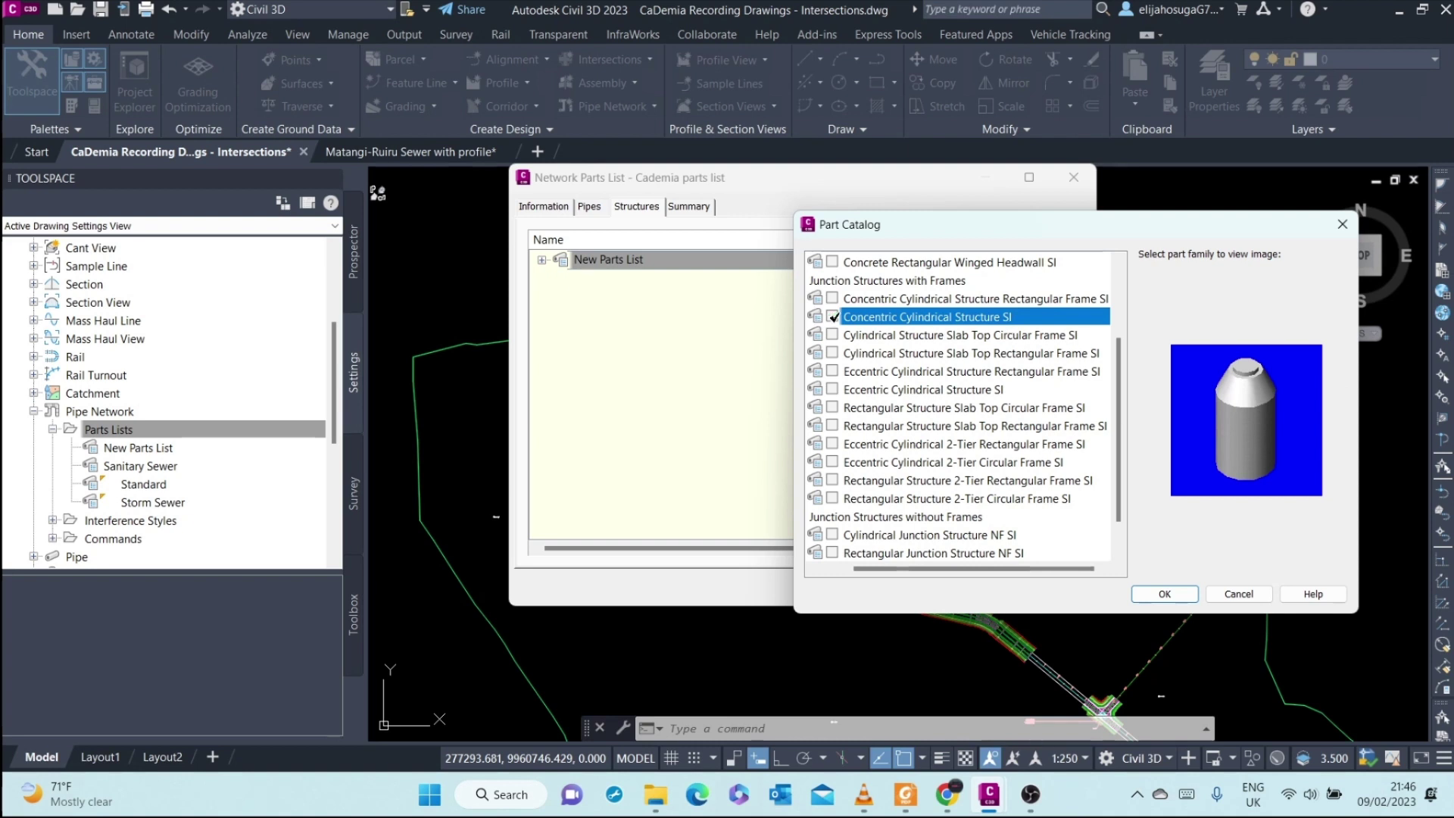
{"action": "left_click", "coordinate": [832, 335]}
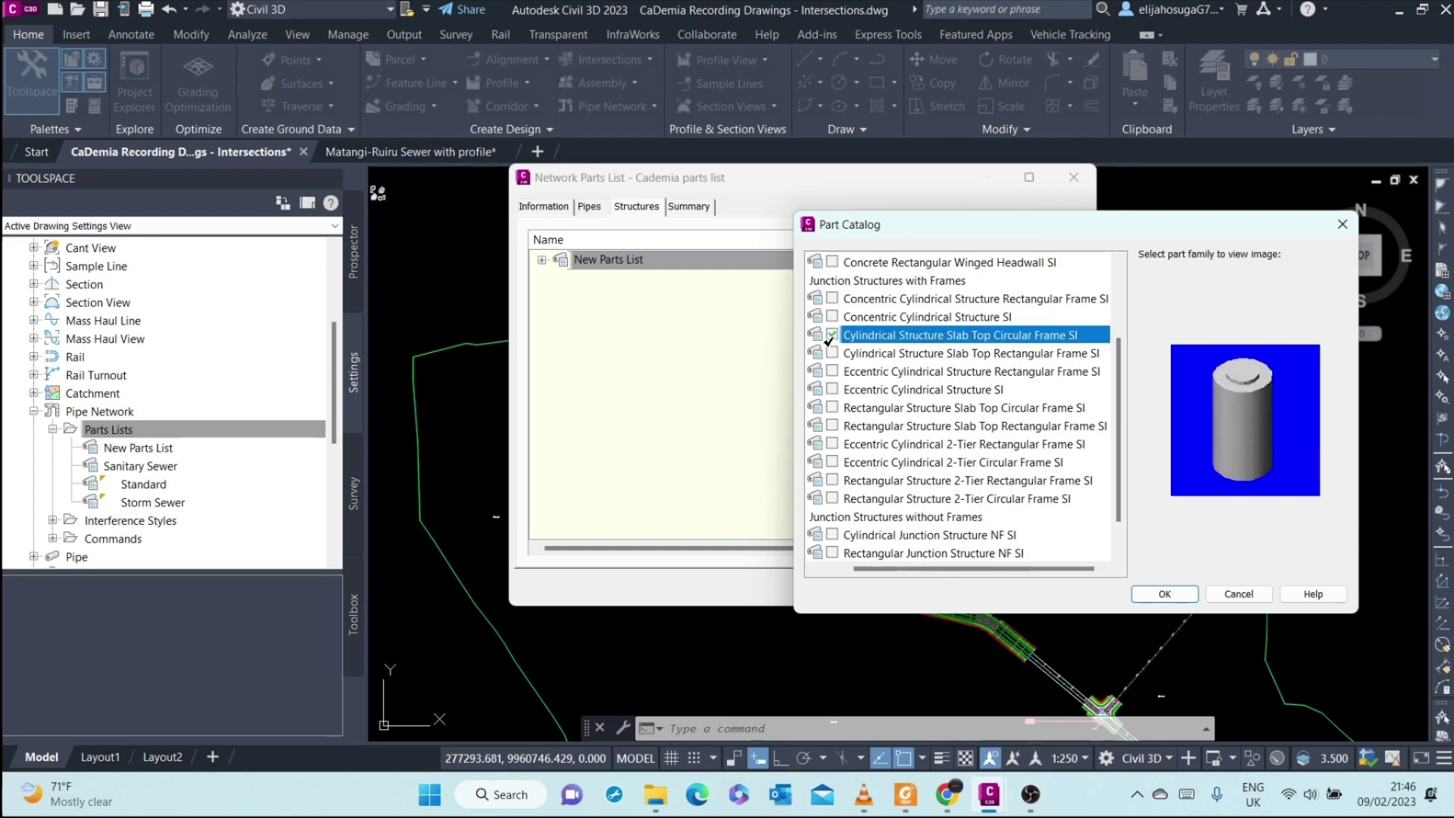
{"action": "left_click", "coordinate": [970, 353]}
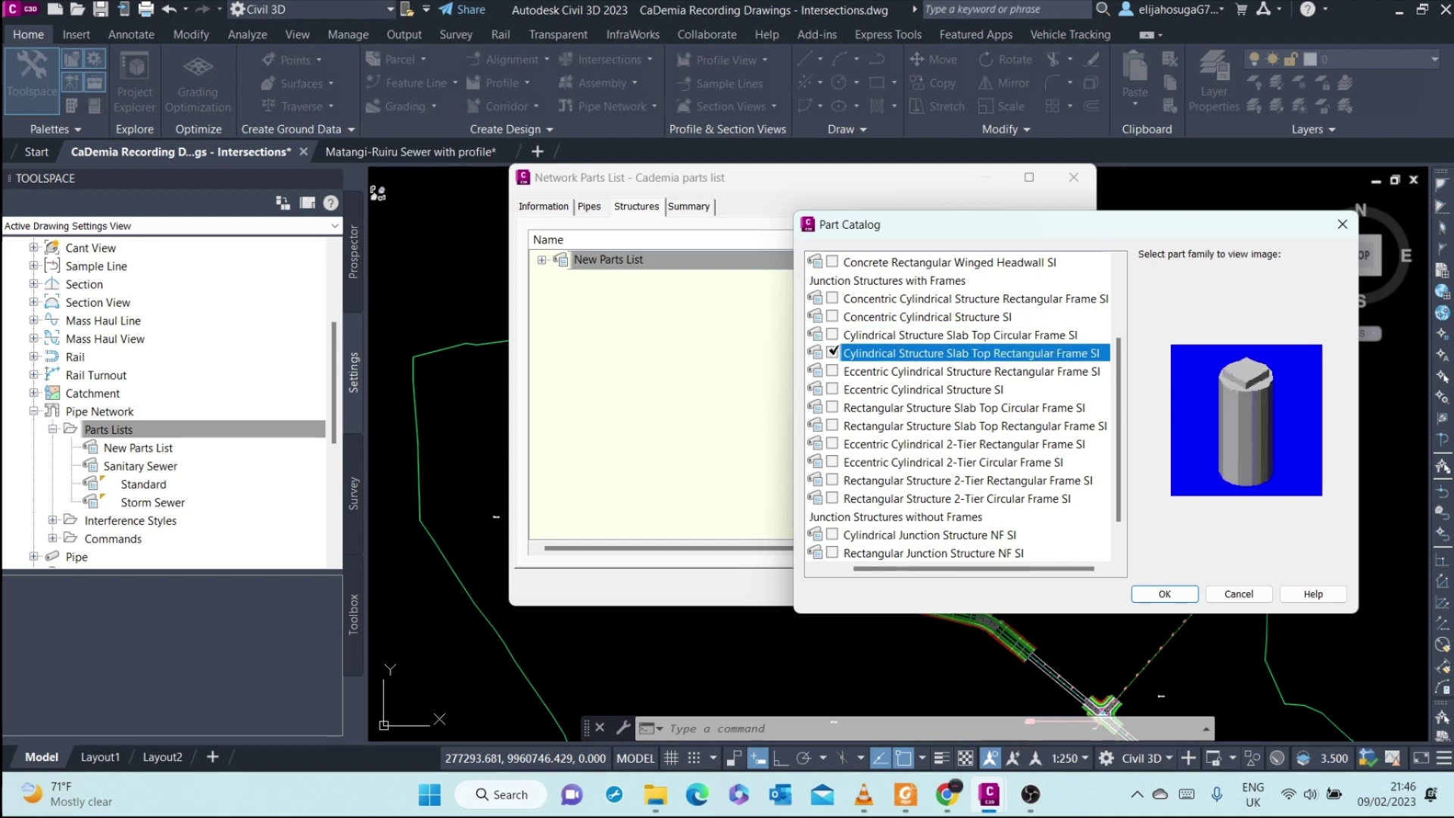
{"action": "left_click", "coordinate": [833, 370]}
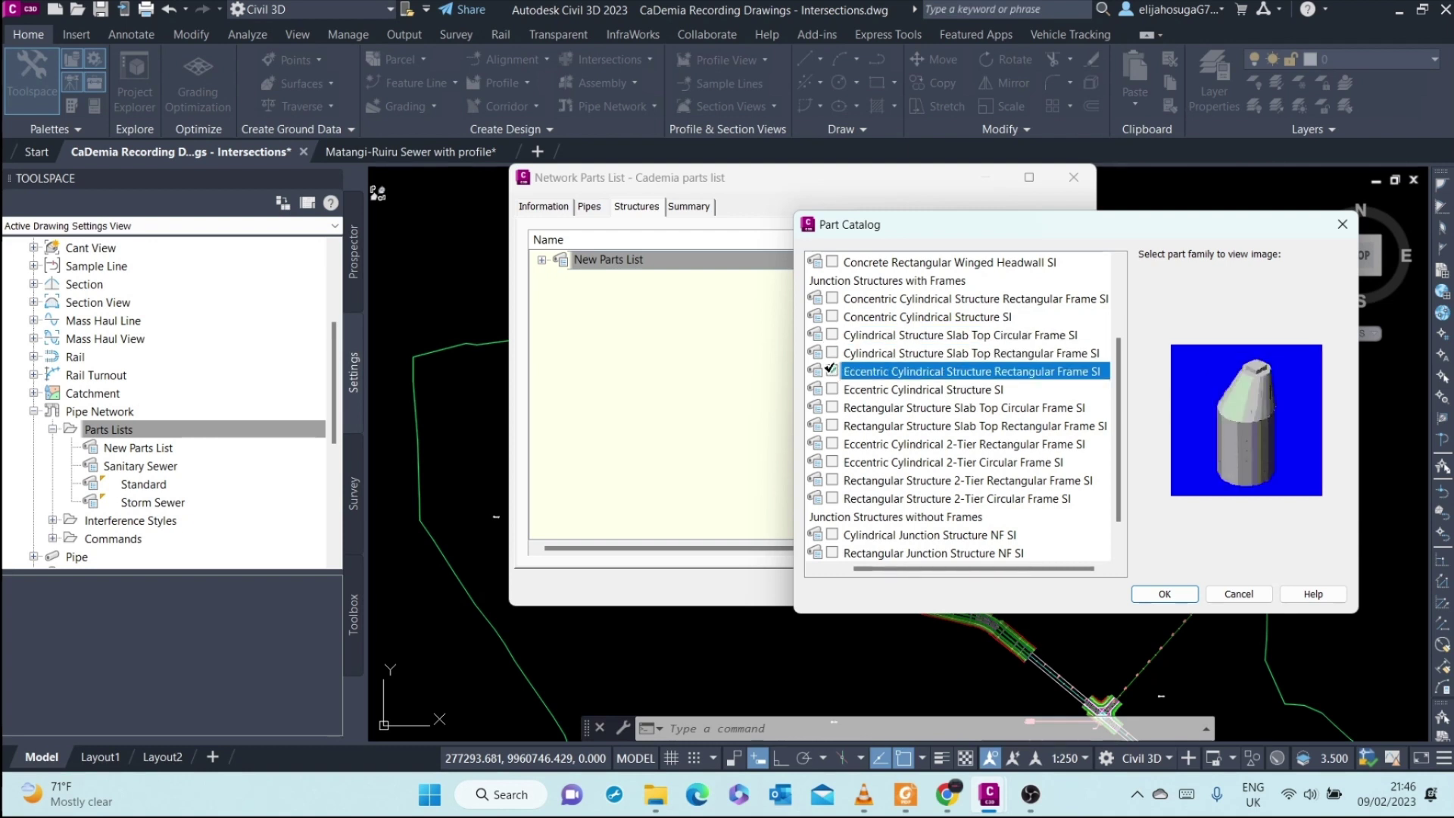
{"action": "left_click", "coordinate": [833, 388]}
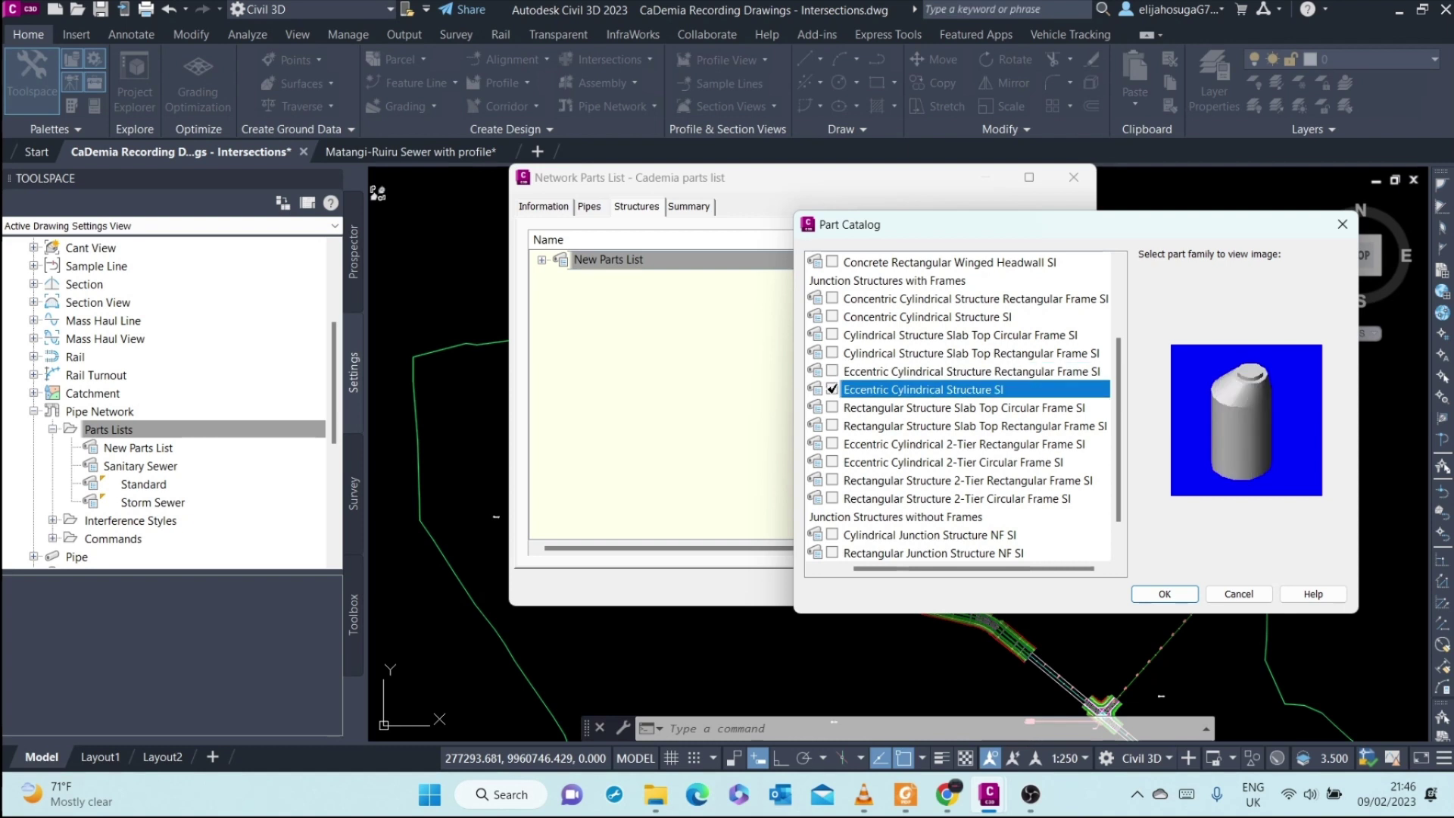
{"action": "left_click", "coordinate": [833, 407]}
{"action": "left_click", "coordinate": [832, 426]}
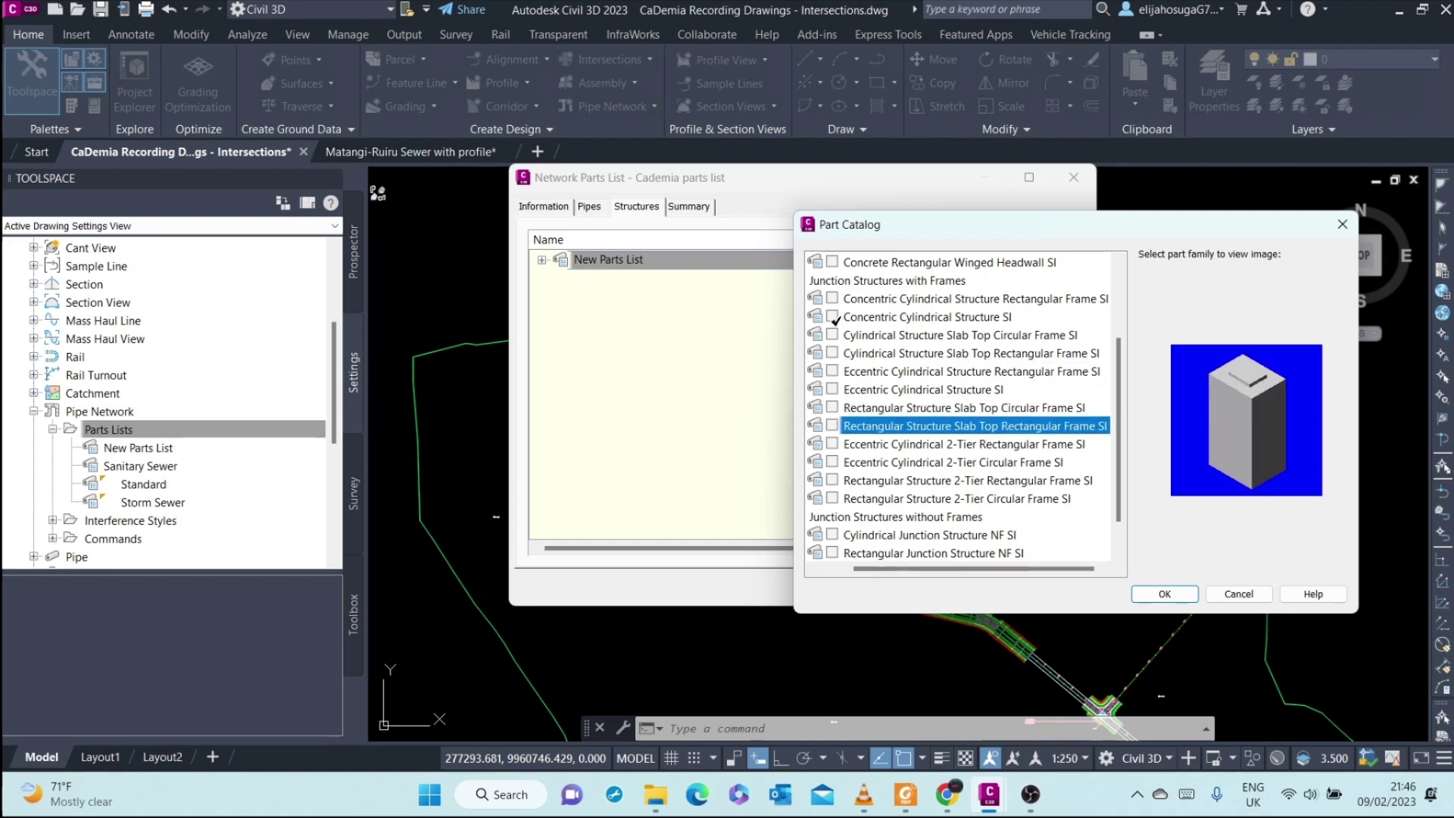
{"action": "left_click", "coordinate": [833, 316]}
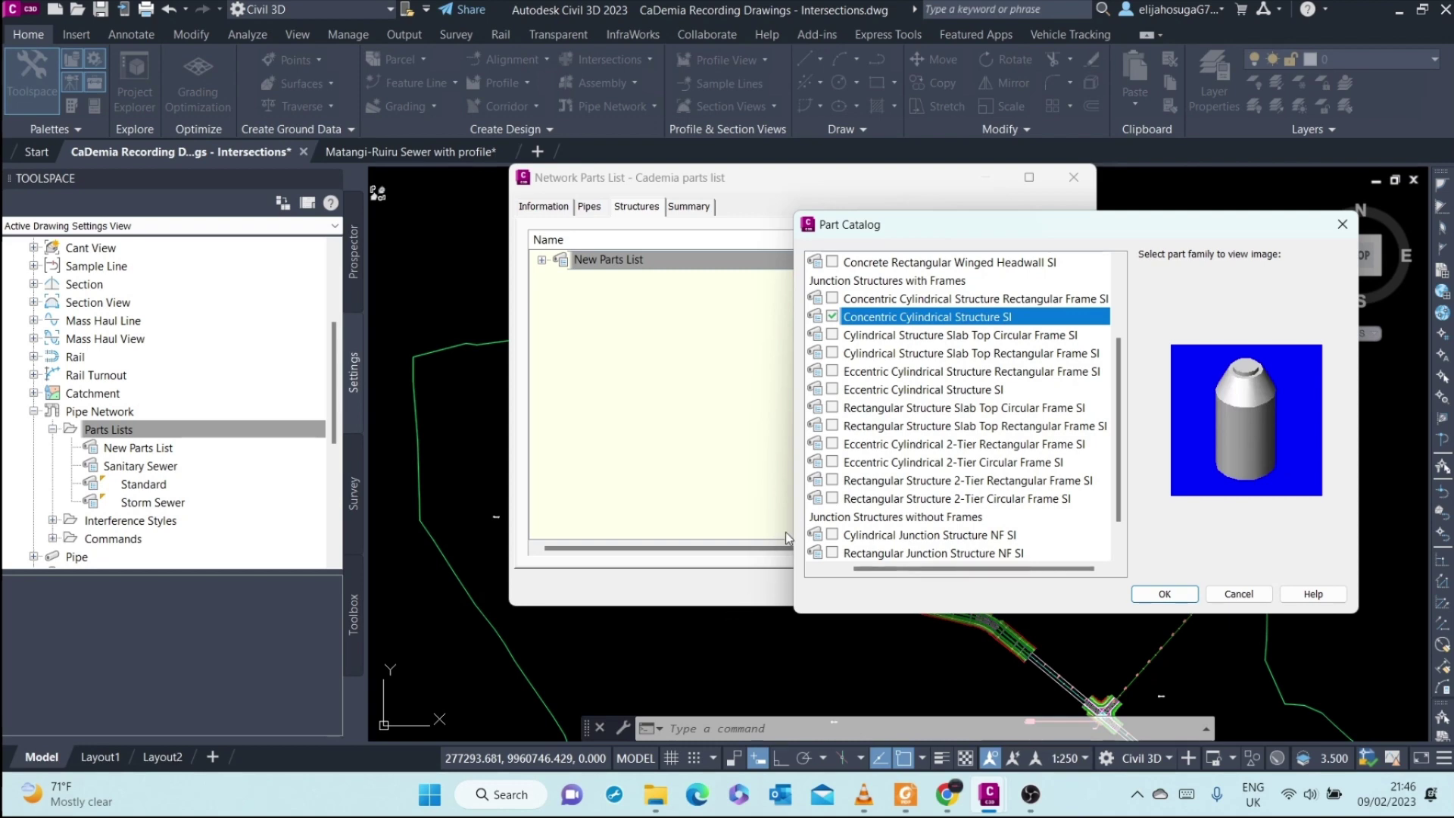
{"action": "left_click", "coordinate": [1156, 596]}
Open the Part Size Creator for the Concentric Cylindrical Structure SI family
{"action": "left_click", "coordinate": [542, 261]}
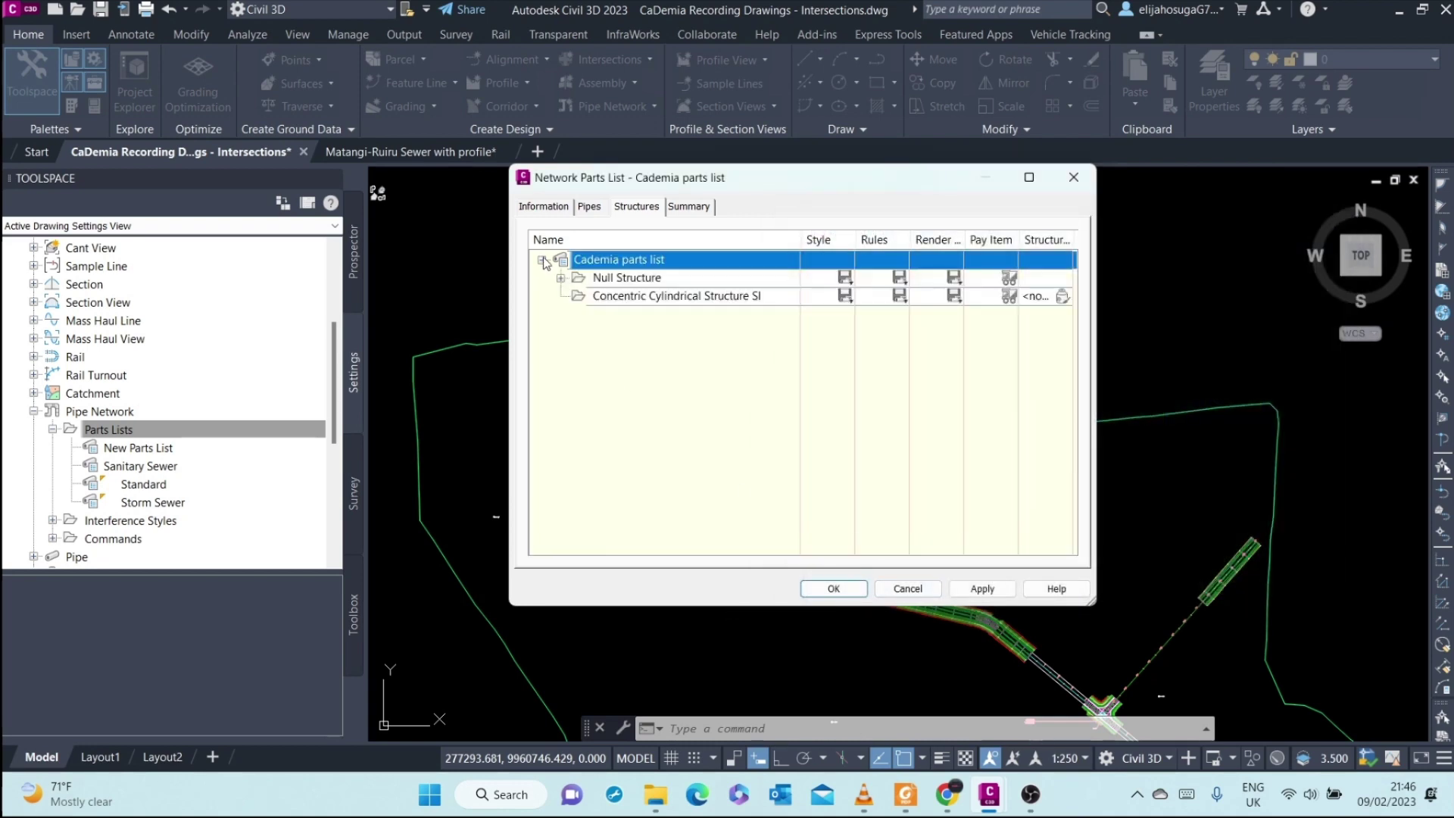
{"action": "right_click", "coordinate": [646, 297]}
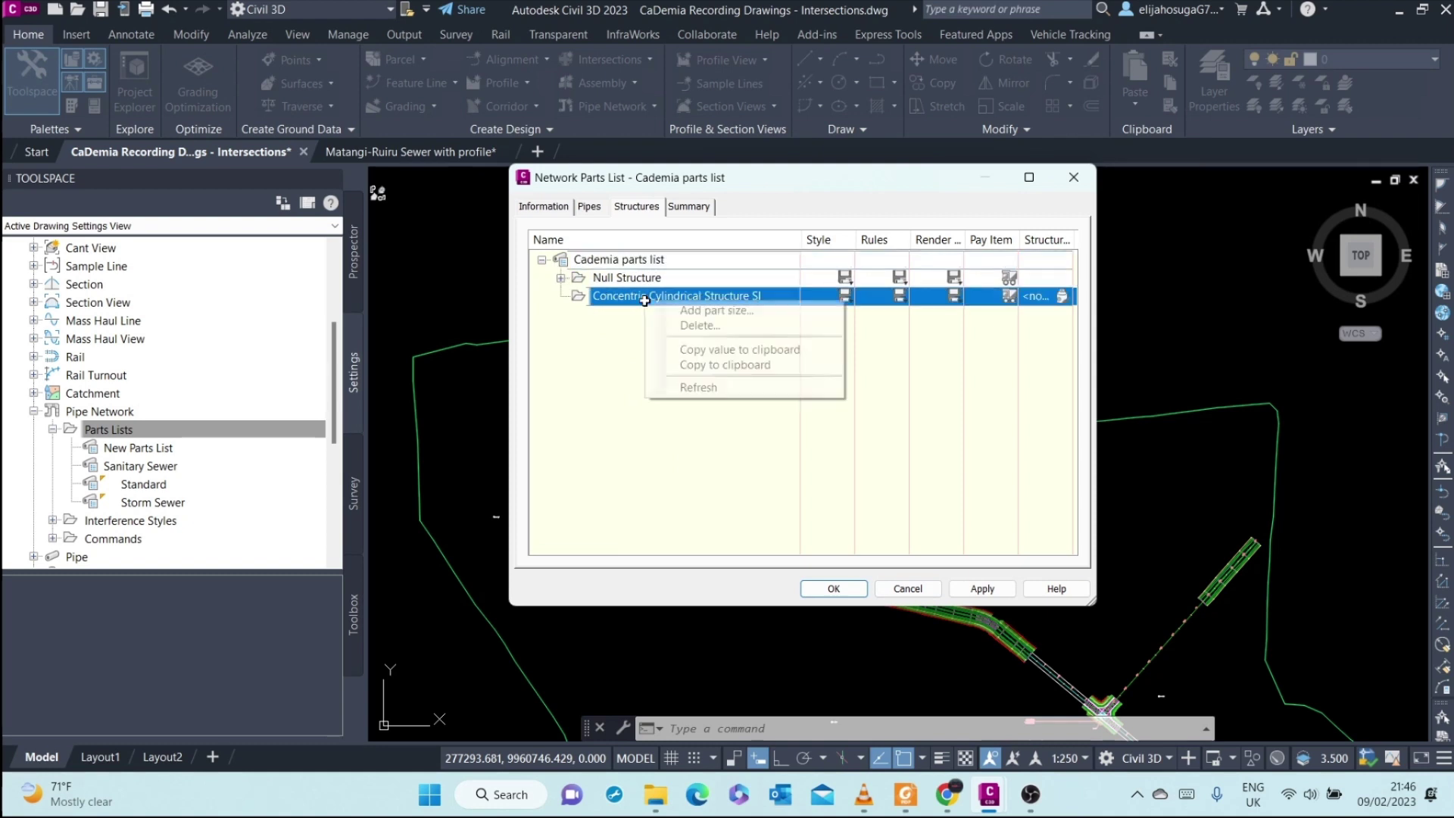
{"action": "left_click", "coordinate": [692, 310]}
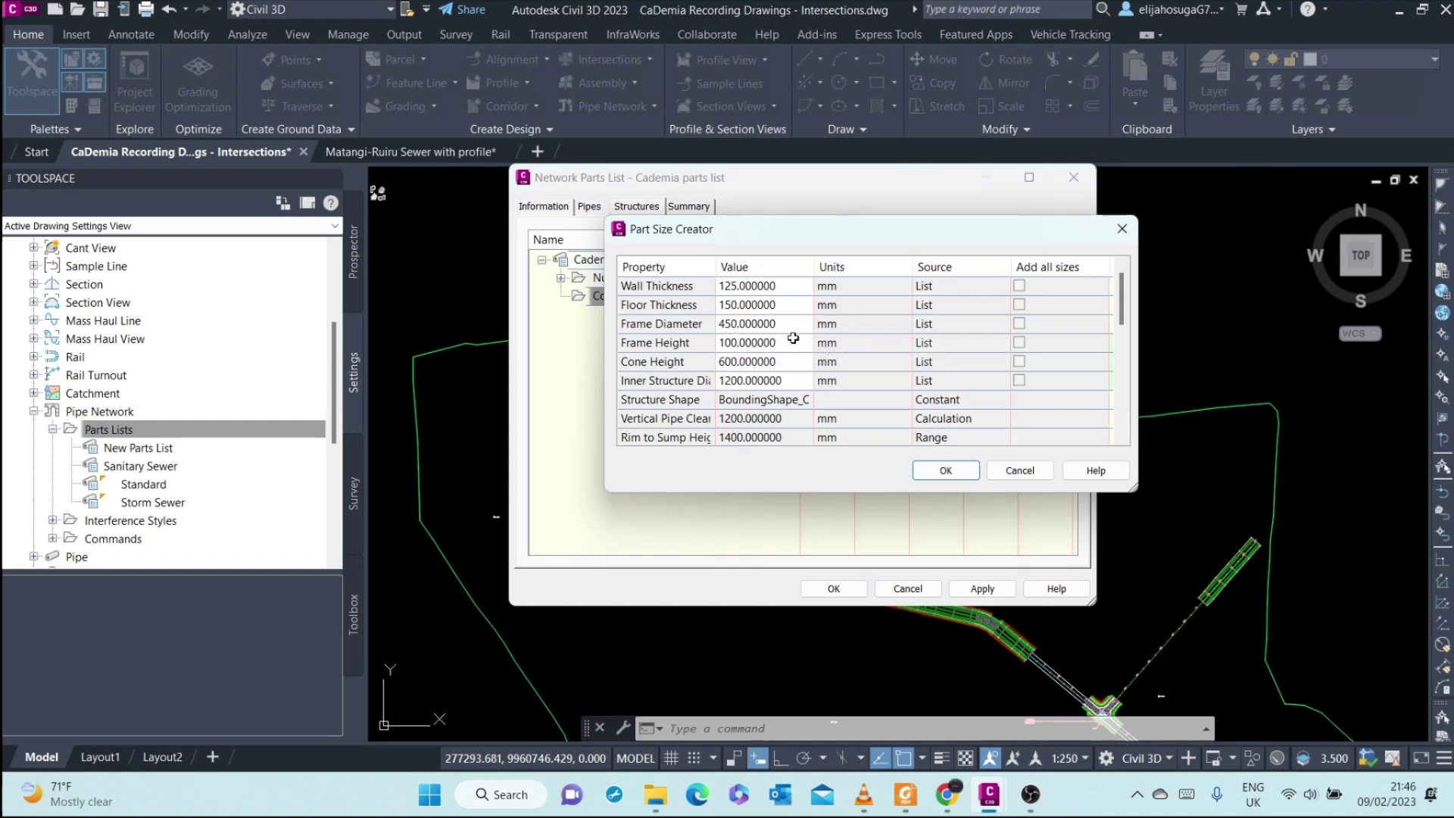
{"action": "scroll", "coordinate": [793, 342], "scroll_direction": "down", "scroll_amount": 2}
{"action": "scroll", "coordinate": [793, 343], "scroll_direction": "up", "scroll_amount": 2}
{"action": "scroll", "coordinate": [793, 343], "scroll_direction": "down", "scroll_amount": 5}
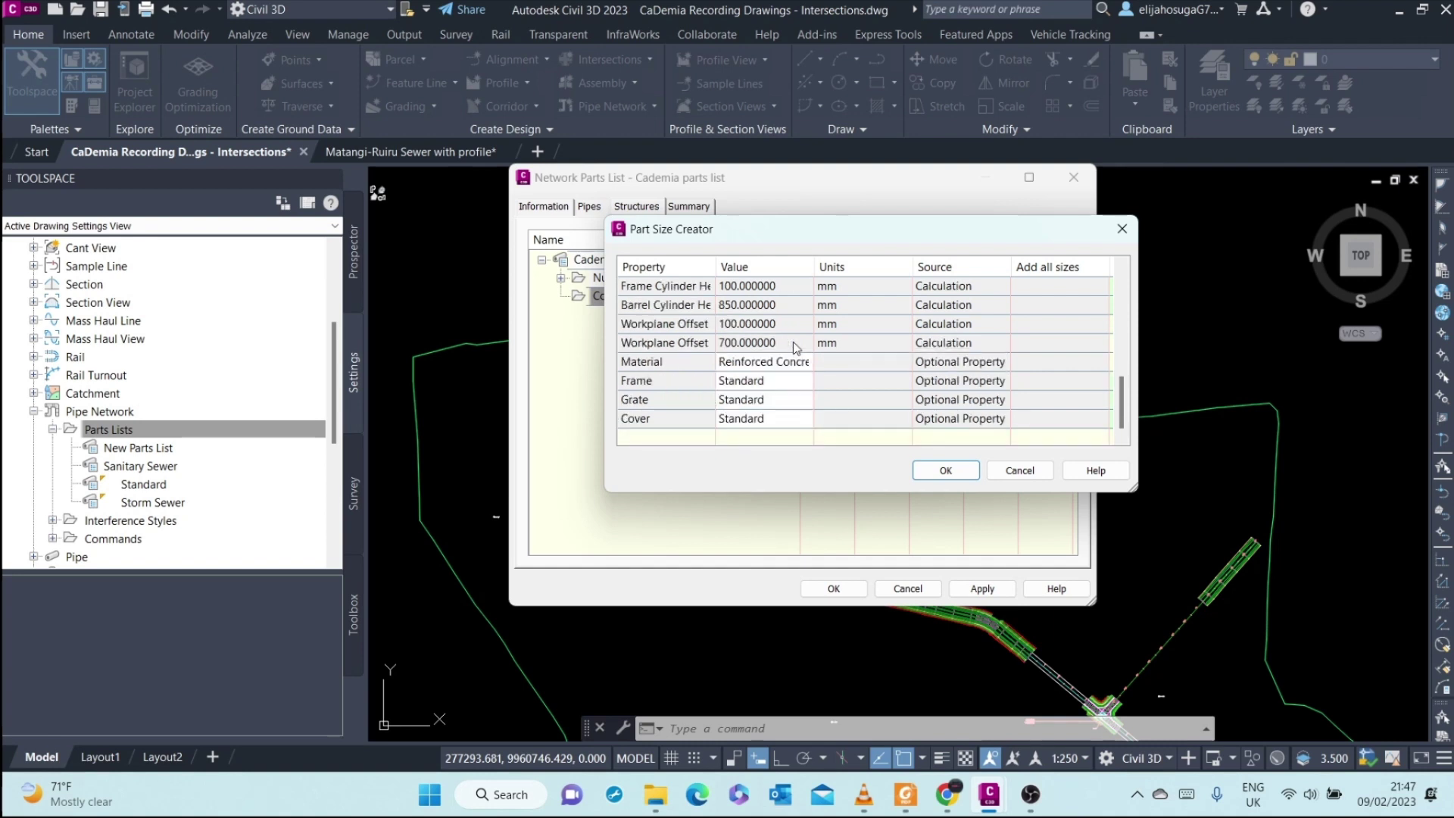
{"action": "scroll", "coordinate": [793, 343], "scroll_direction": "up", "scroll_amount": 5}
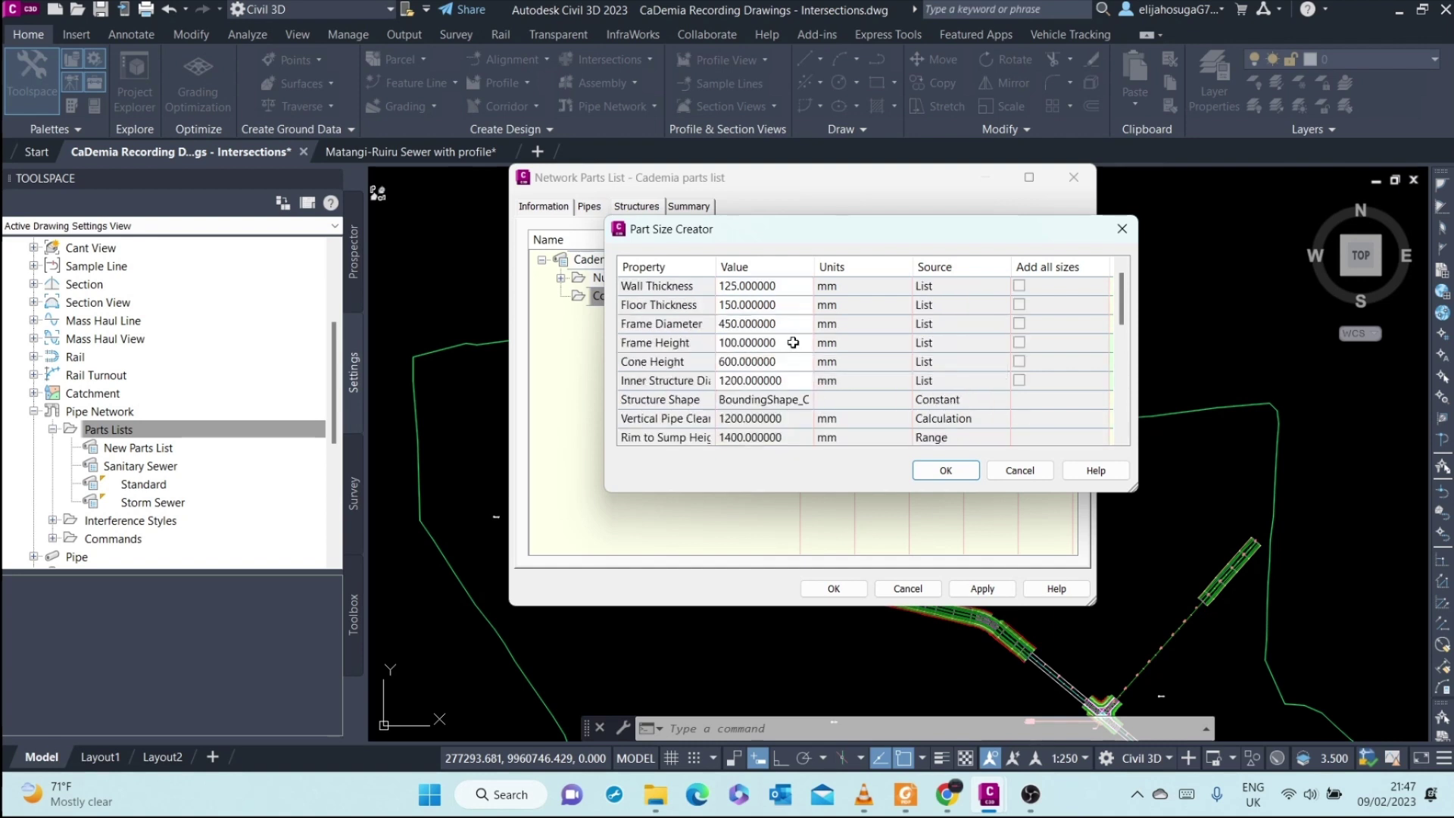
Keep Frame Diameter at 450 and set Inner Structure Diameter to 1500, then confirm
{"action": "left_click", "coordinate": [748, 323]}
{"action": "left_click", "coordinate": [803, 324]}
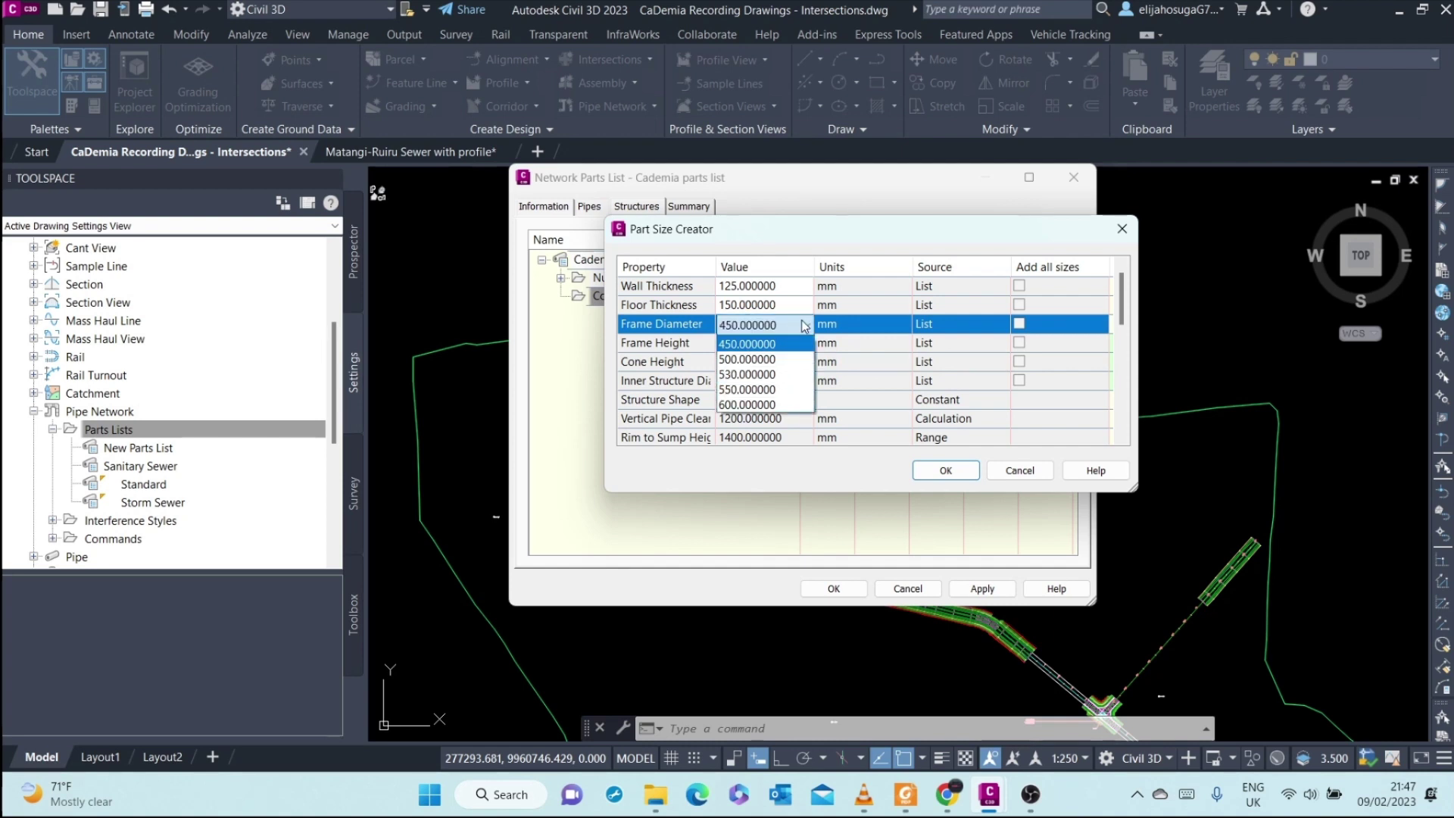
{"action": "left_click", "coordinate": [802, 319]}
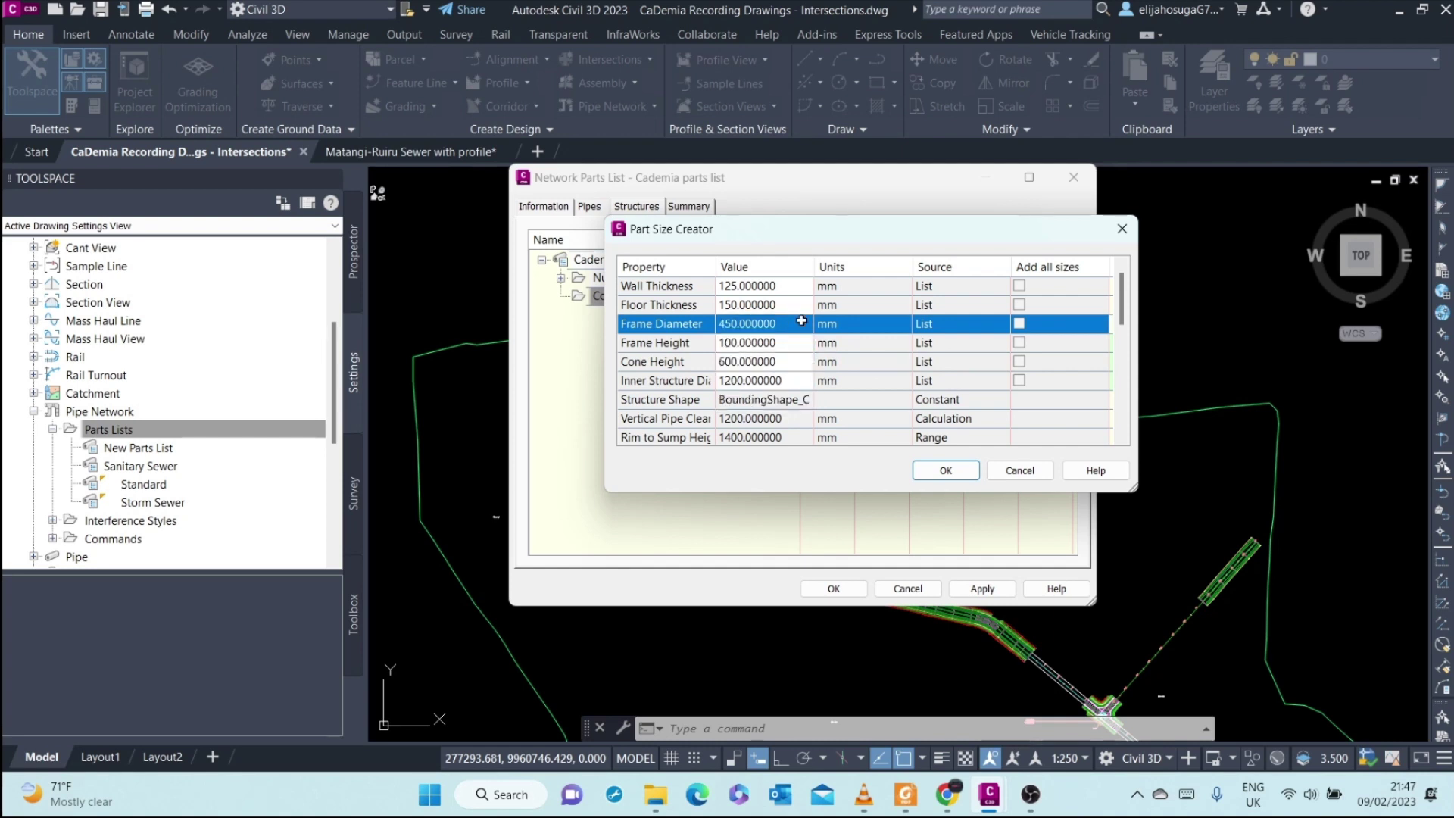
{"action": "left_click", "coordinate": [780, 381]}
{"action": "left_click", "coordinate": [804, 381]}
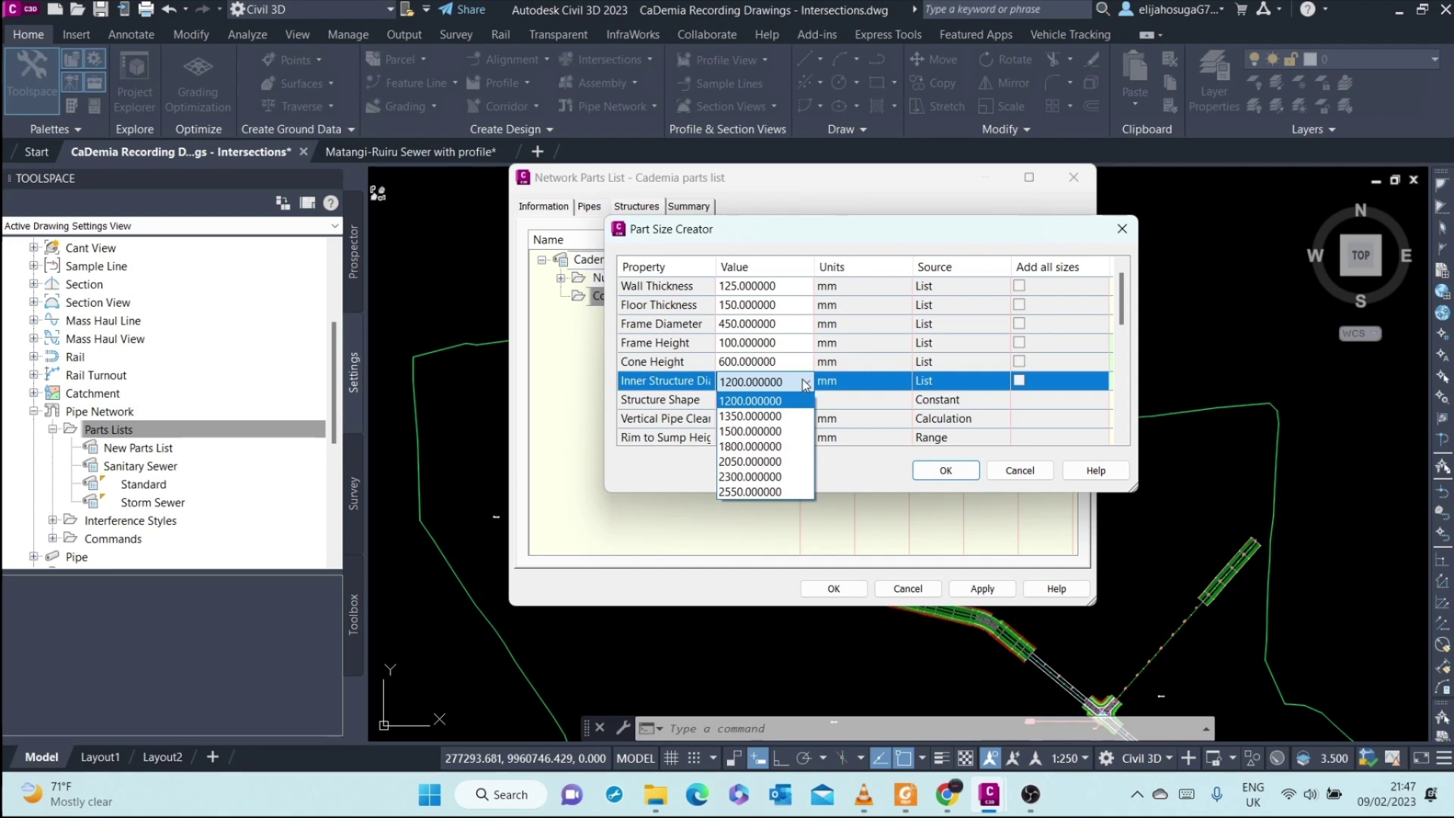
{"action": "left_click", "coordinate": [756, 431]}
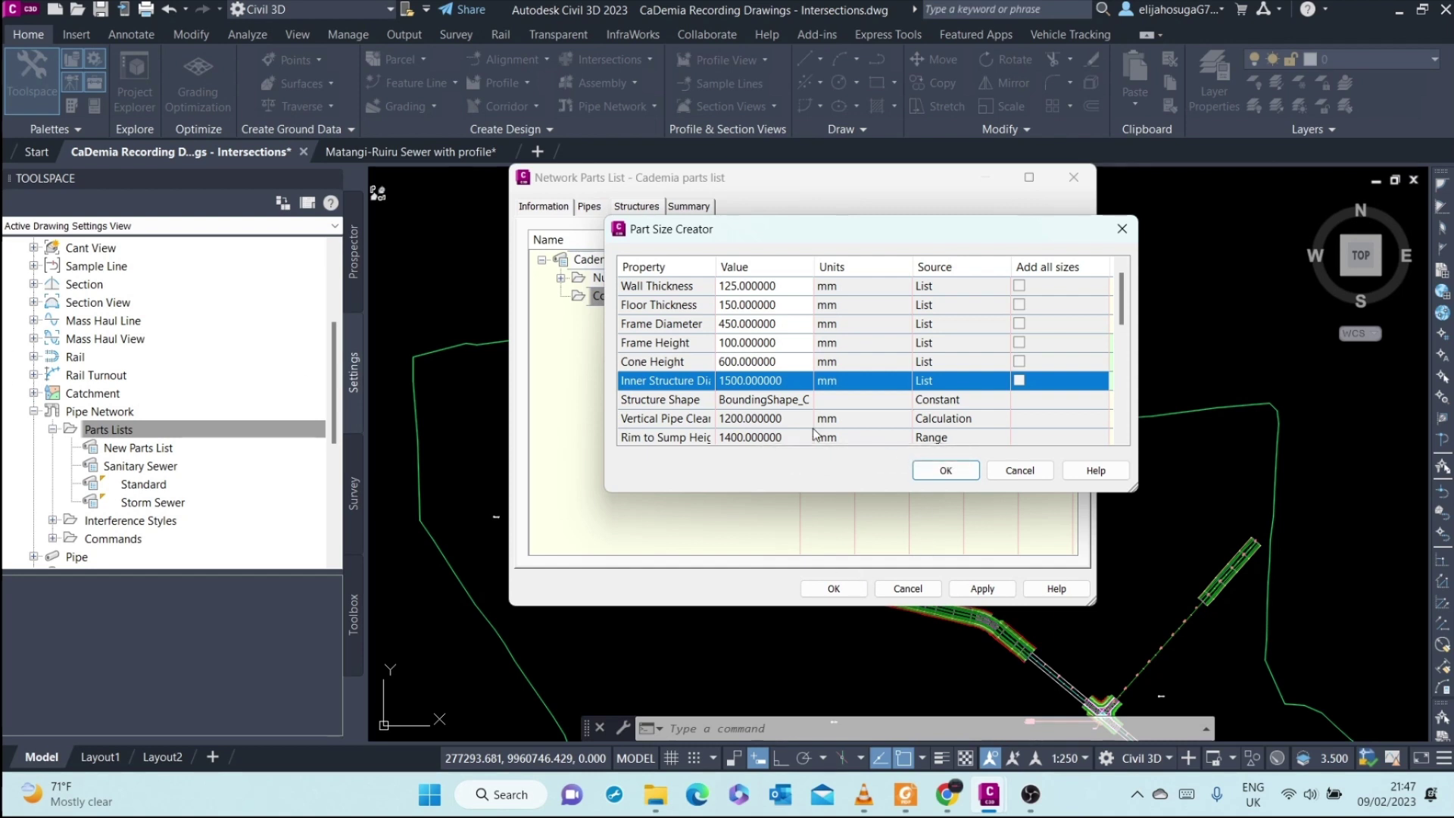
{"action": "scroll", "coordinate": [772, 369], "scroll_direction": "down", "scroll_amount": 5}
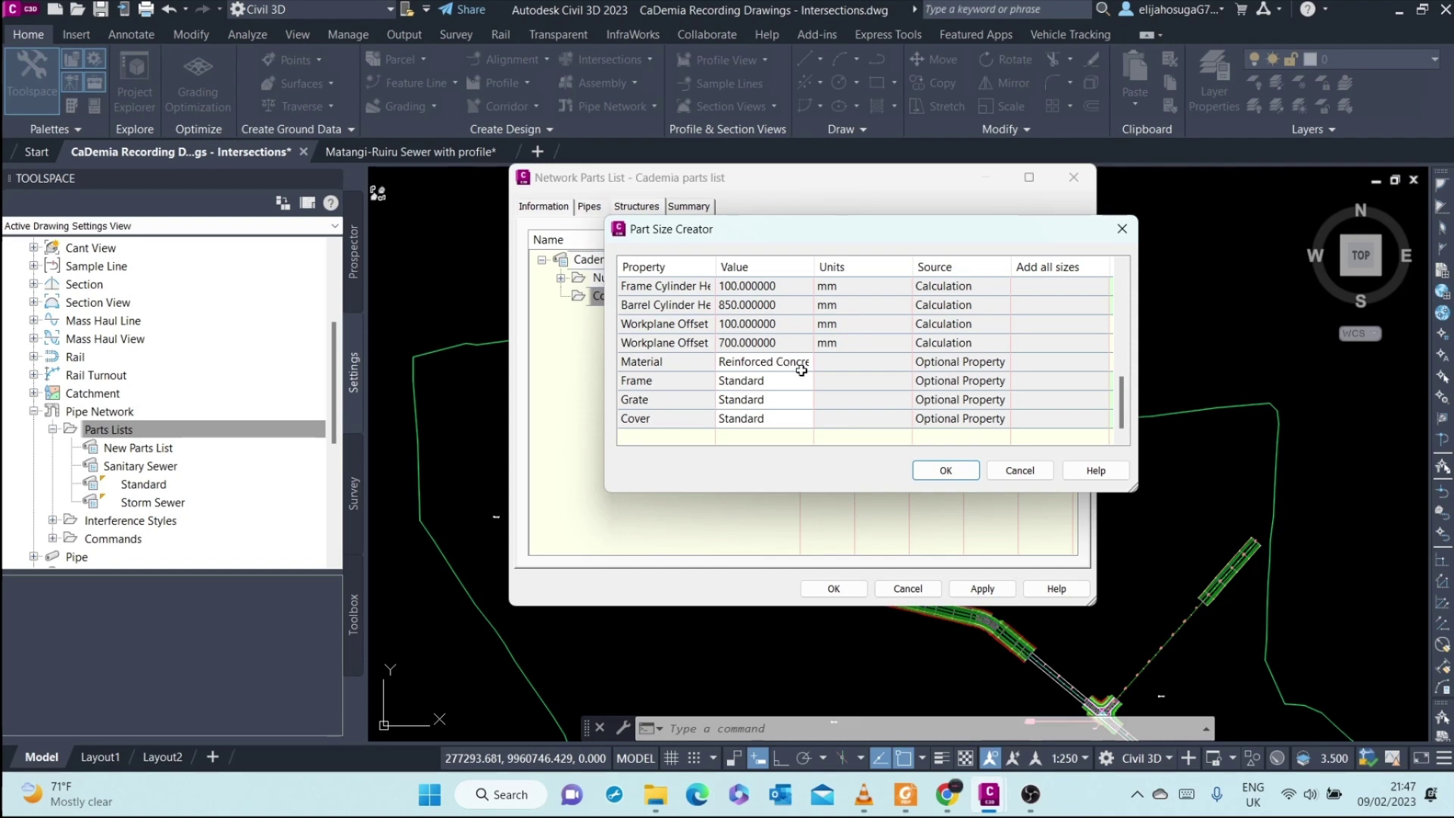
{"action": "scroll", "coordinate": [821, 376], "scroll_direction": "up", "scroll_amount": 5}
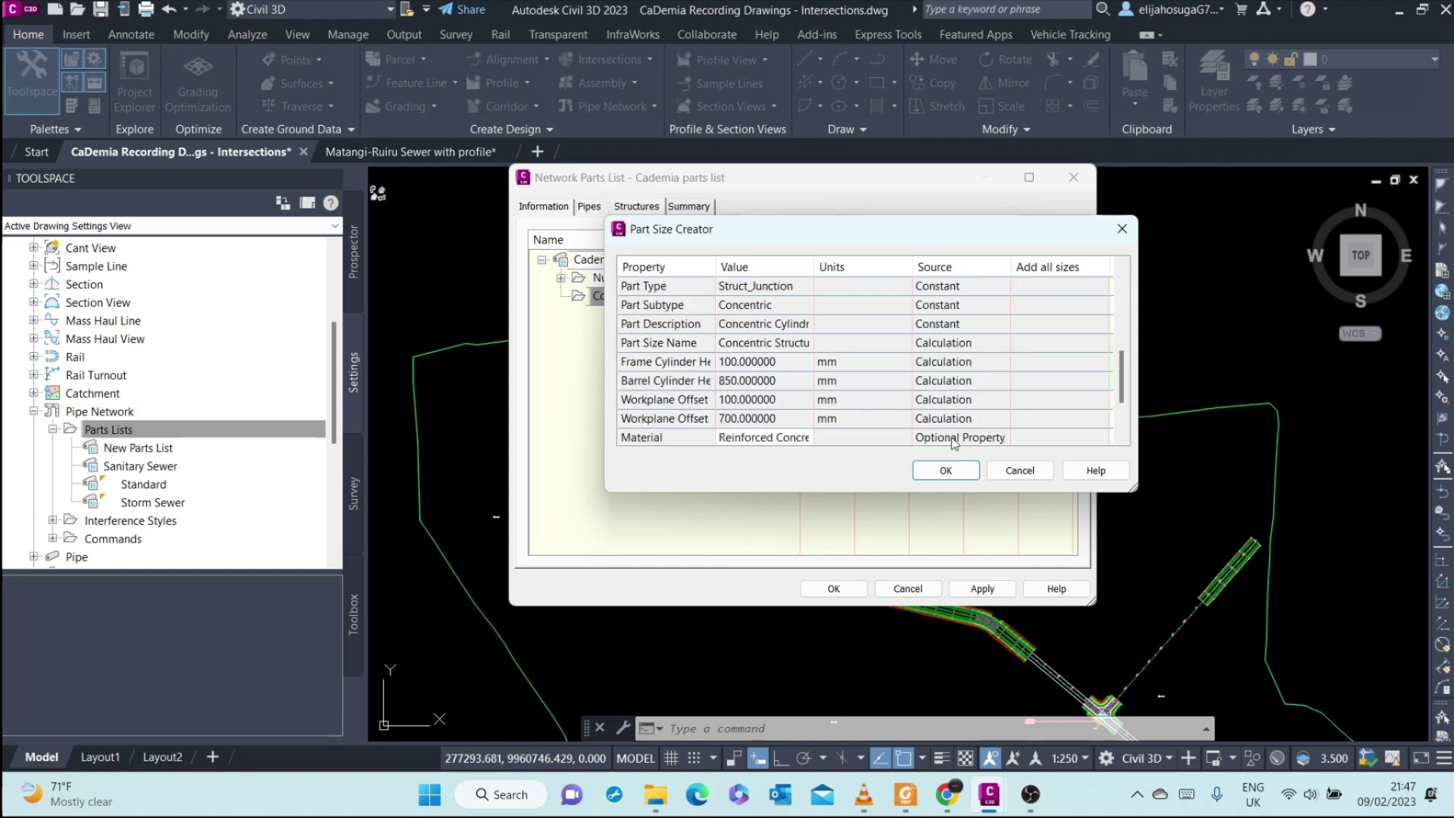
{"action": "left_click", "coordinate": [946, 471]}
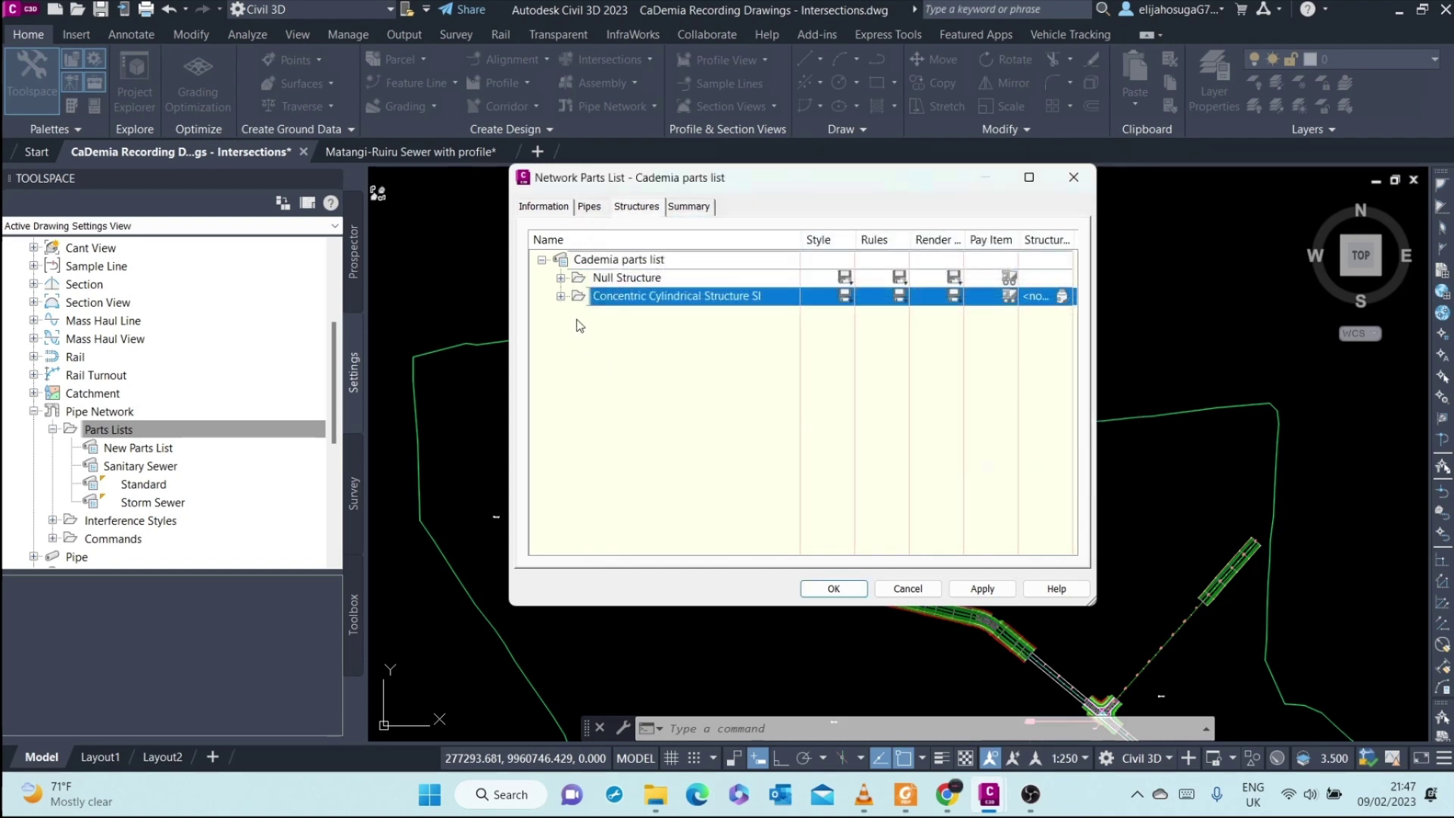
Add an 1800 mm inner-diameter size to the concentric structure family
{"action": "left_click", "coordinate": [561, 296]}
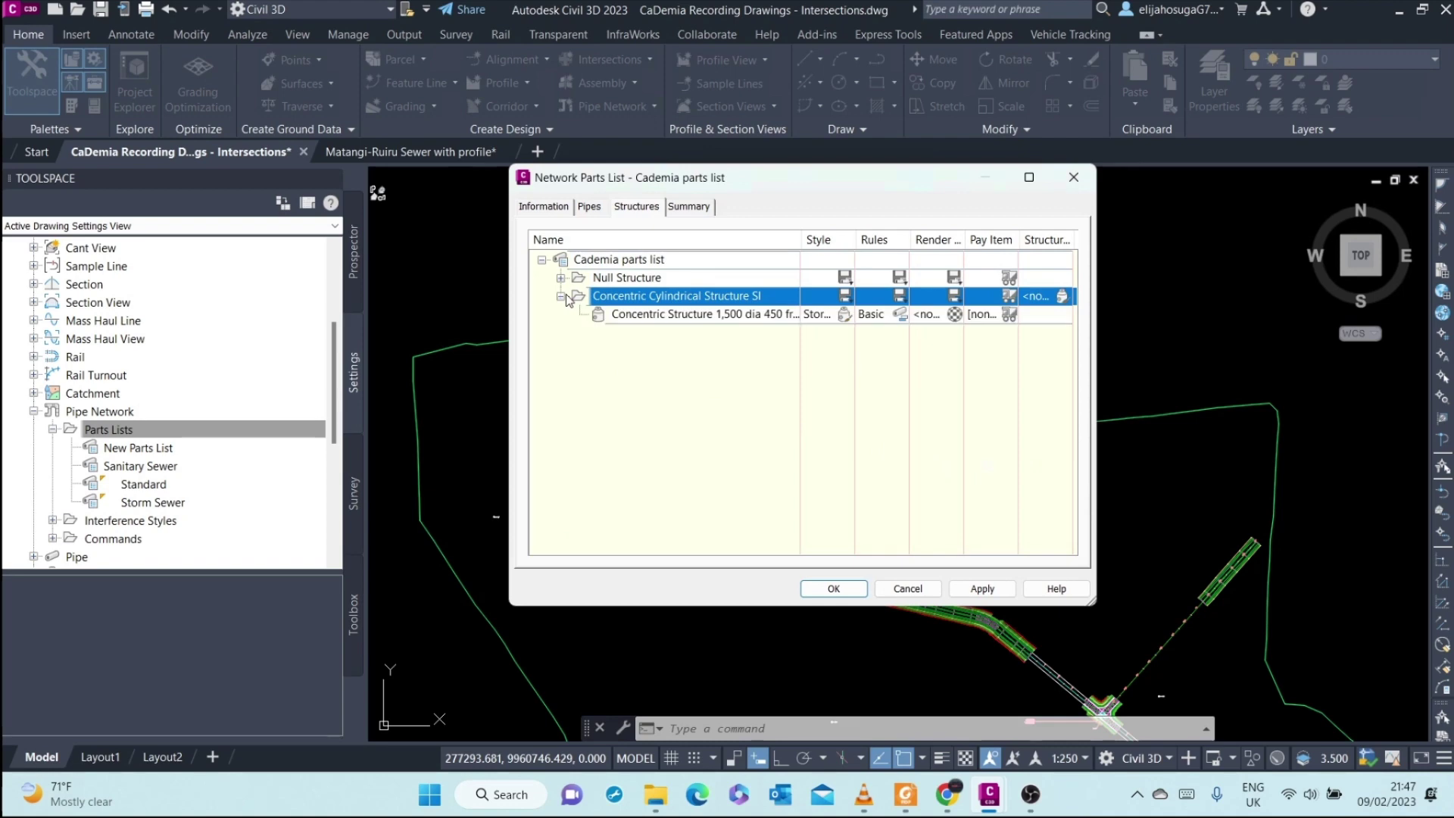
{"action": "right_click", "coordinate": [694, 297]}
{"action": "left_click", "coordinate": [741, 307]}
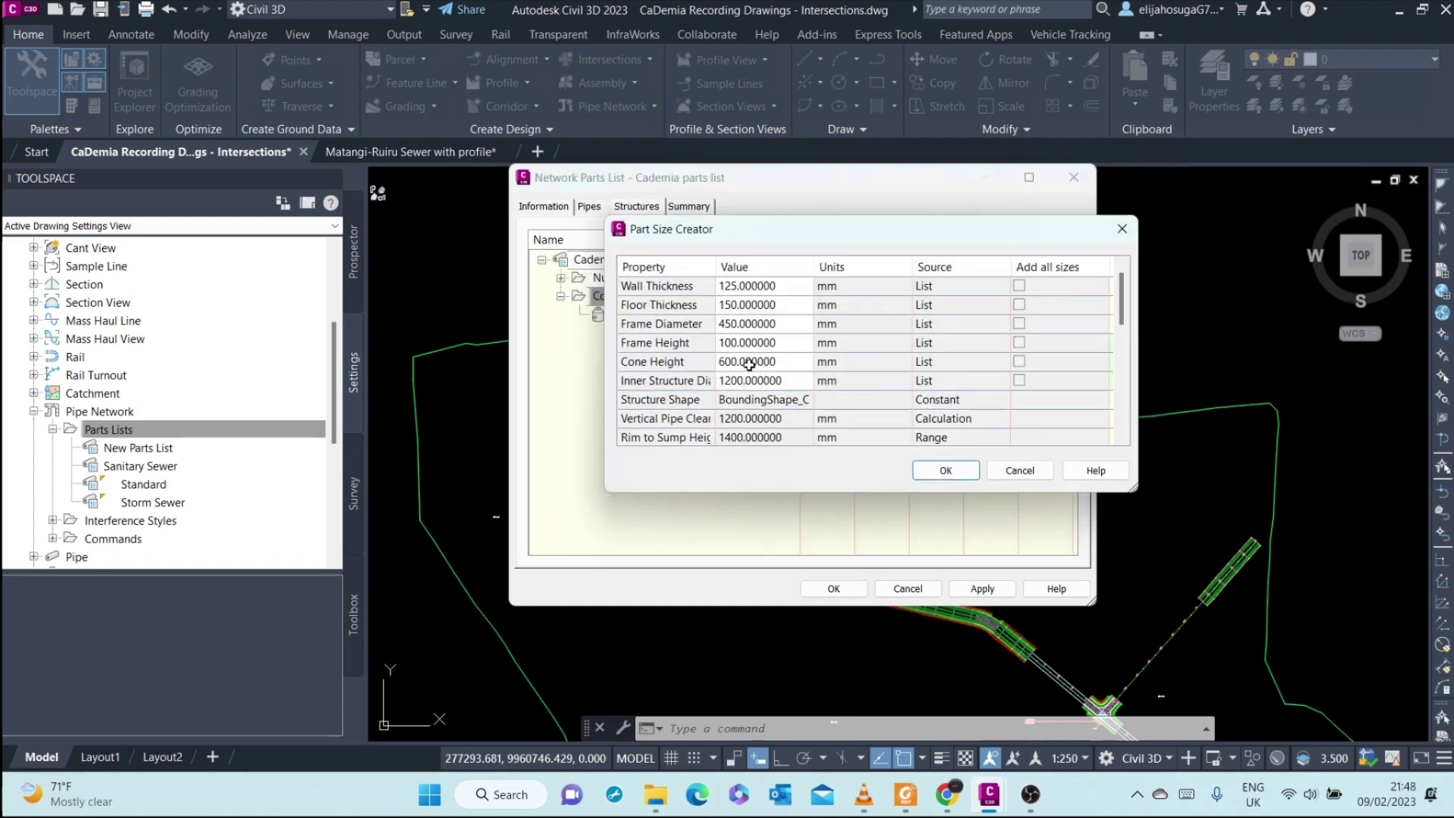
{"action": "left_click", "coordinate": [792, 380]}
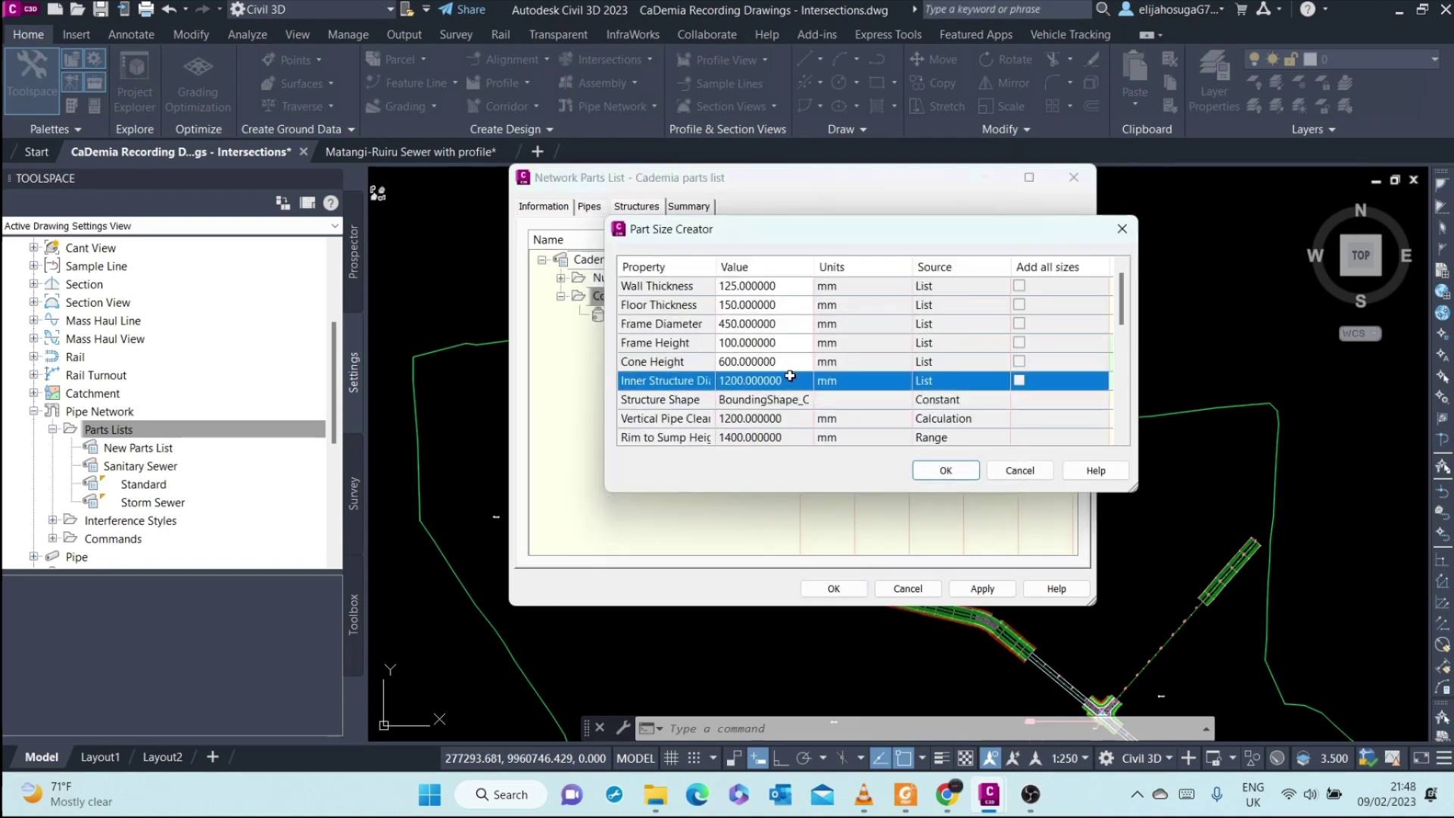
{"action": "left_click", "coordinate": [794, 383]}
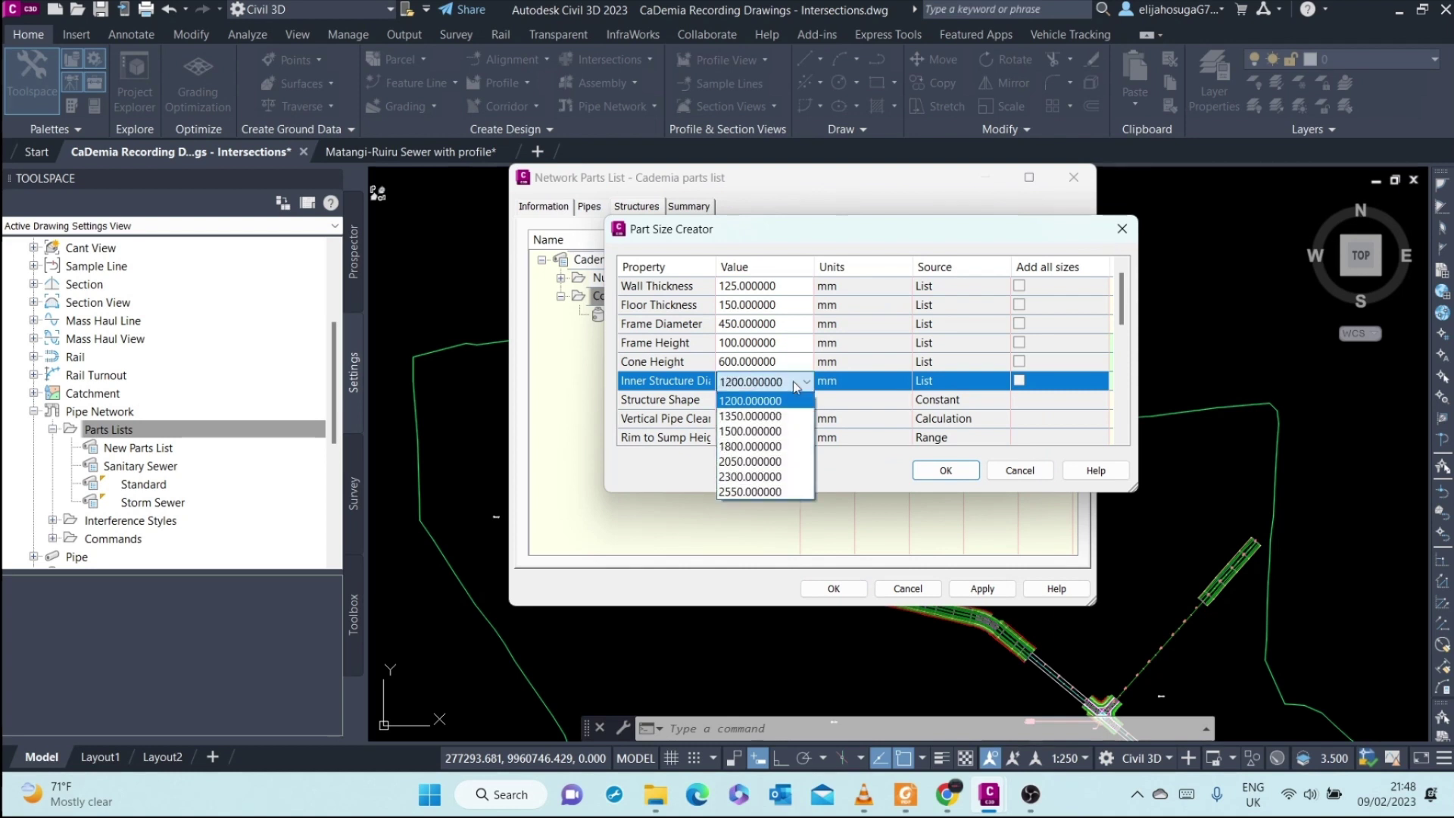
{"action": "left_click", "coordinate": [772, 446]}
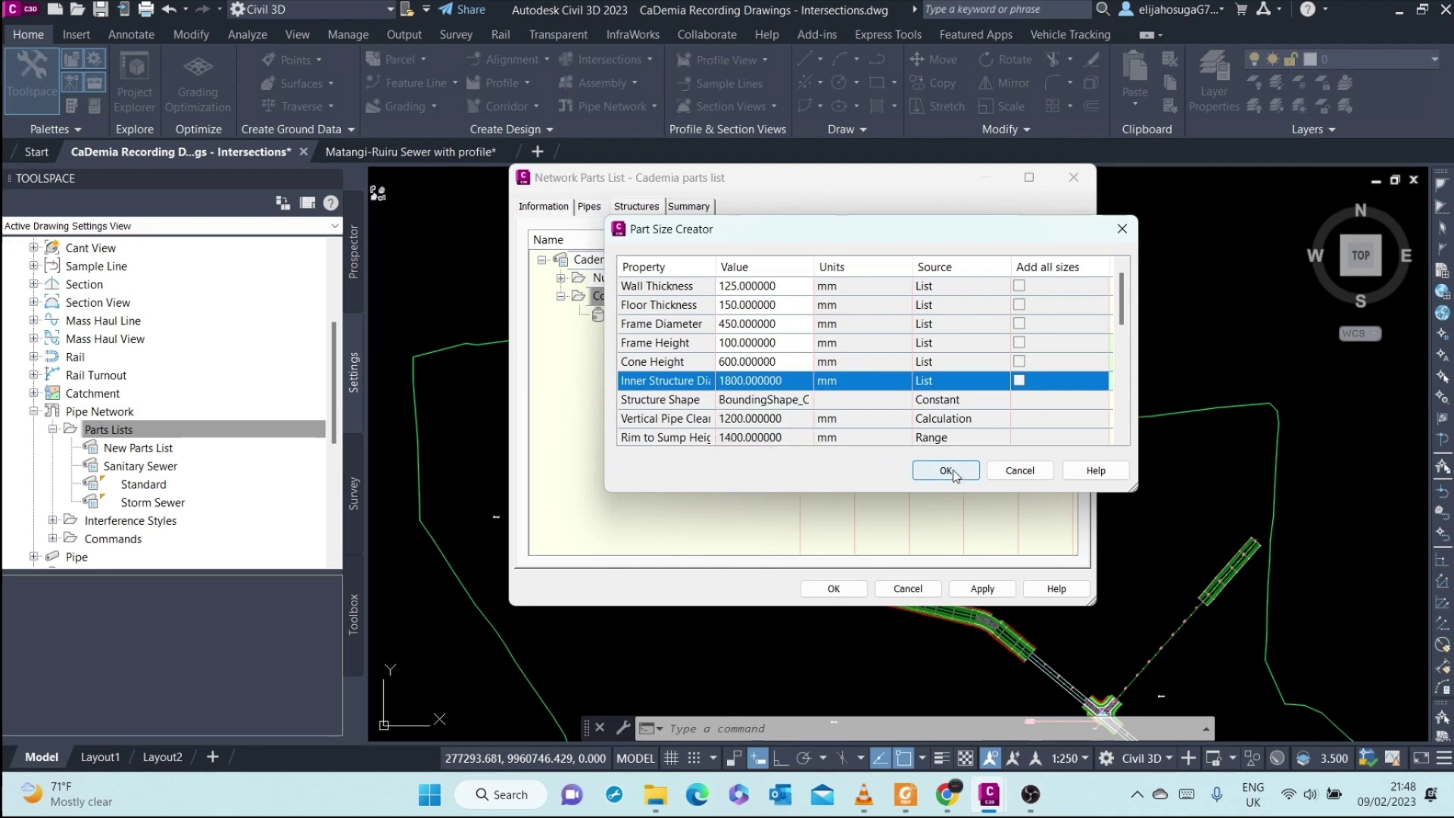
{"action": "scroll", "coordinate": [952, 474], "scroll_direction": "down", "scroll_amount": 3}
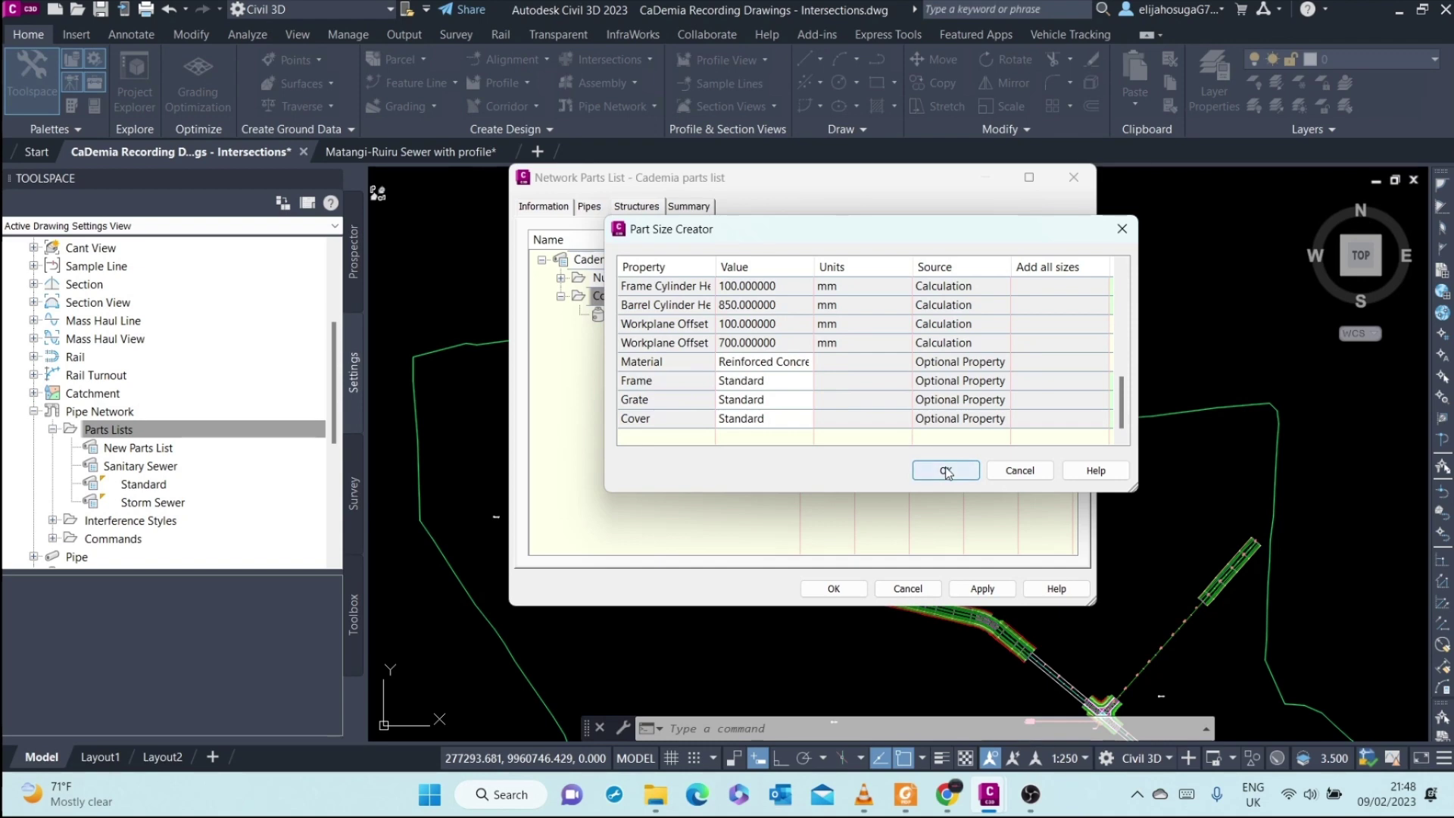
{"action": "left_click", "coordinate": [946, 471]}
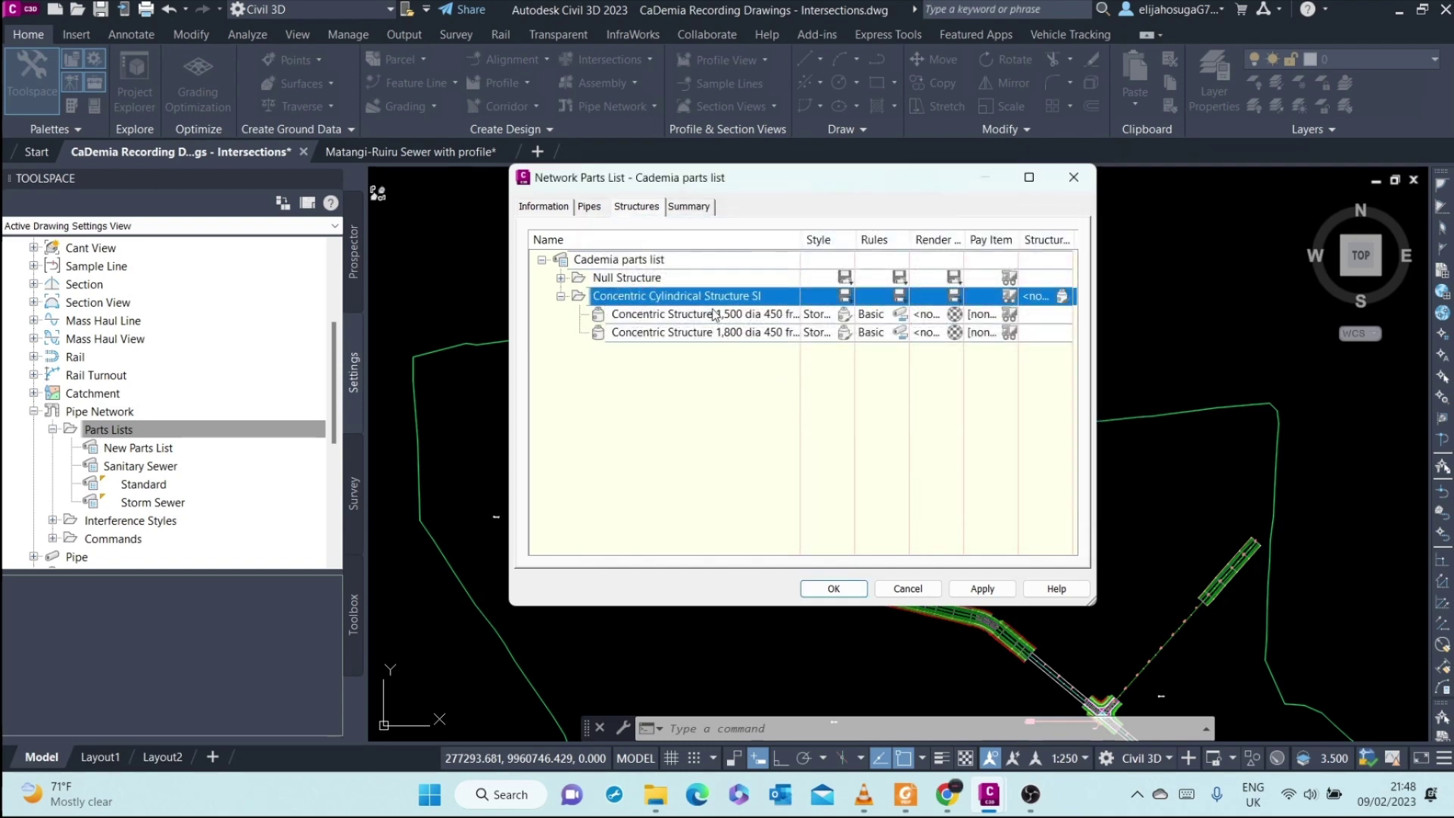
Add a 2300 mm inner-diameter size to the concentric structure family
{"action": "right_click", "coordinate": [708, 296]}
{"action": "left_click", "coordinate": [757, 305]}
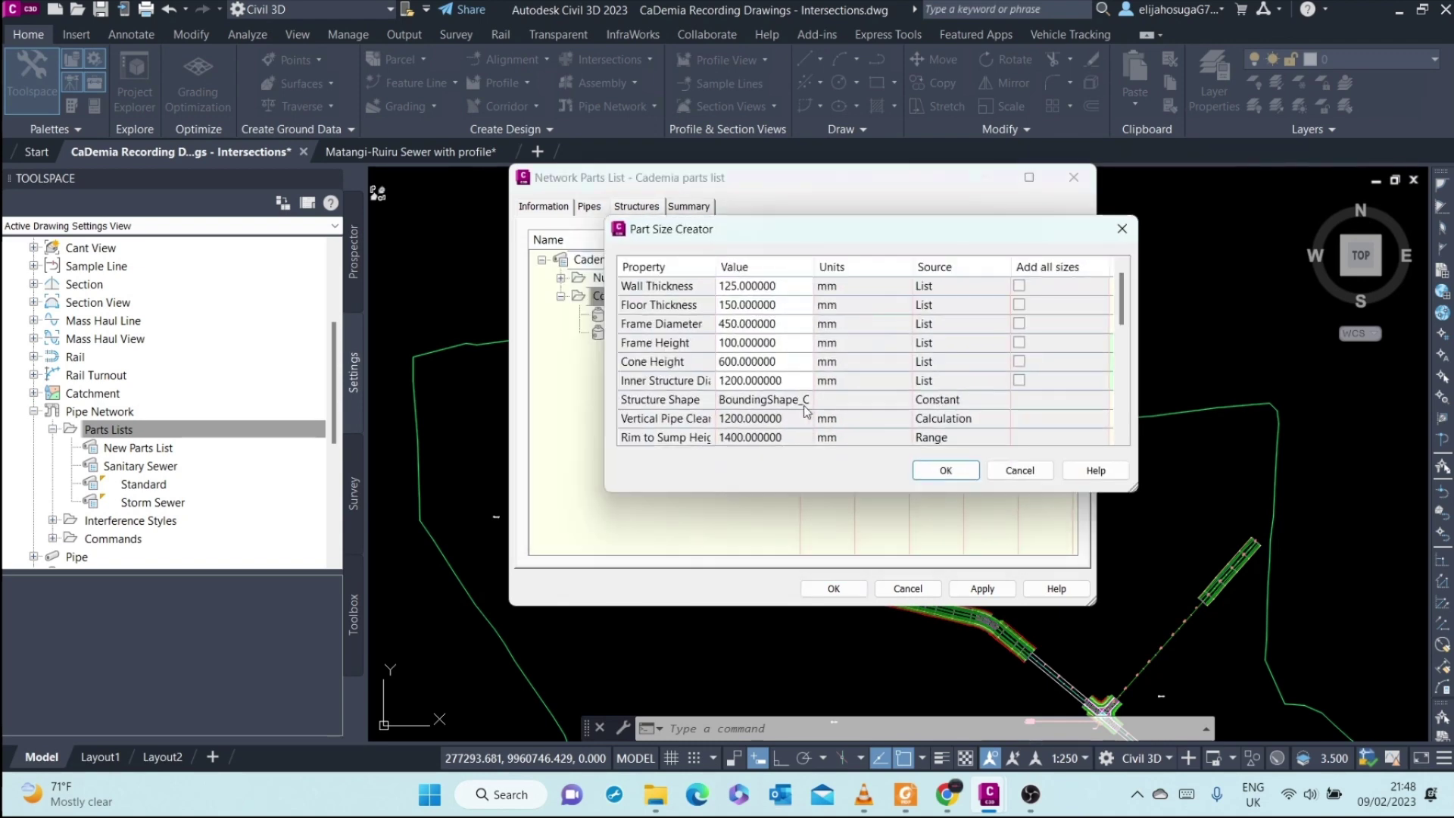
{"action": "left_click", "coordinate": [756, 380]}
{"action": "left_click", "coordinate": [756, 380]}
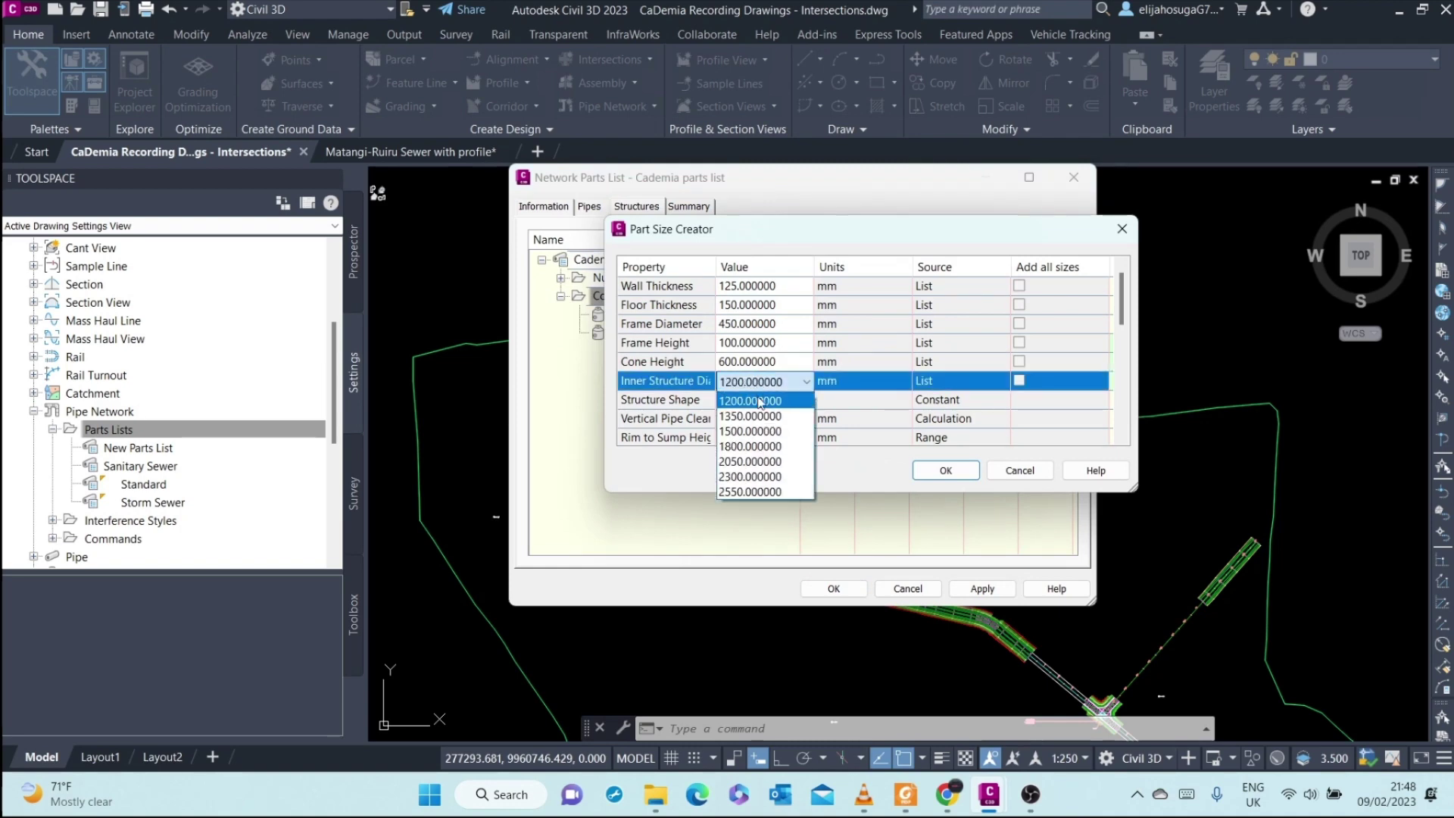
{"action": "left_click", "coordinate": [746, 477]}
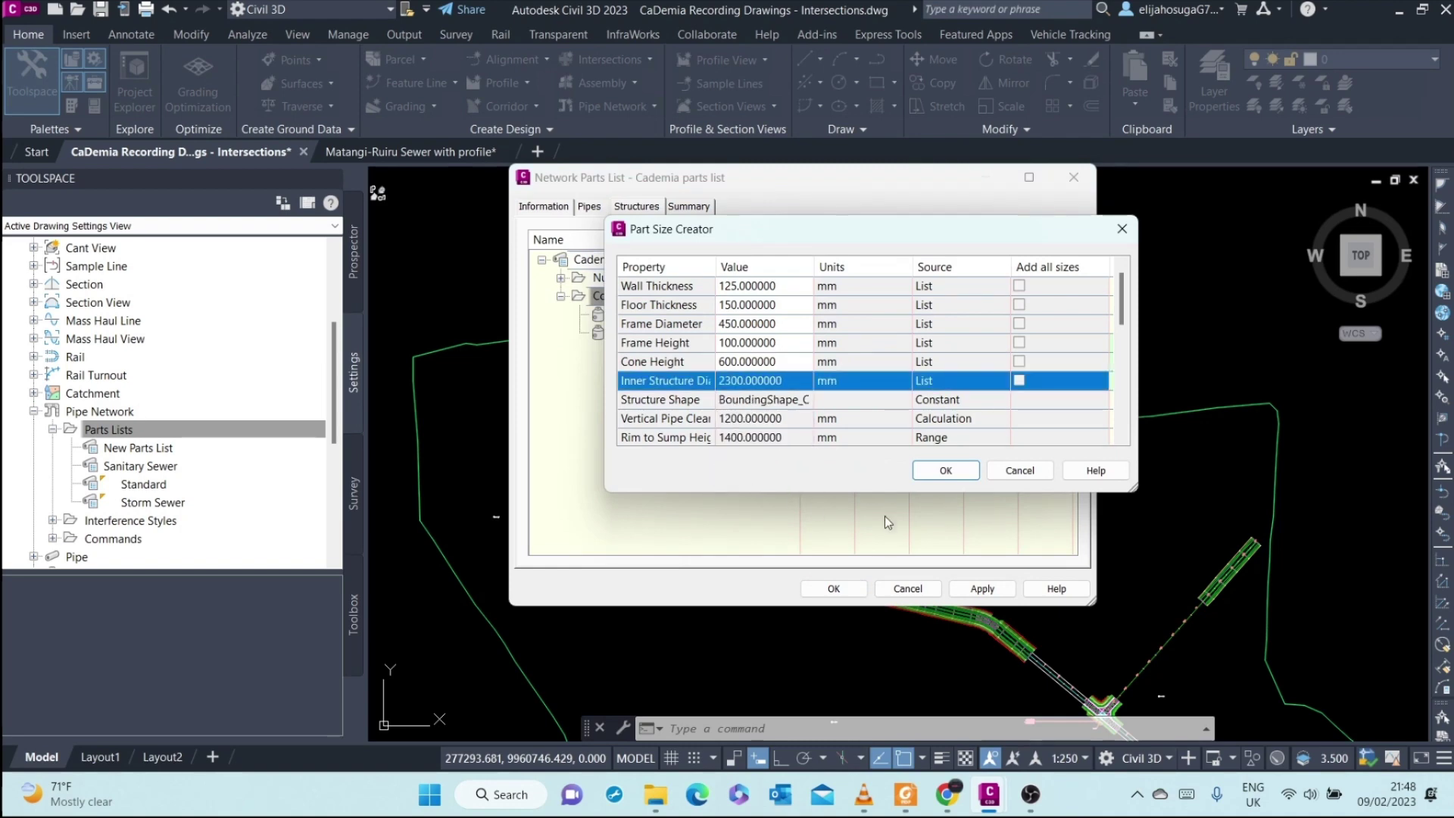
{"action": "left_click", "coordinate": [946, 471]}
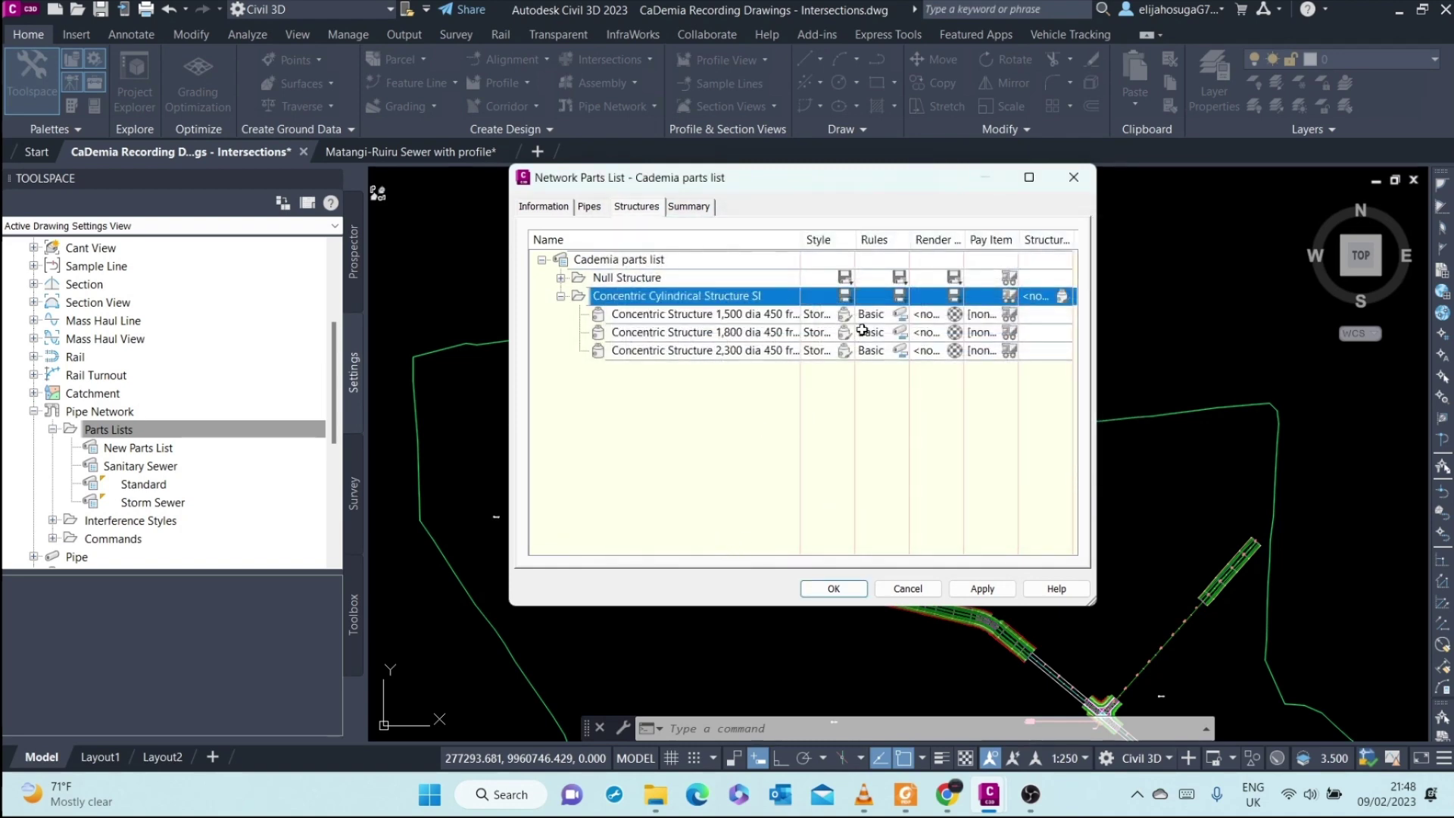
Set the structure style of all concentric manhole sizes to Sanitary Sewer Manhole
{"action": "left_click", "coordinate": [846, 300]}
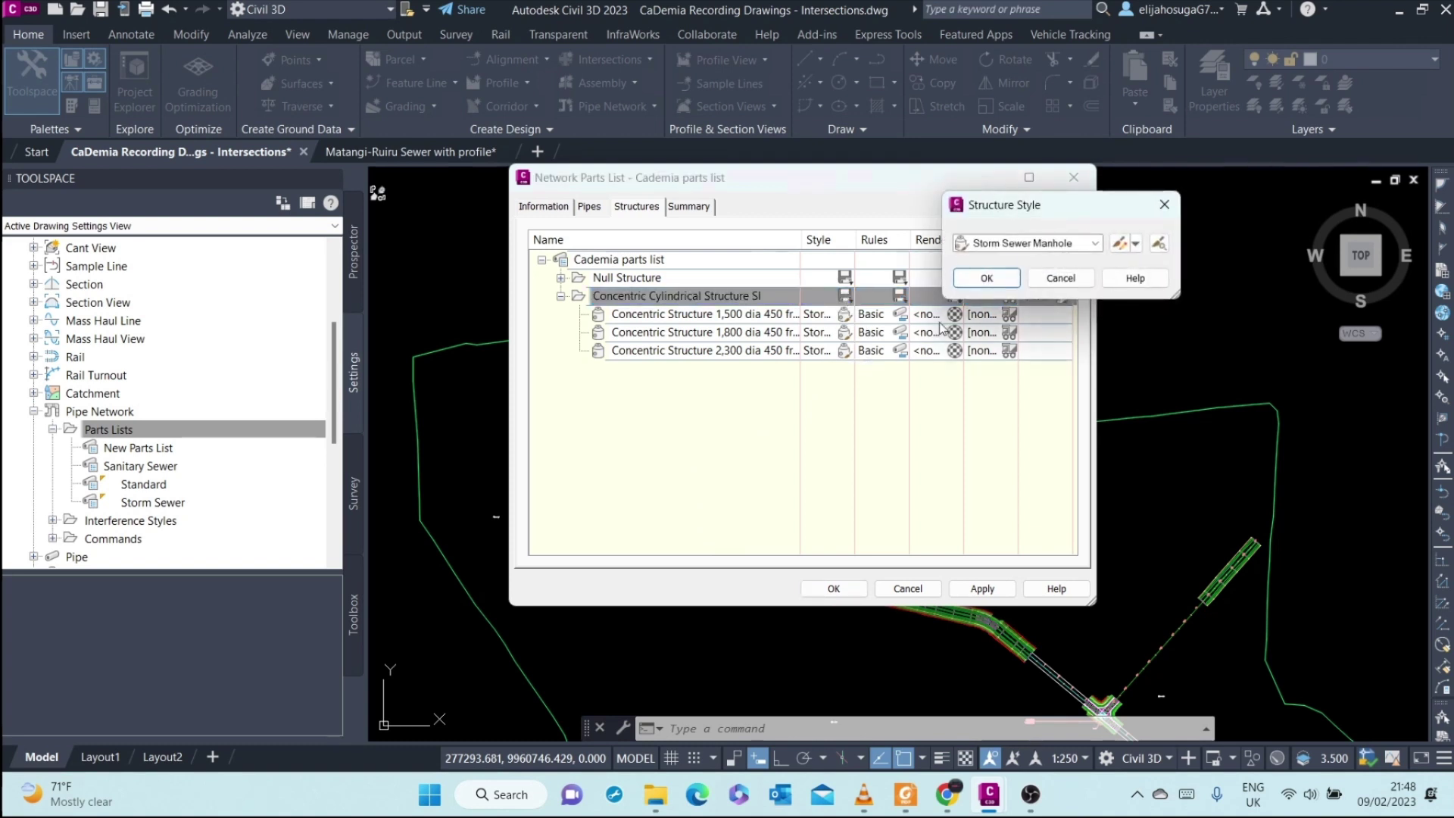
{"action": "left_click", "coordinate": [1099, 243]}
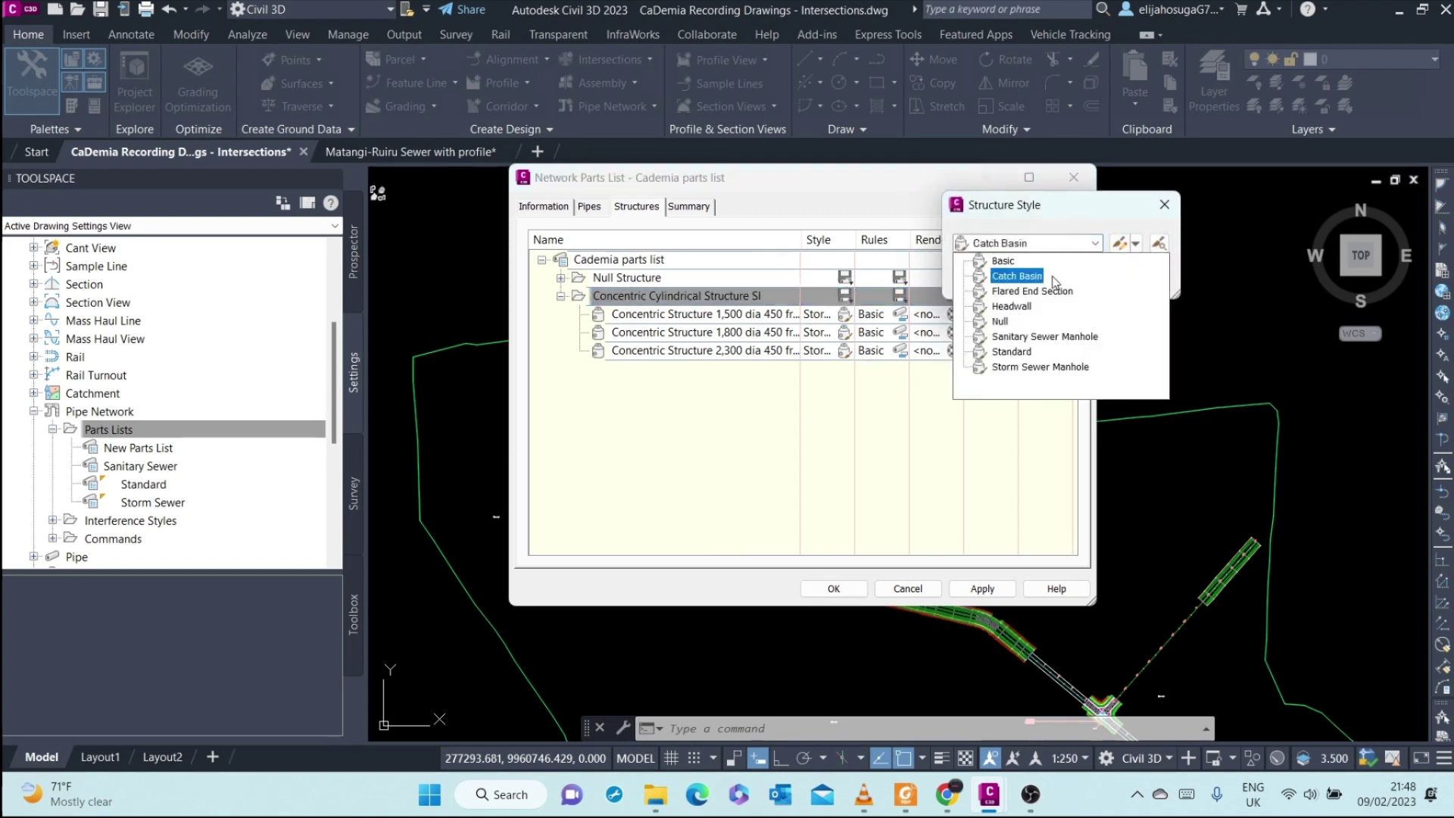
{"action": "left_click", "coordinate": [1098, 244]}
{"action": "left_click", "coordinate": [1097, 243]}
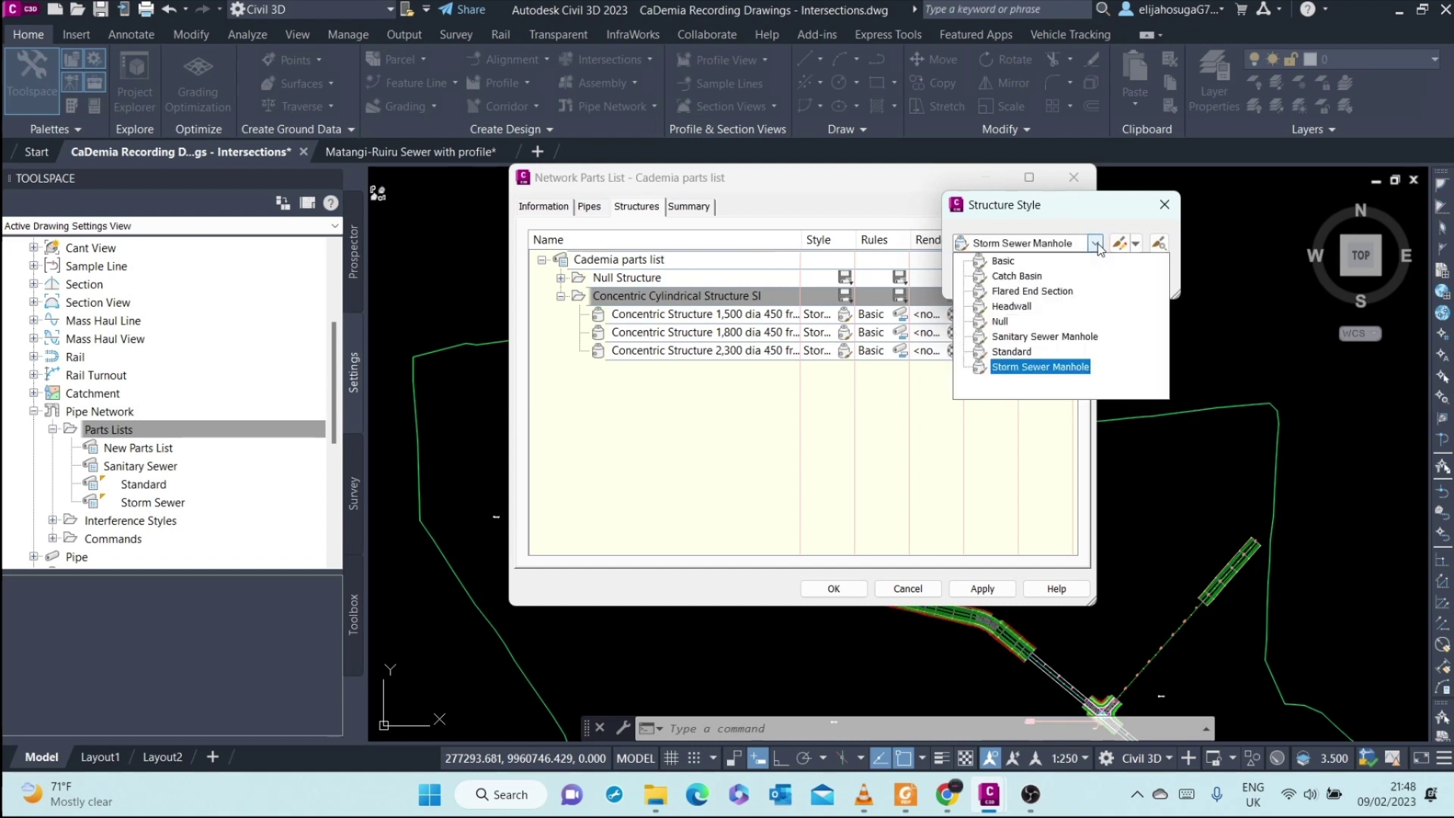
{"action": "left_click", "coordinate": [1064, 337]}
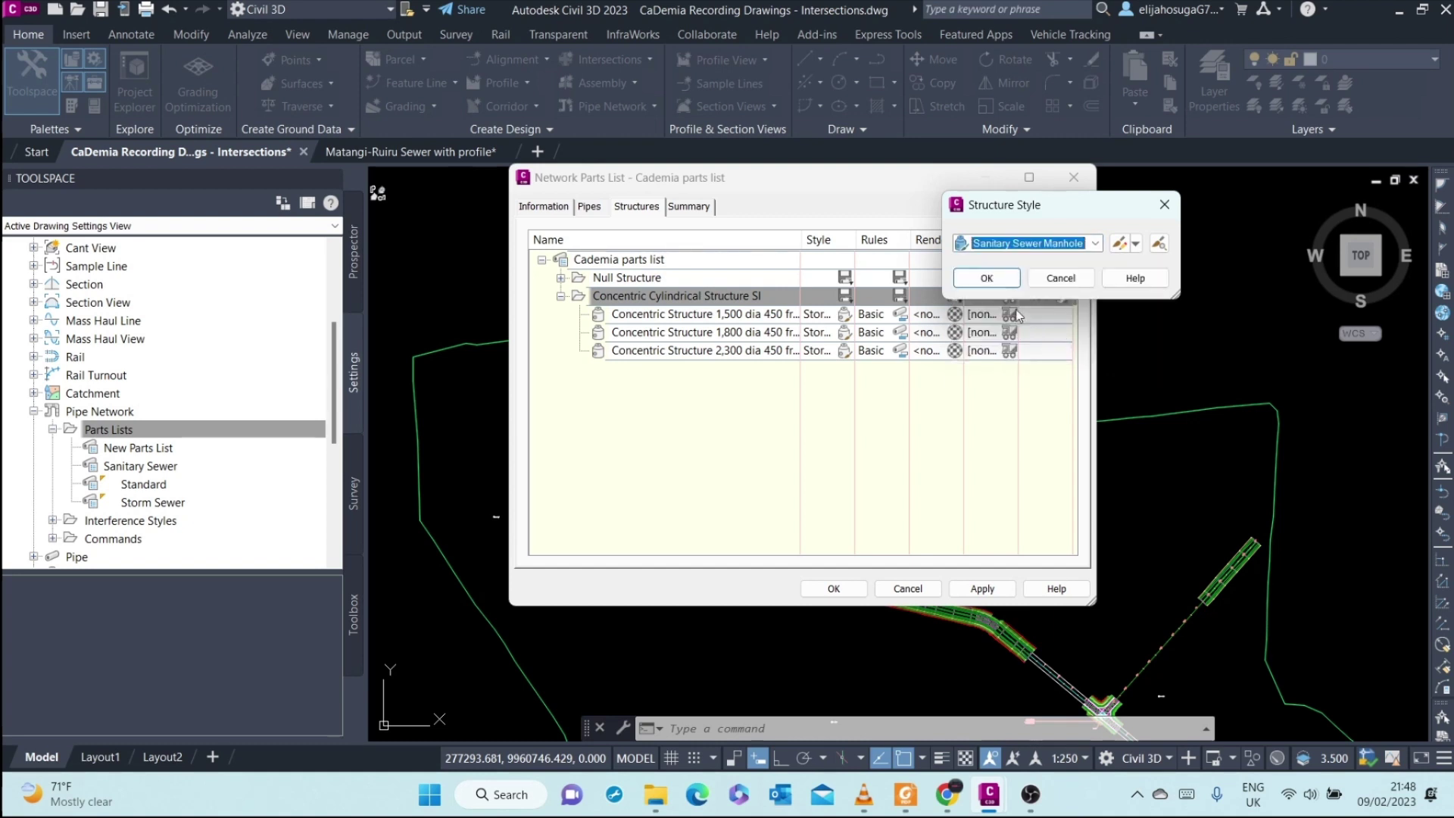
{"action": "left_click", "coordinate": [987, 278]}
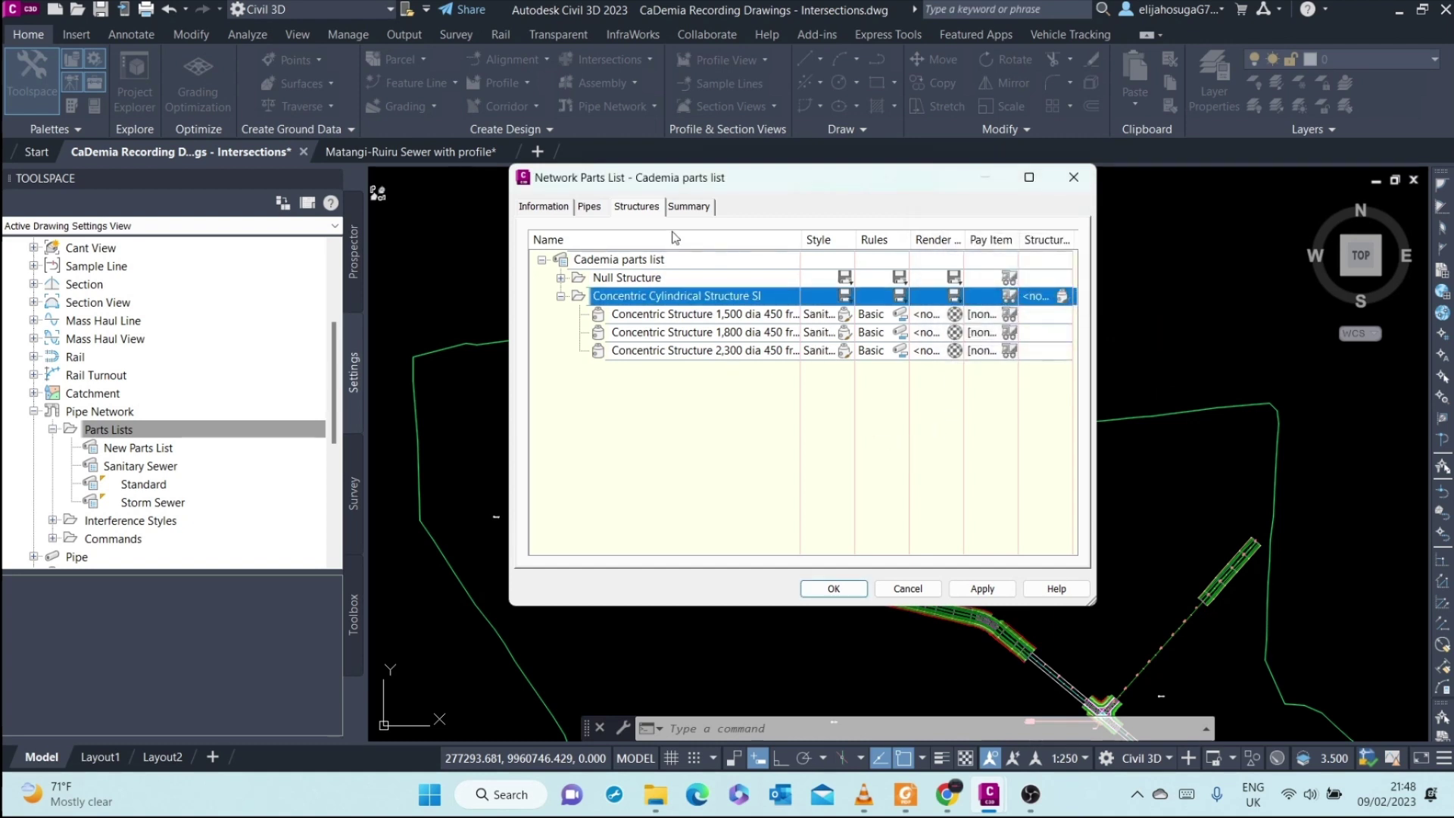
Review the Summary tab, then show the parts list's Information tab
{"action": "left_click", "coordinate": [686, 207]}
{"action": "left_click", "coordinate": [636, 207]}
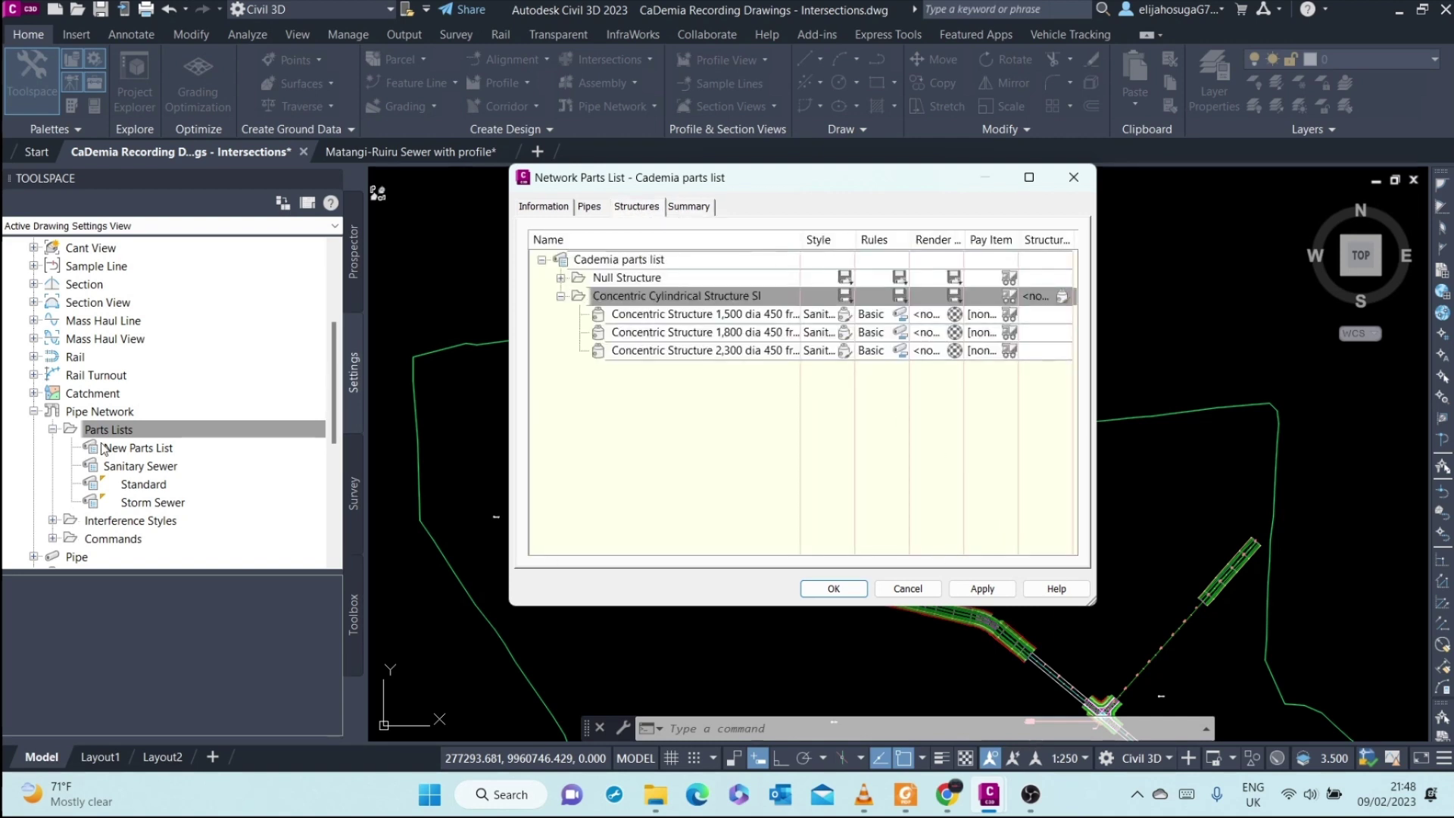
{"action": "left_click", "coordinate": [544, 207]}
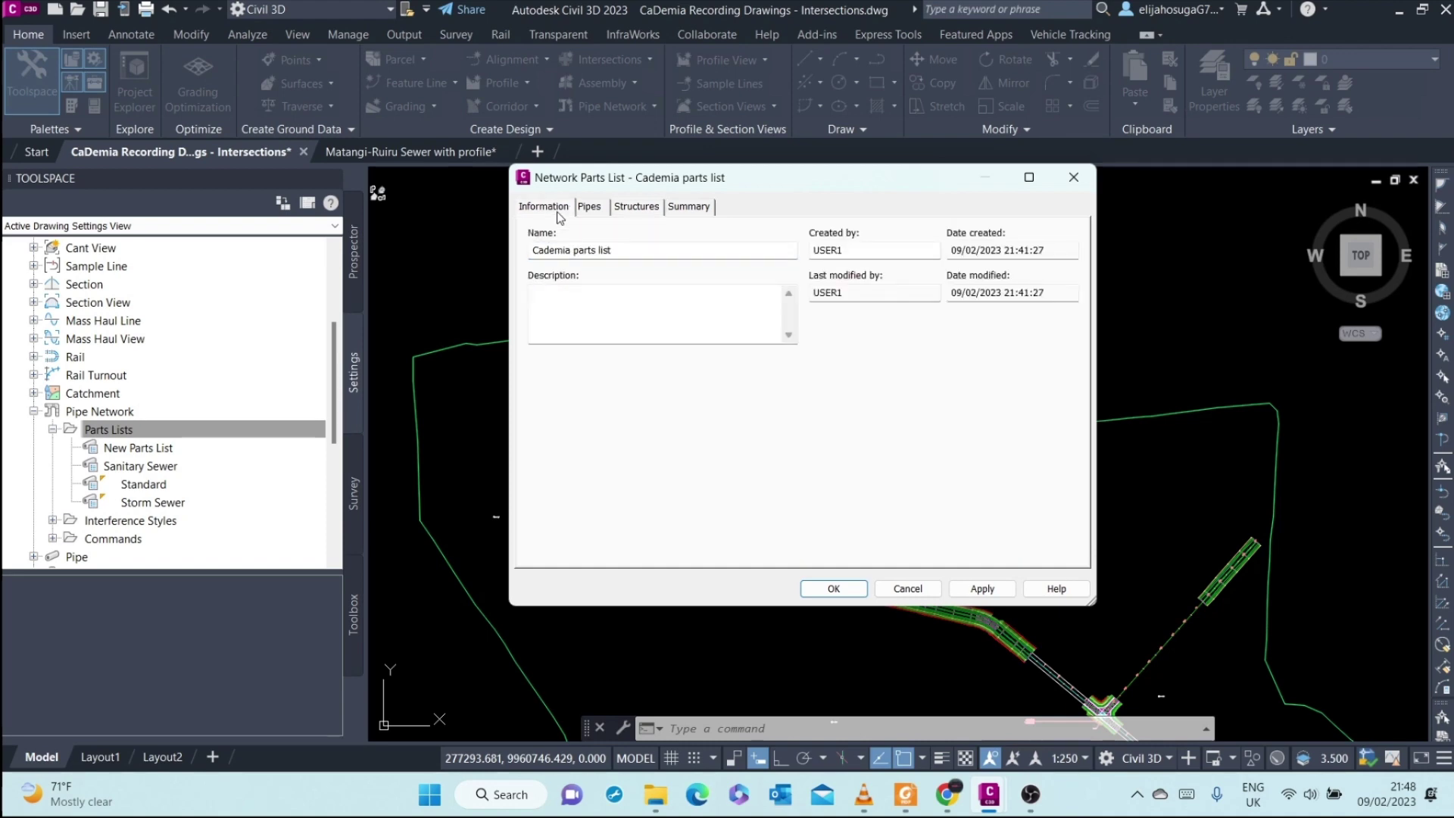
Apply the changes and close the Network Parts List dialog with OK
{"action": "left_click", "coordinate": [982, 589]}
{"action": "left_click", "coordinate": [836, 589]}
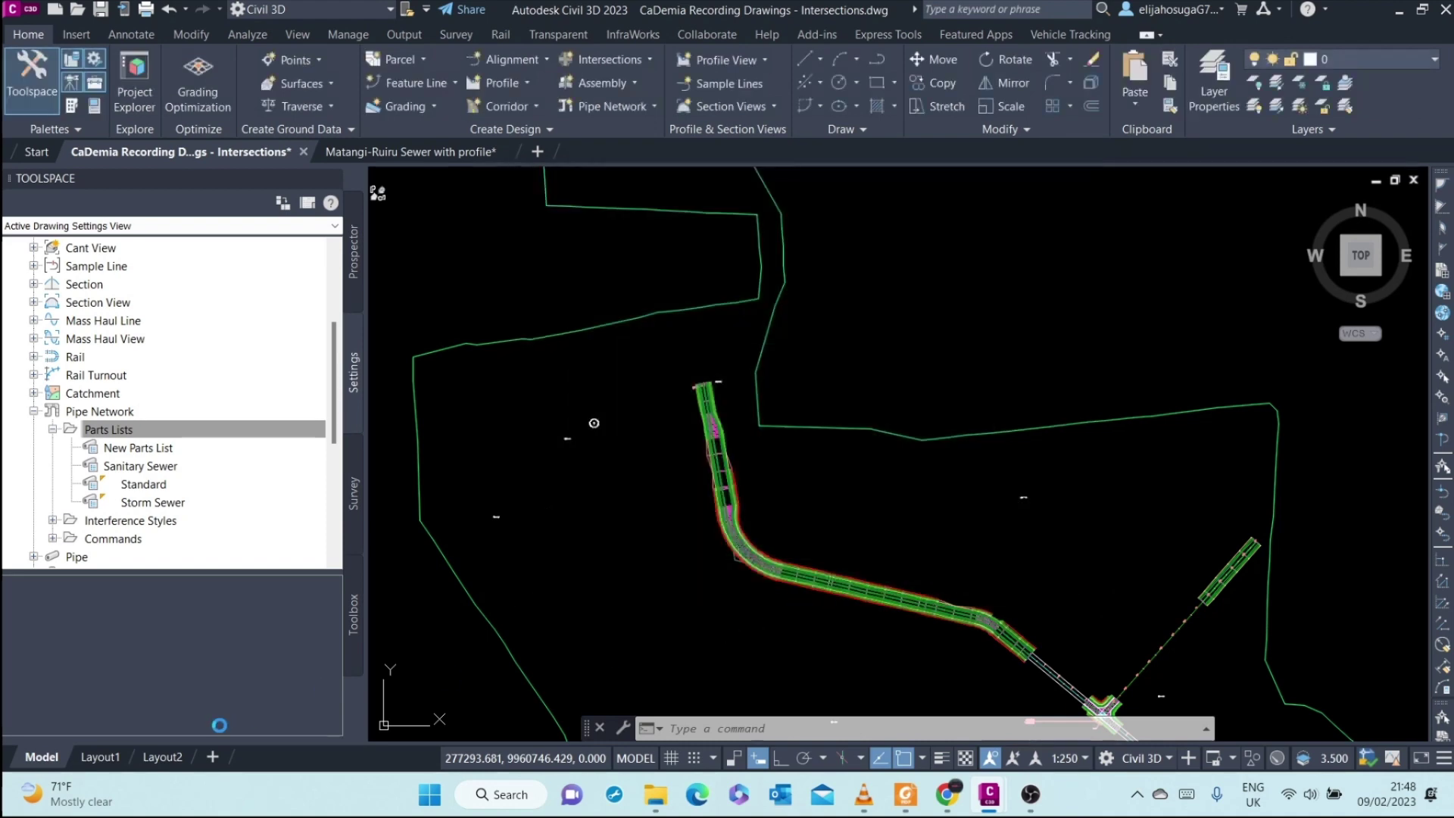